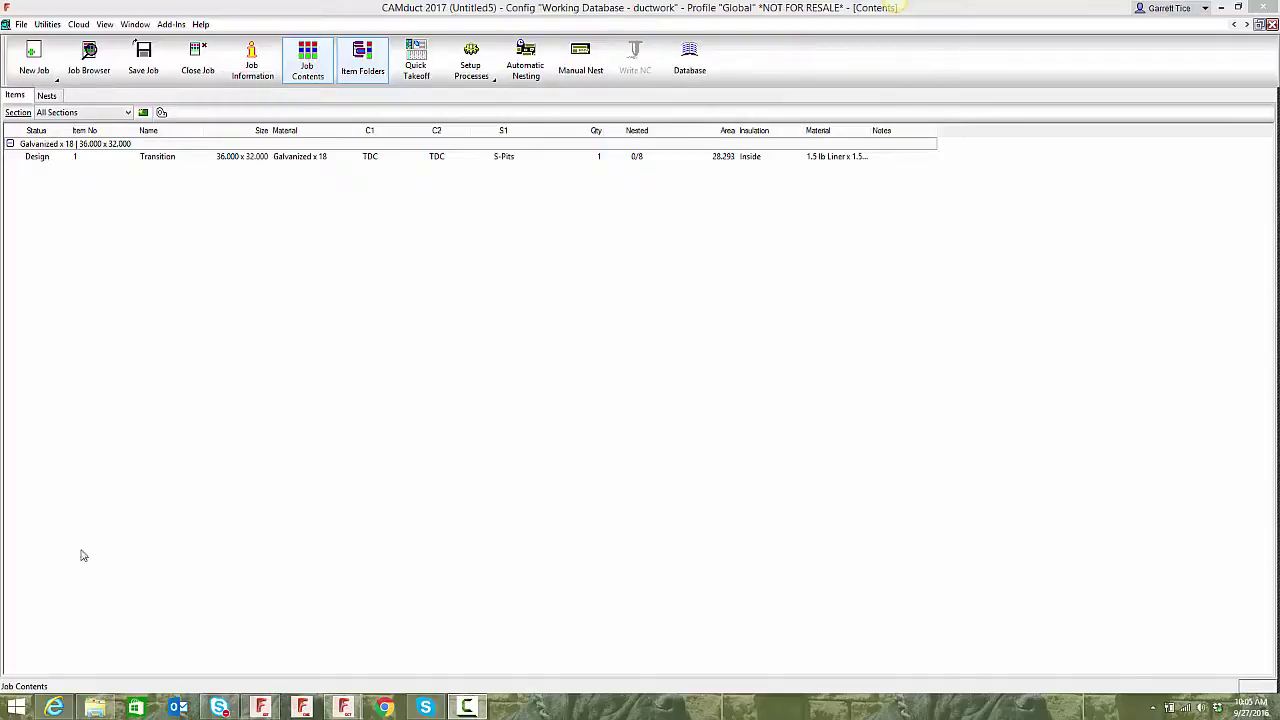
Set the NC file extension of the Plasma flatbed machine to CNC in its controller settings.
left_click(21, 24)
mouse_move(71, 241)
left_click(150, 277)
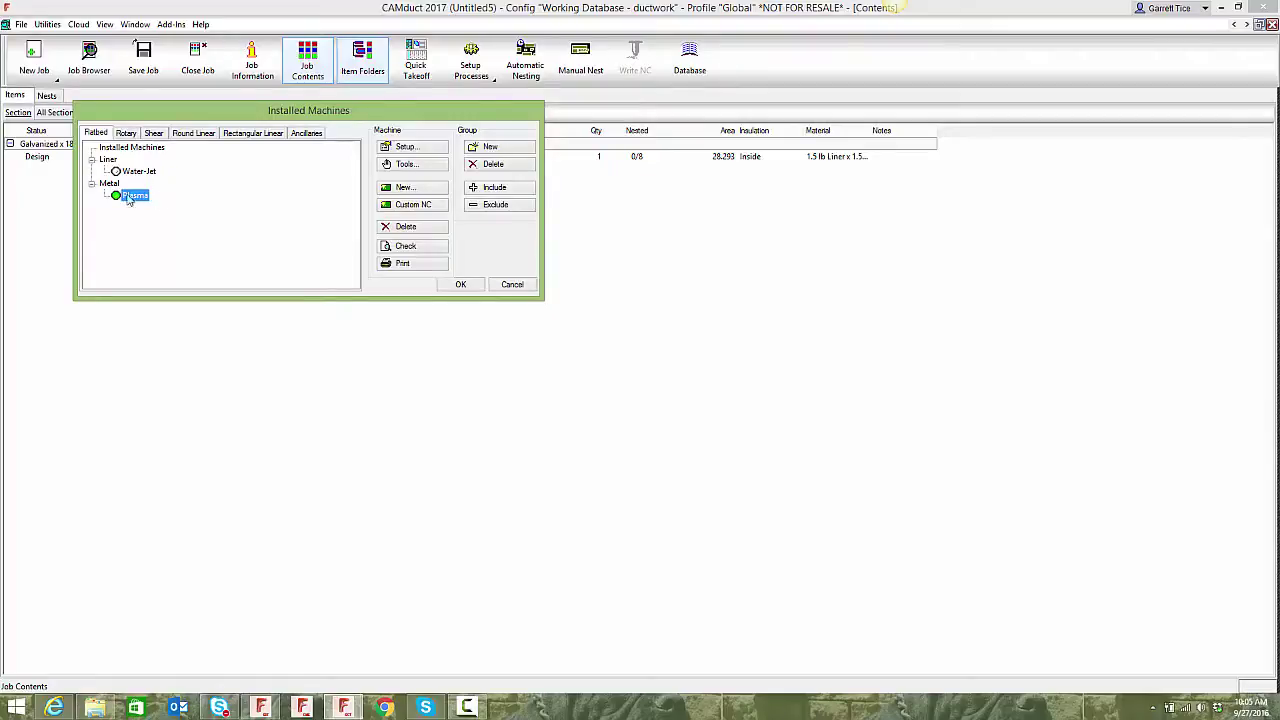
left_click(407, 150)
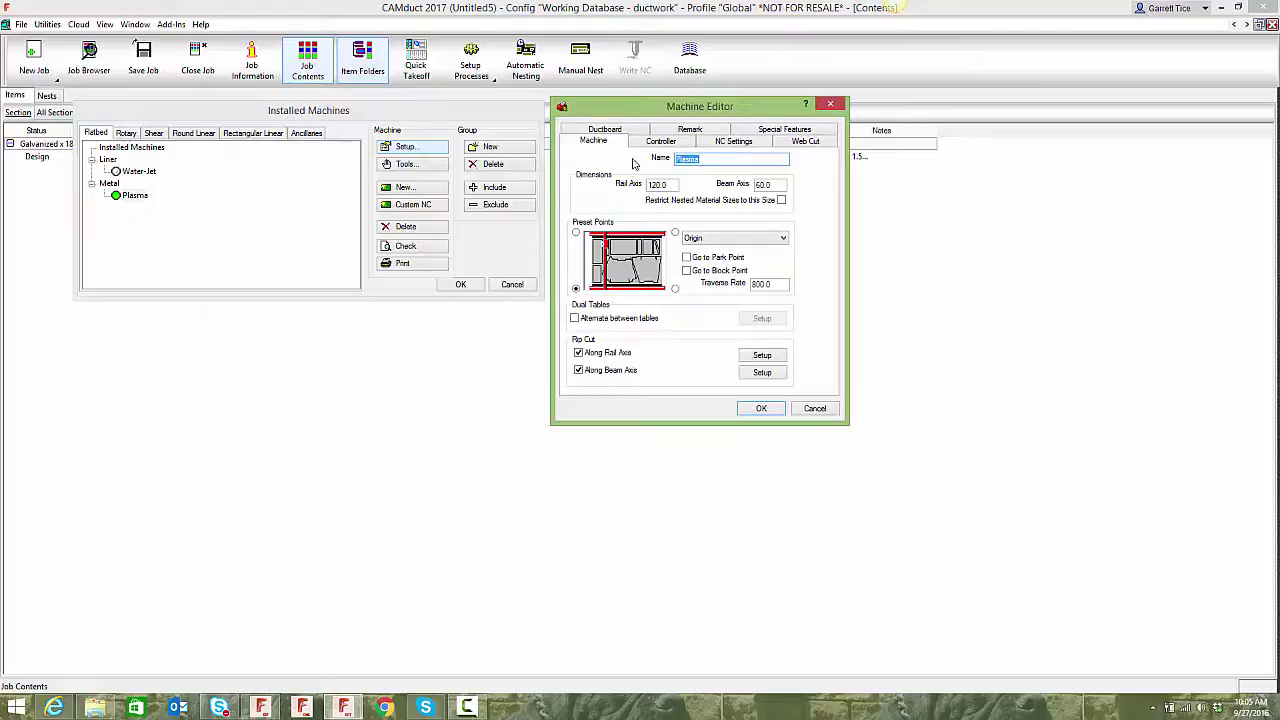
left_click(659, 142)
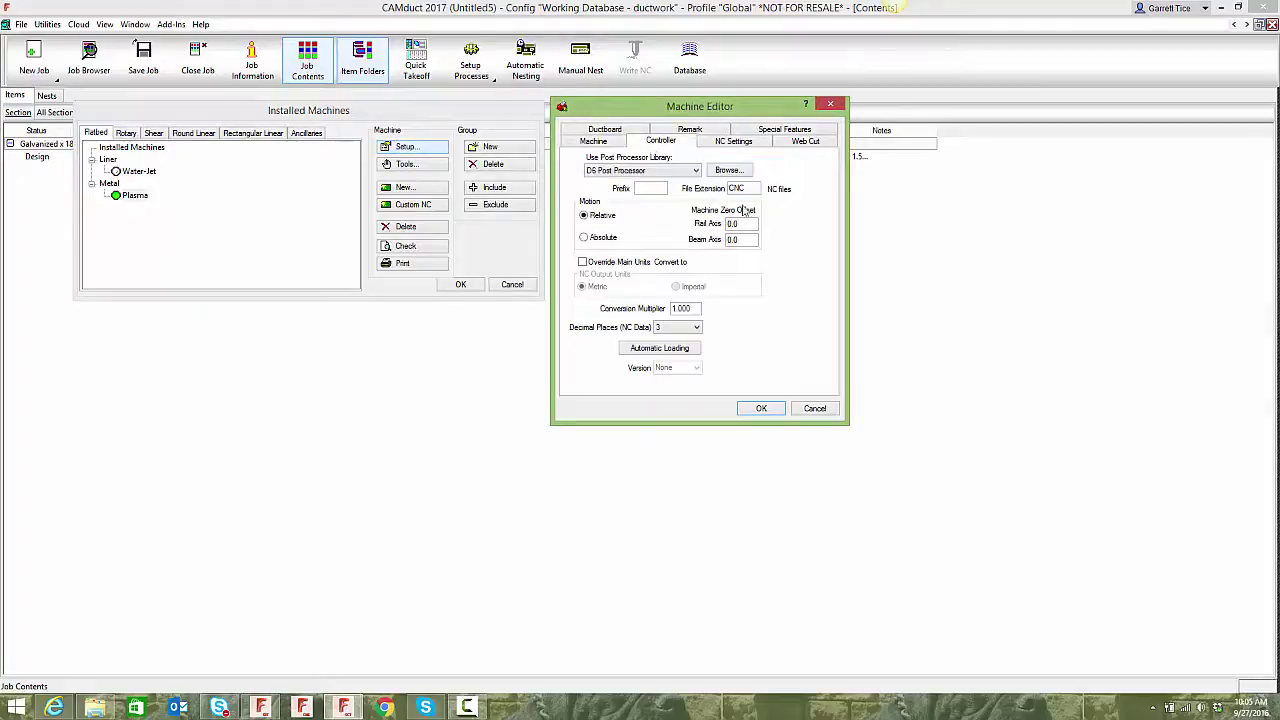
left_click_drag(754, 188, 728, 188)
key("End")
key("BackSpace")
key("BackSpace")
key("BackSpace")
type("CNC")
left_click(762, 407)
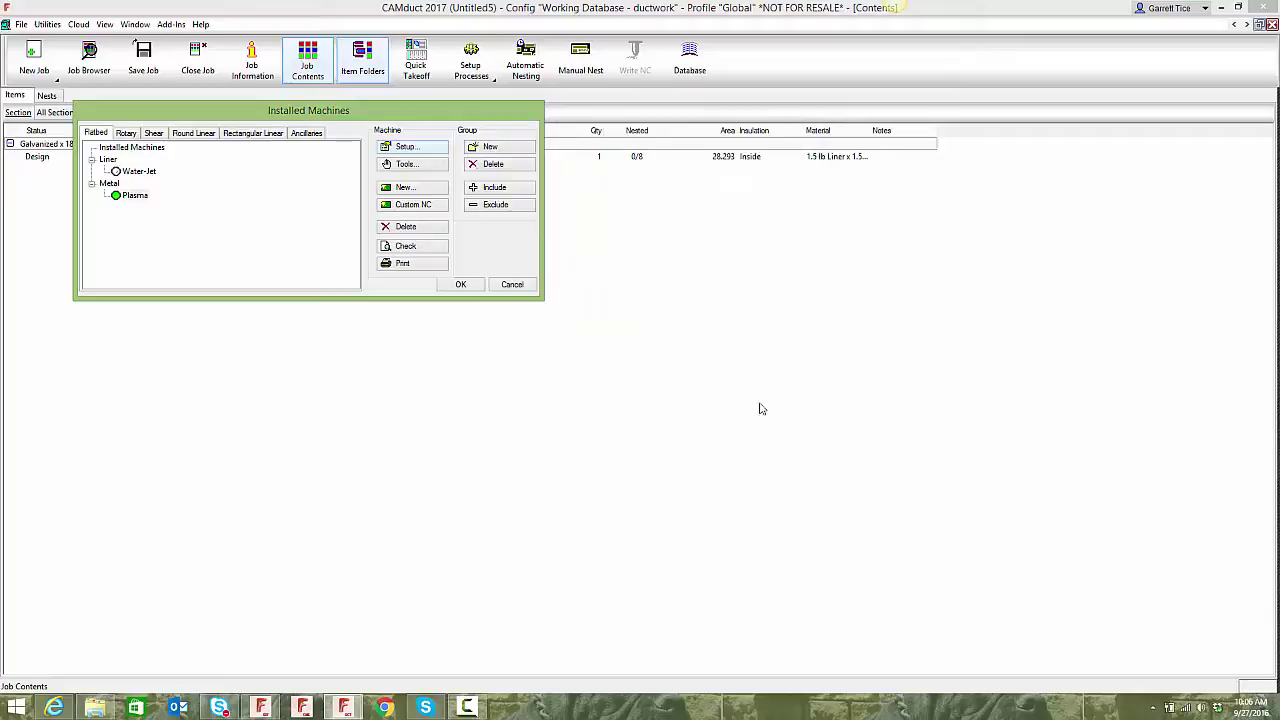
Check the NC file extension in the Water-Jet machine's controller settings and finish the installed machines setup.
left_click(138, 171)
left_click(403, 148)
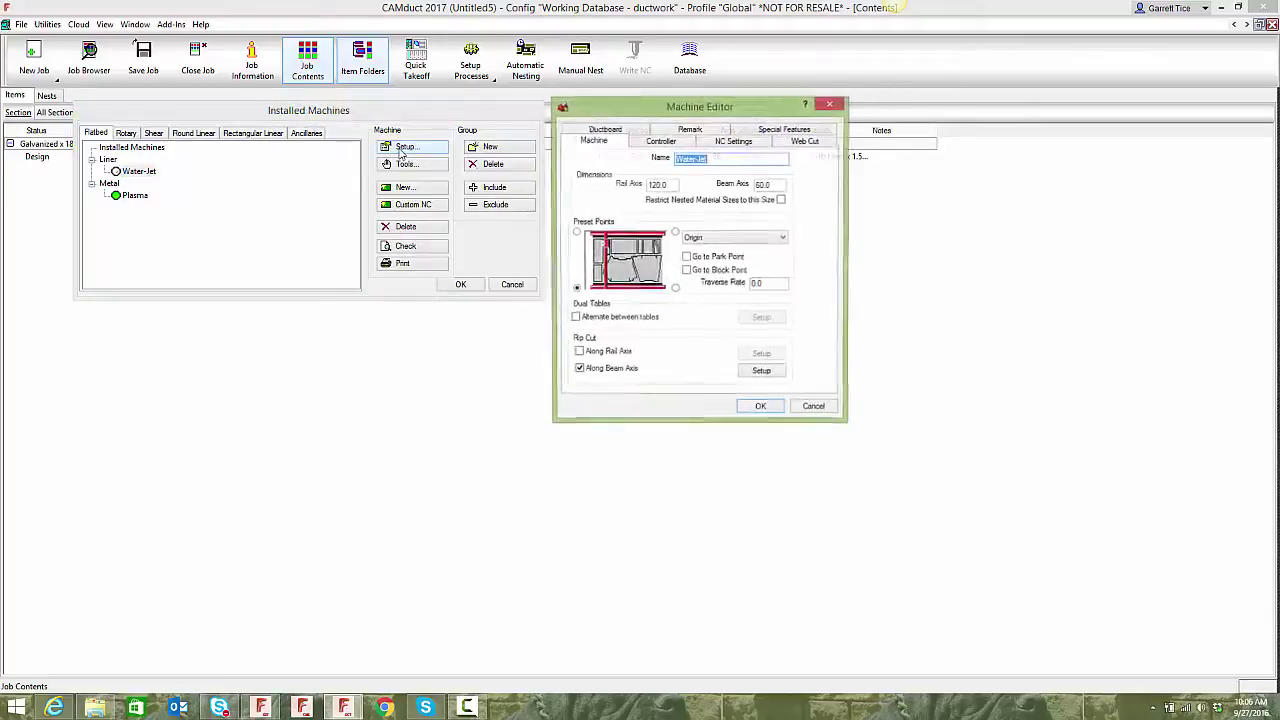
left_click(660, 141)
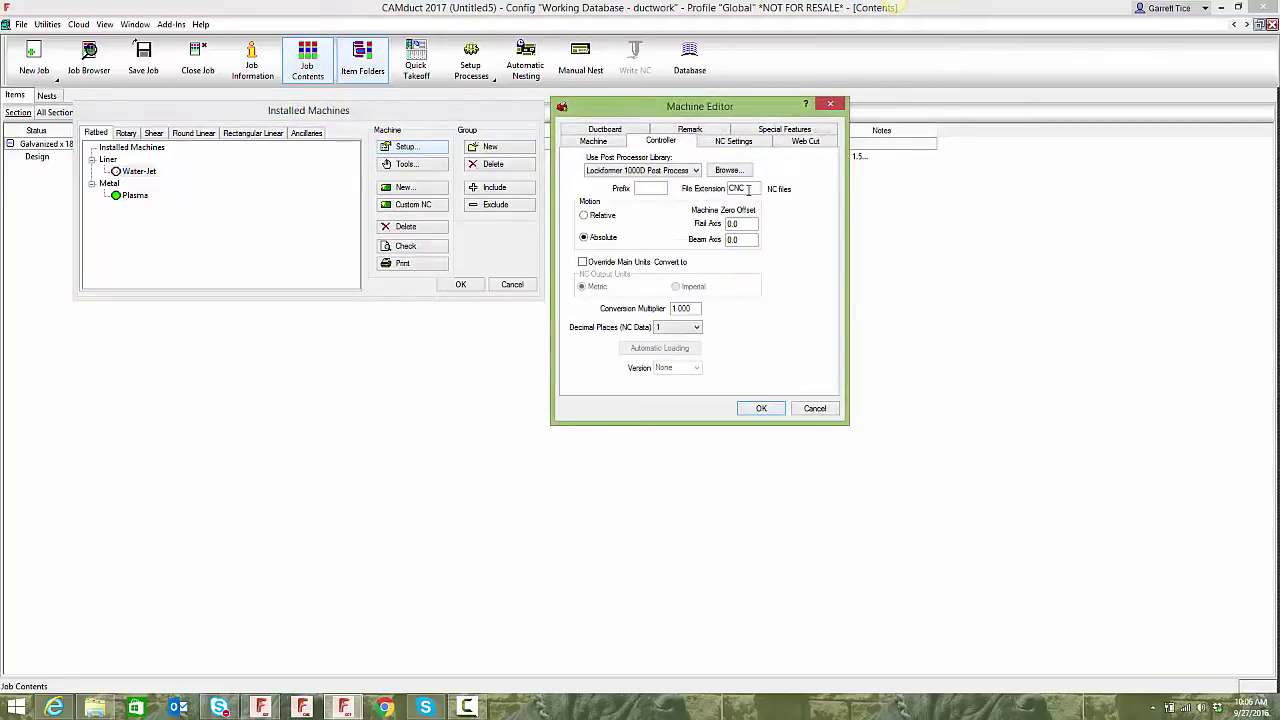
double_click(740, 189)
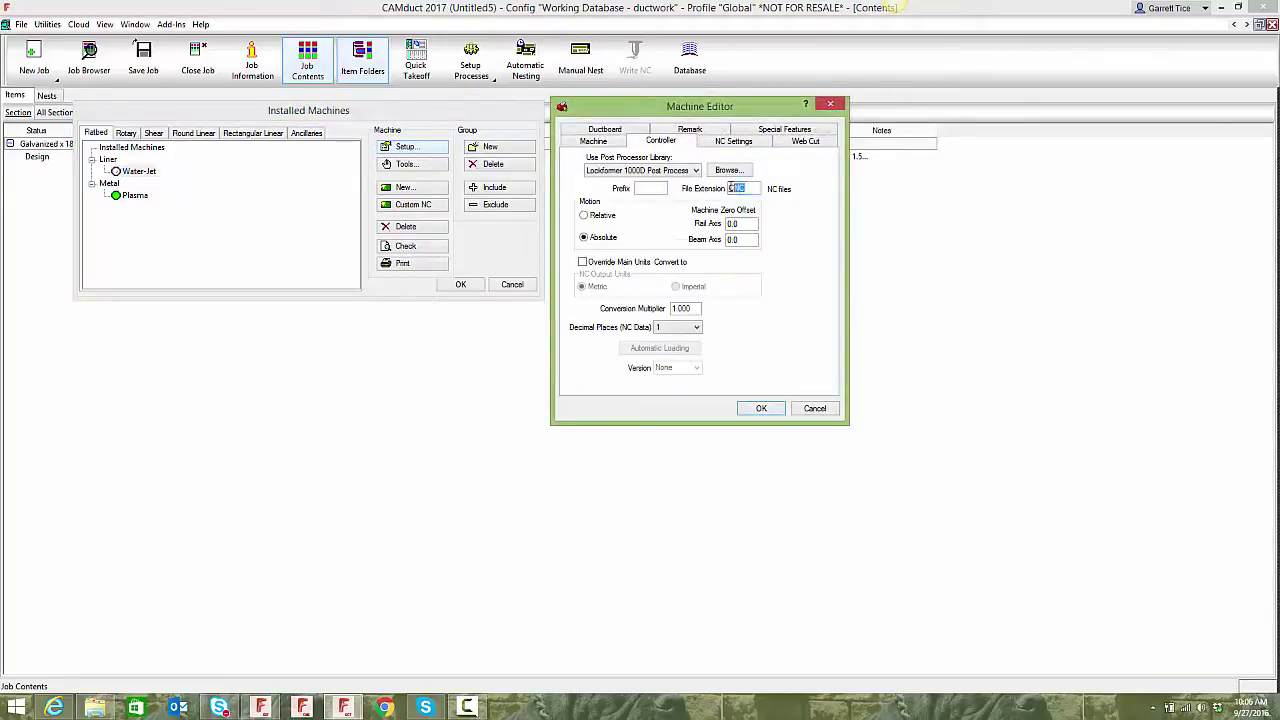
left_click(762, 409)
left_click(461, 285)
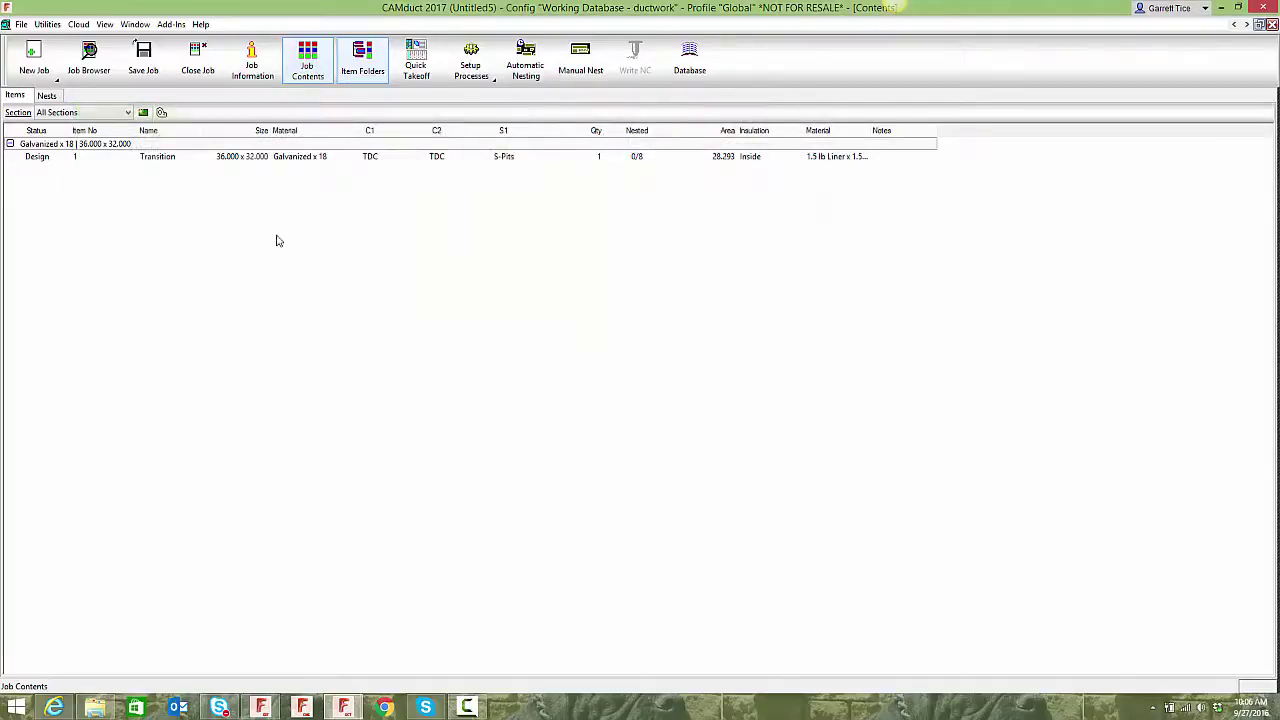
Examine the material, insulation and cut type settings of the Transition item, then return to the job contents.
left_click(234, 164)
double_click(283, 164)
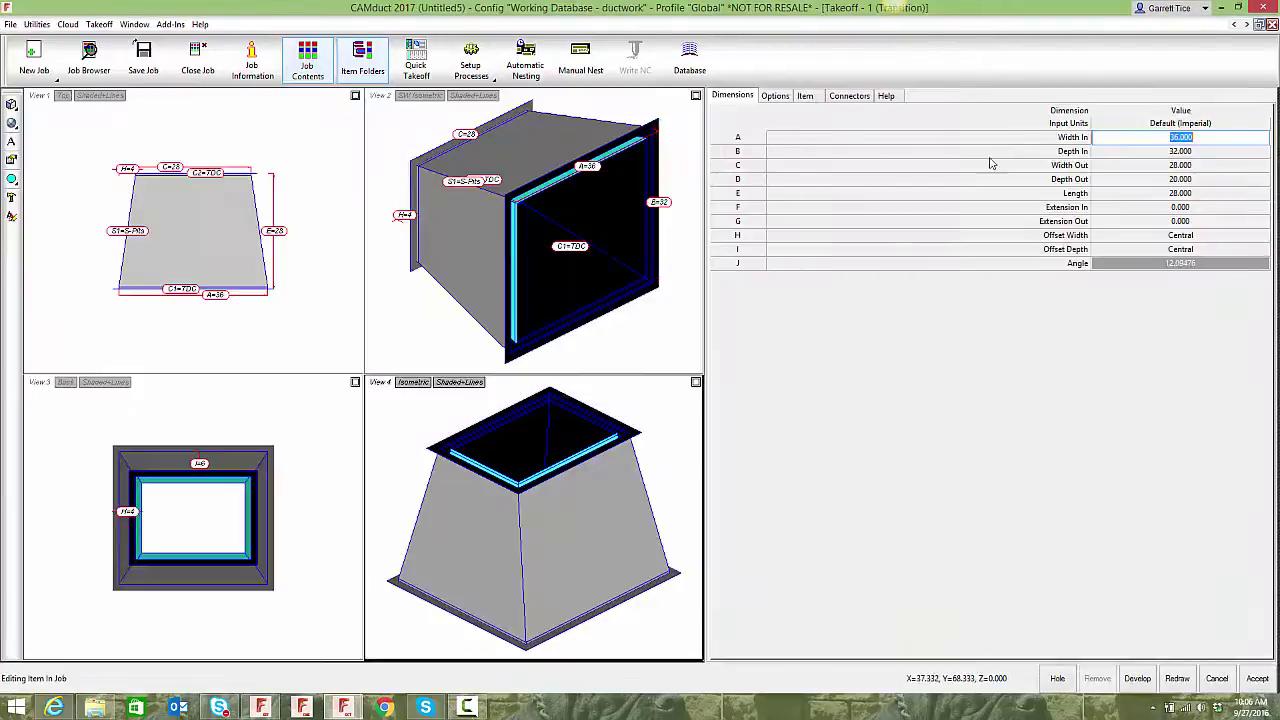
left_click(812, 97)
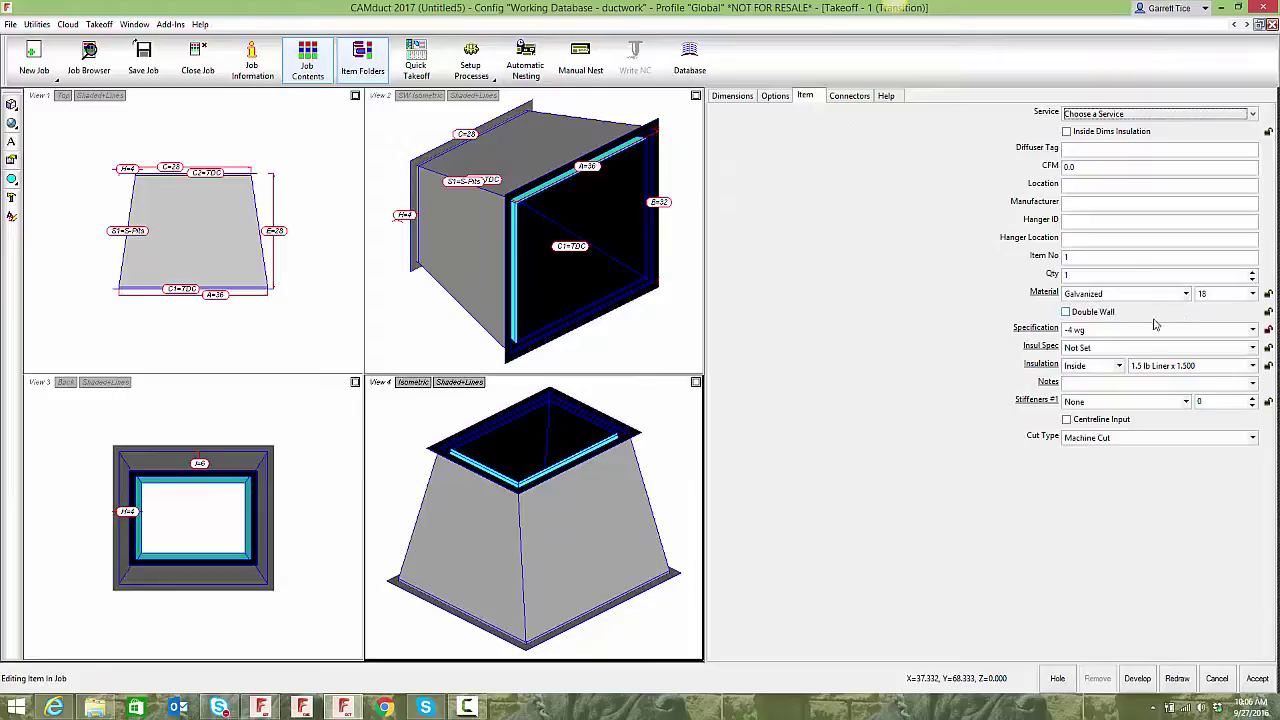
left_click(1257, 678)
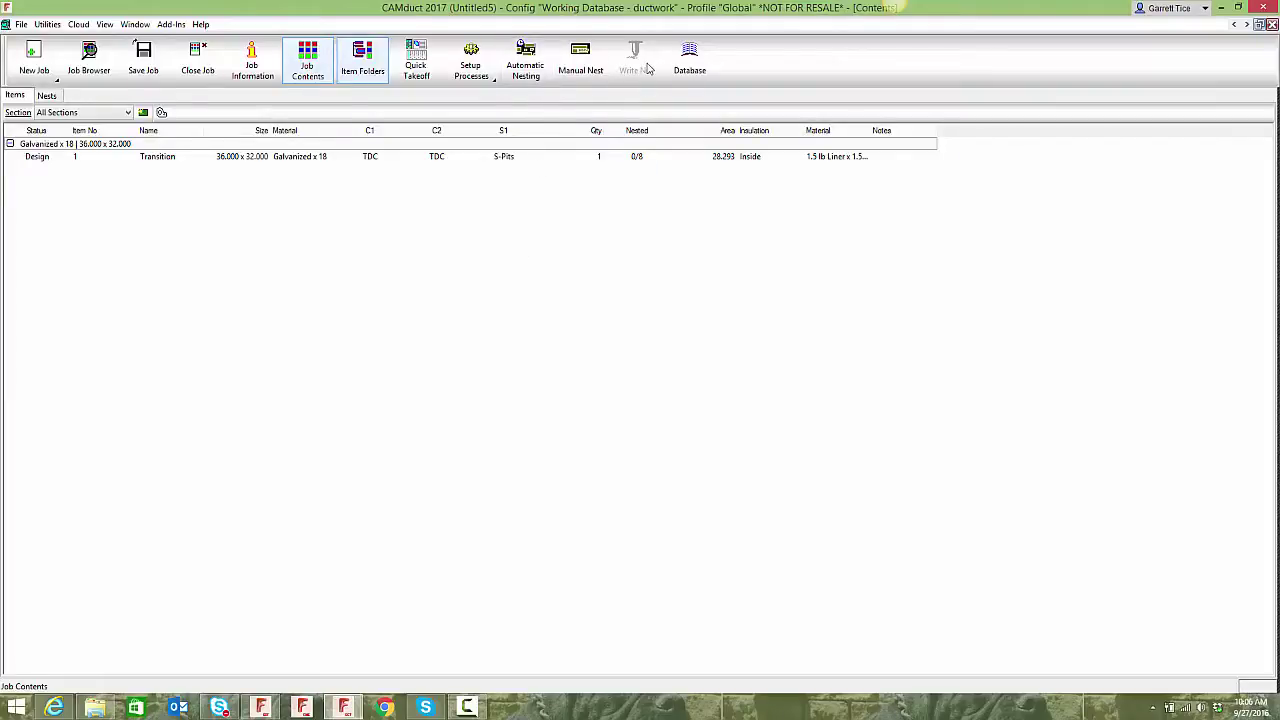
Choose the CAM - 5.Nest Metal+NC process and set its nesting options to nest for the Plasma (D6 Post Processor) machine.
left_click(472, 70)
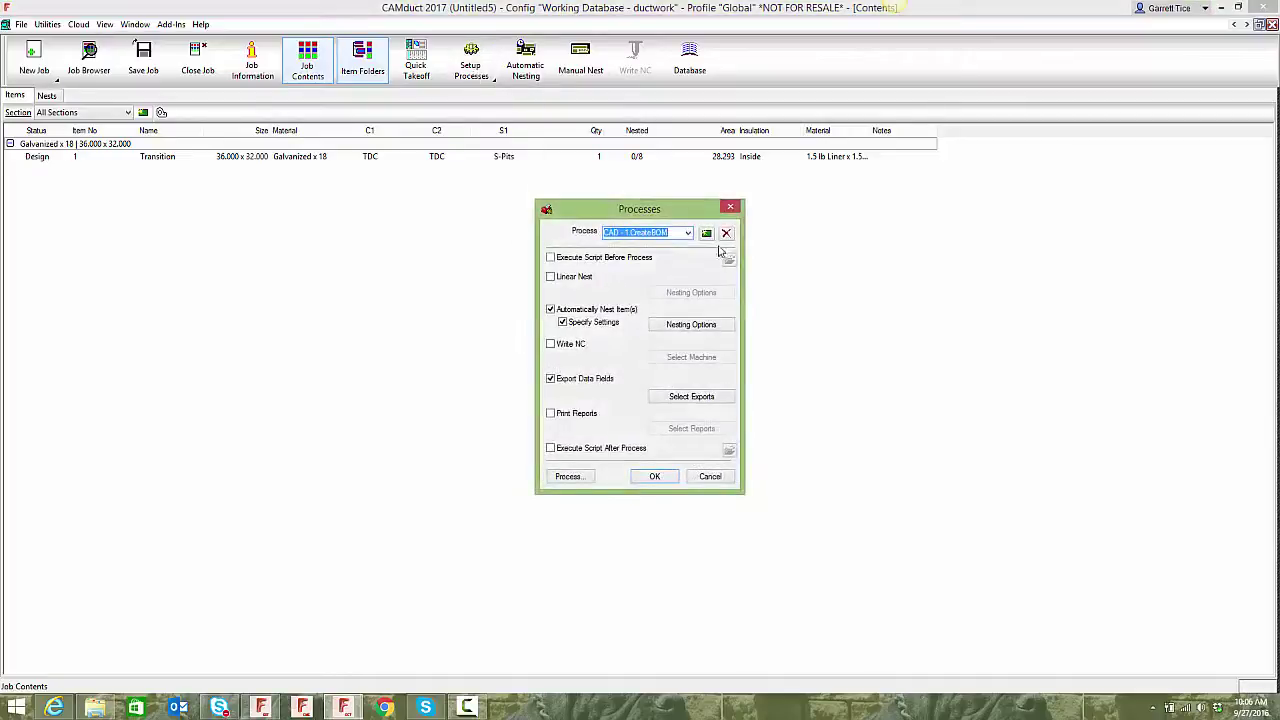
left_click(689, 234)
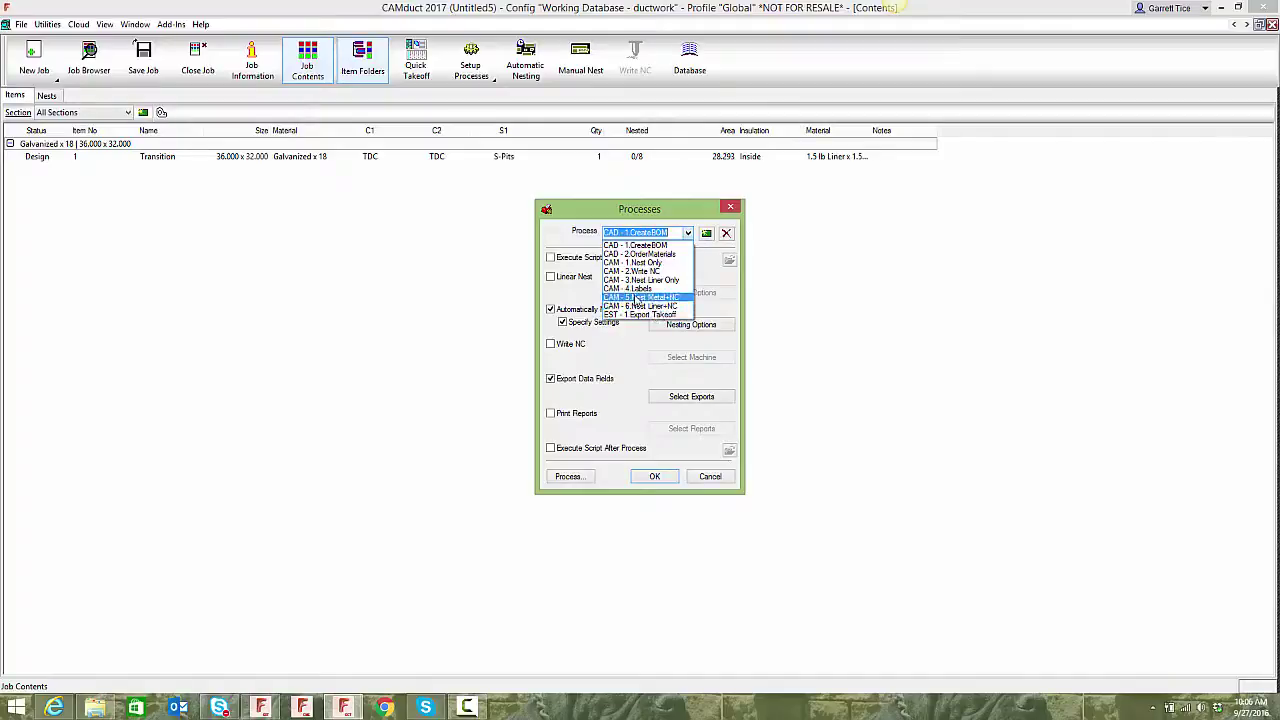
left_click(655, 298)
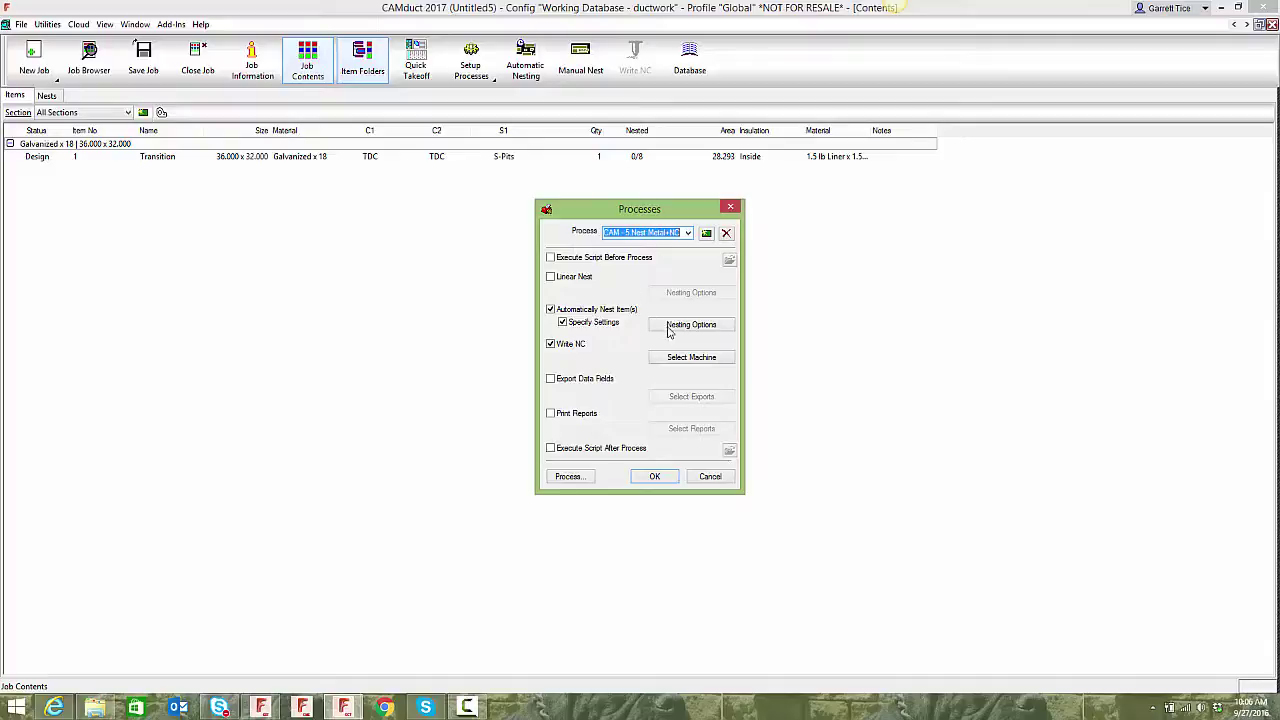
left_click(666, 326)
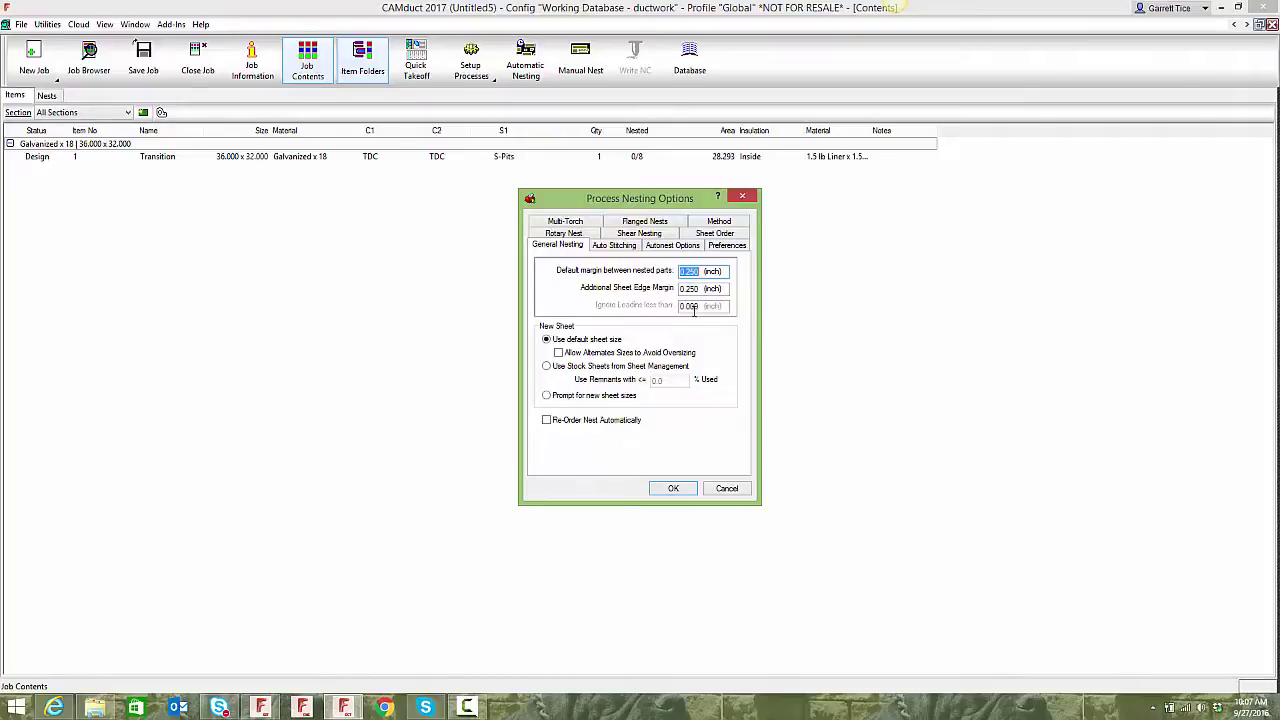
left_click(722, 245)
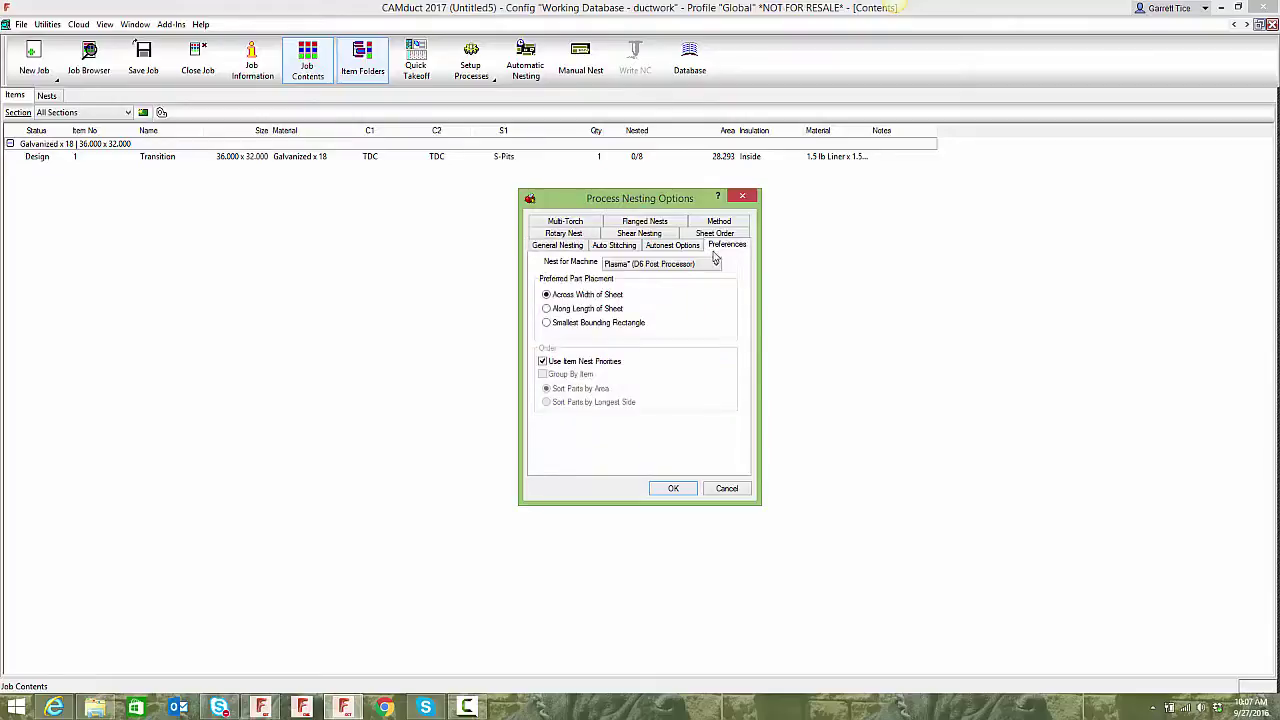
left_click(658, 264)
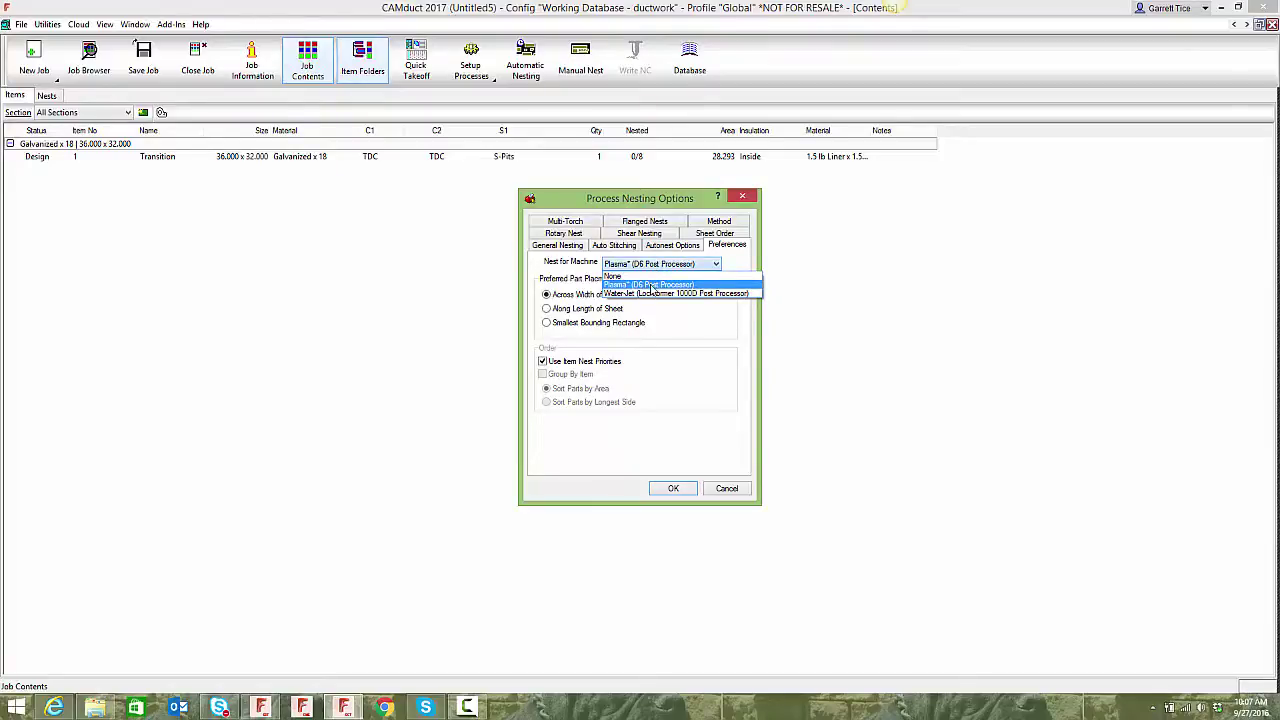
left_click(652, 285)
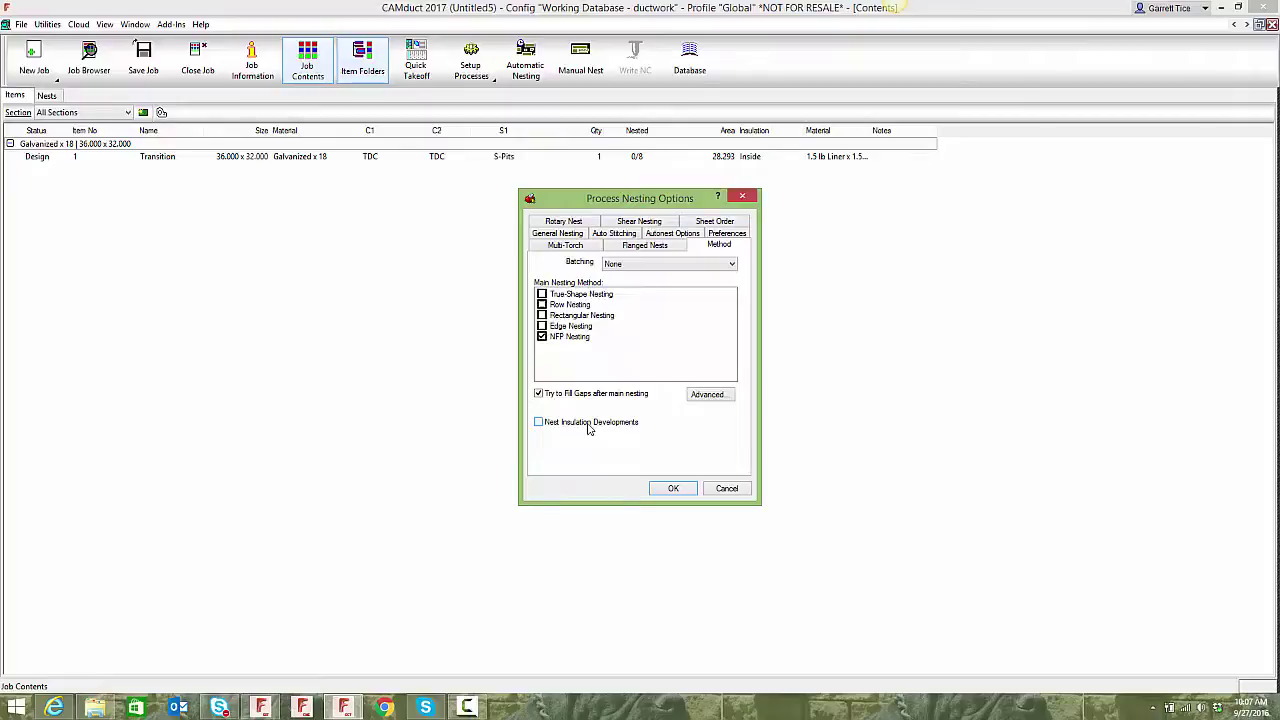
left_click(668, 489)
Review which machine the Nest Metal+NC process uses for its NC output, leaving those settings without saving.
left_click(669, 365)
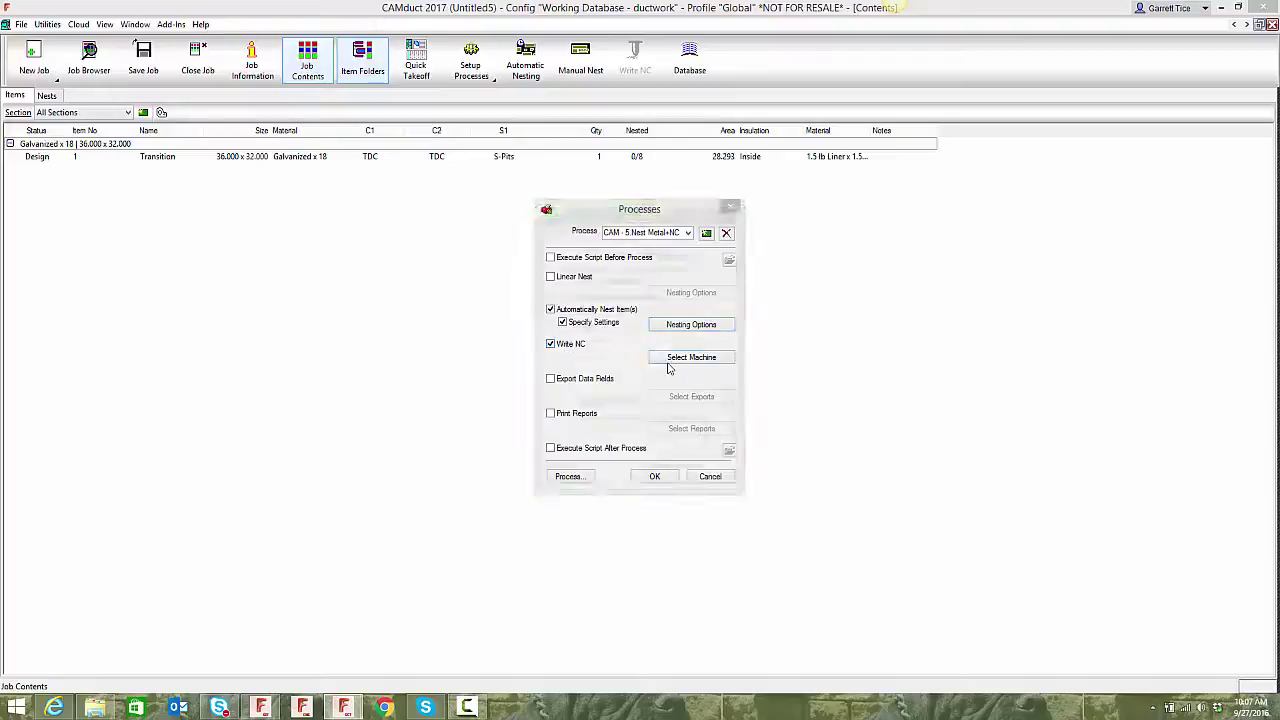
left_click(694, 255)
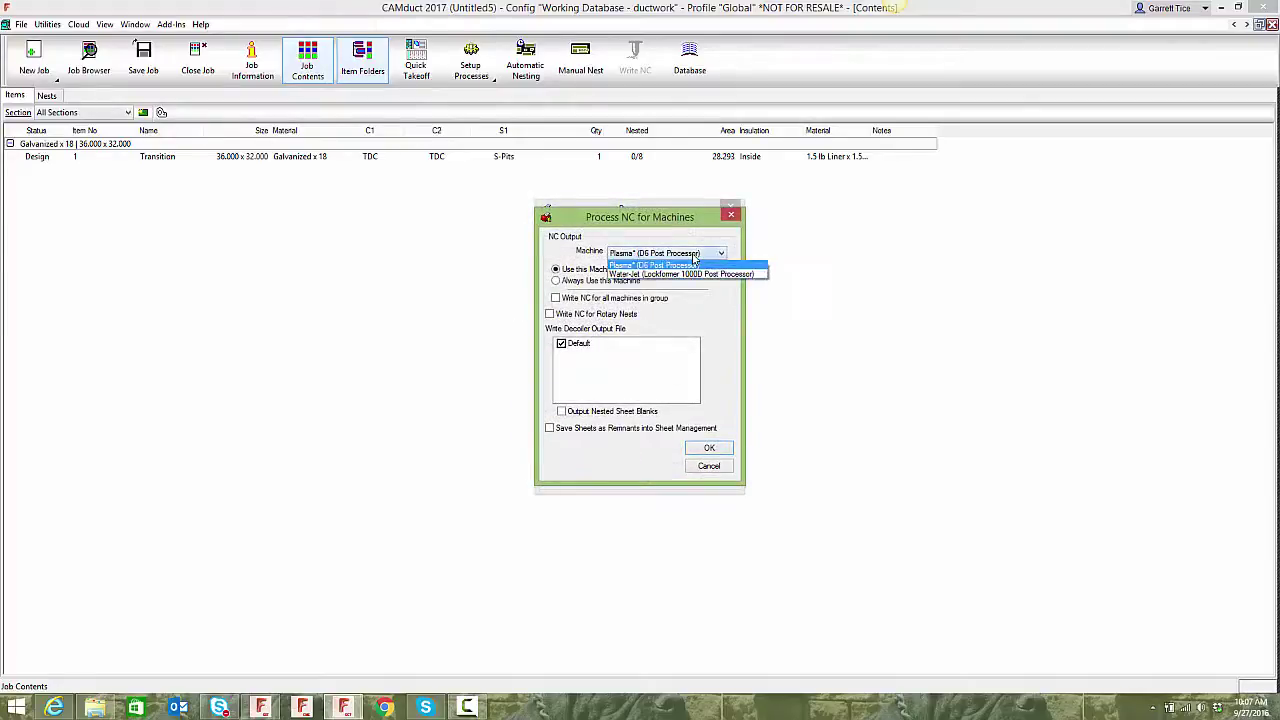
left_click(693, 260)
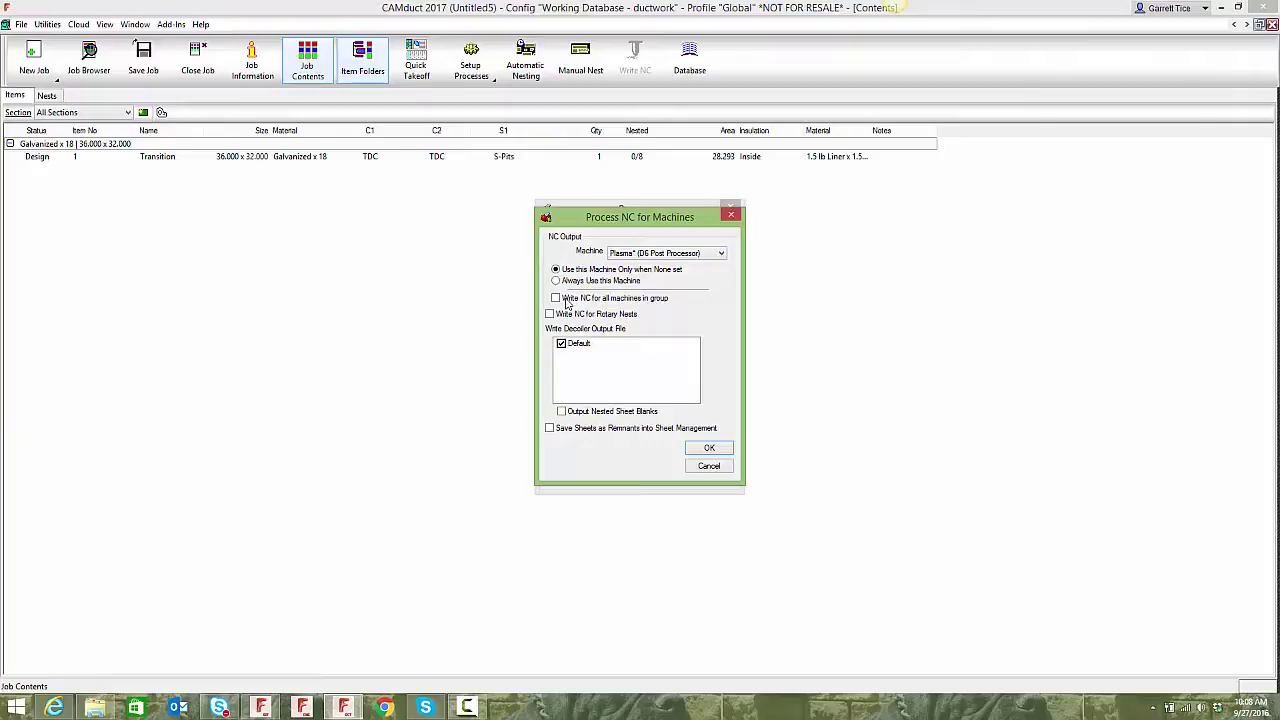
left_click(709, 466)
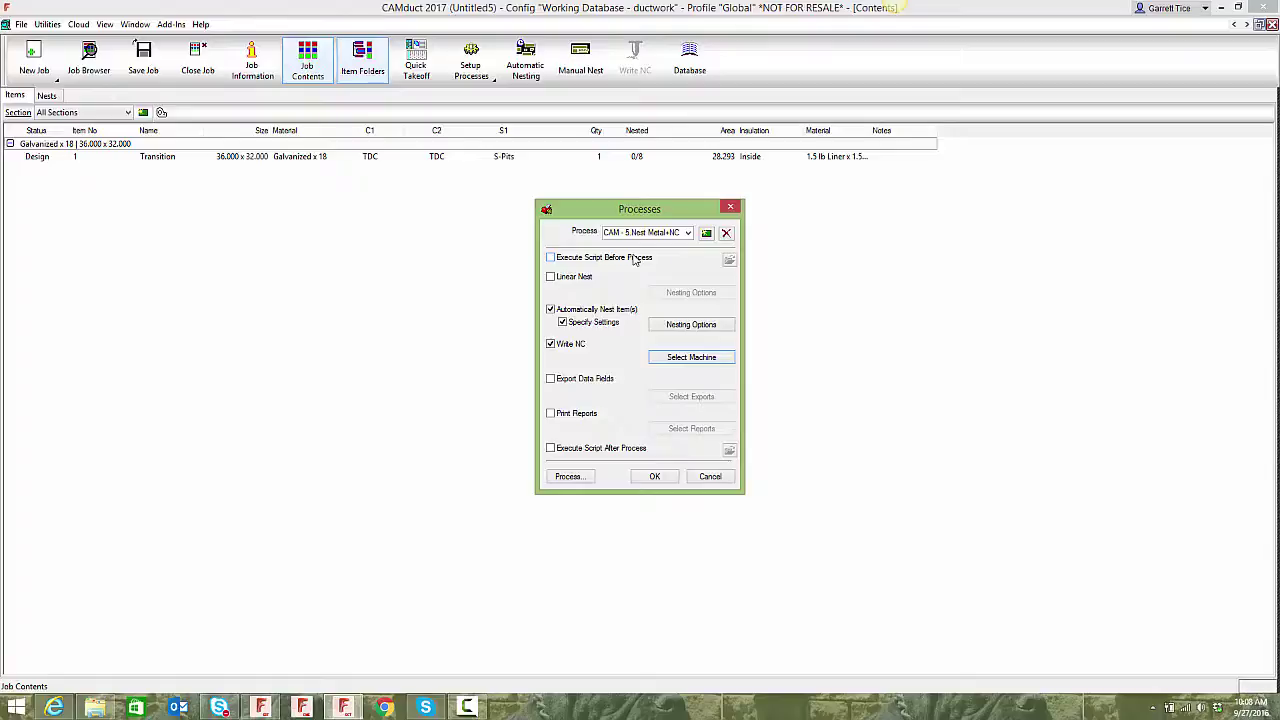
Run the CAM - 5.Nest Metal+NC process on the job without saving the job file.
left_click(578, 478)
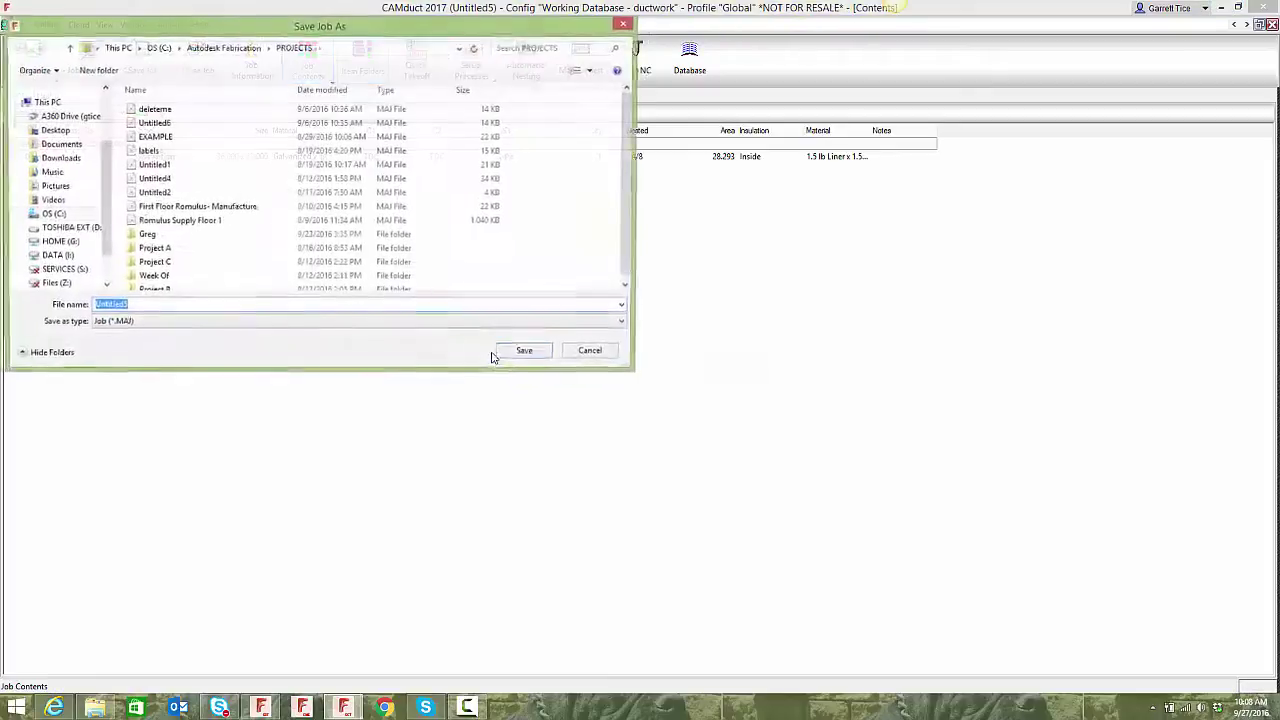
left_click(578, 351)
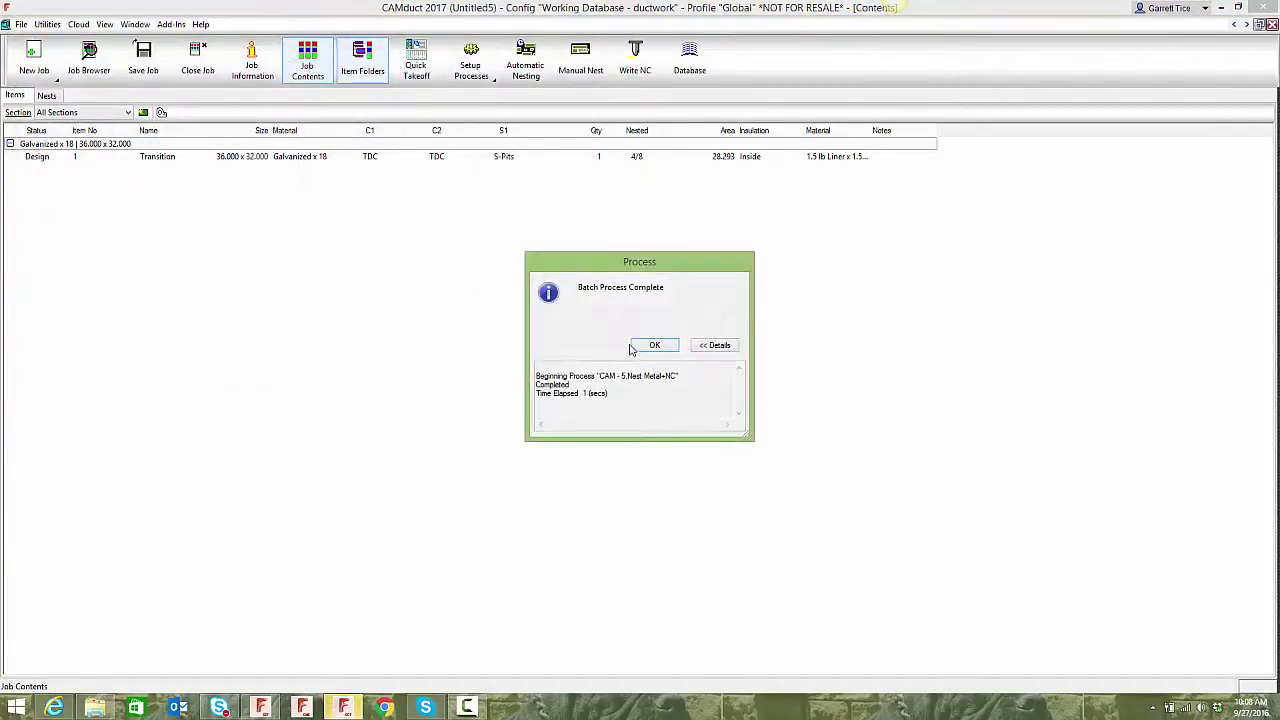
left_click(634, 347)
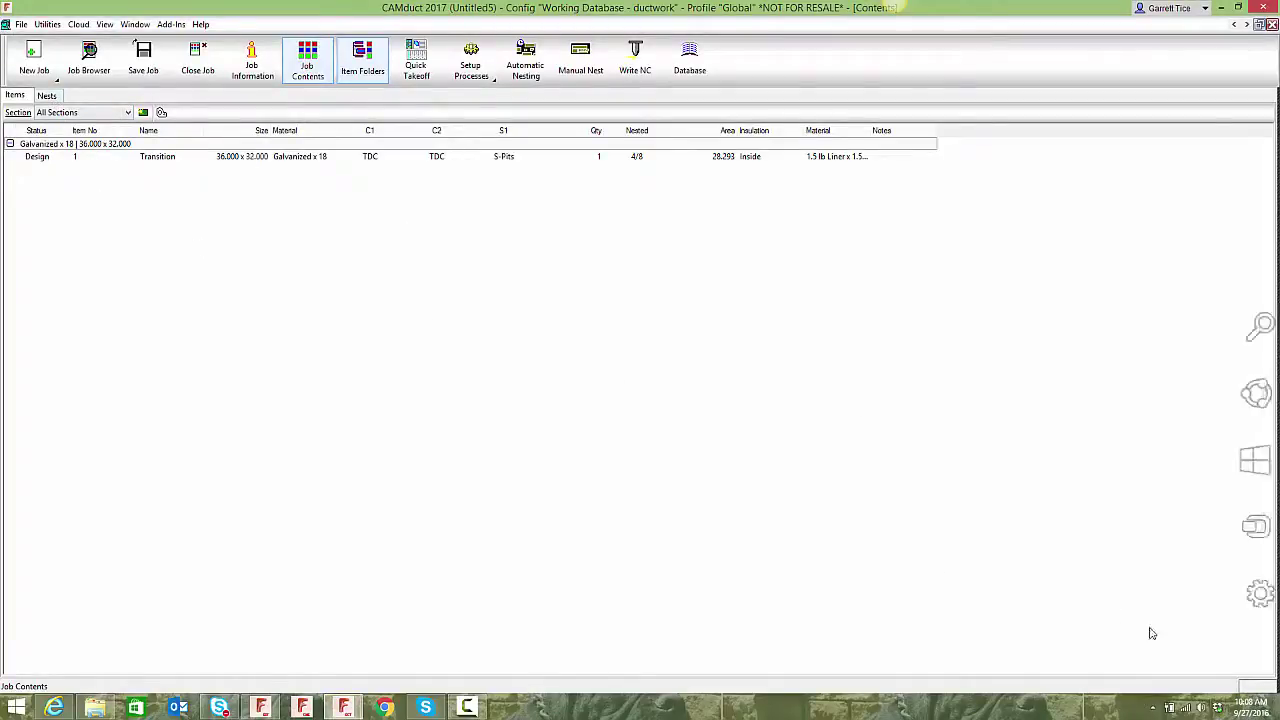
View the part layout of the Galvanized x 18 nest in Manual Nest and return to the nest list.
left_click(50, 97)
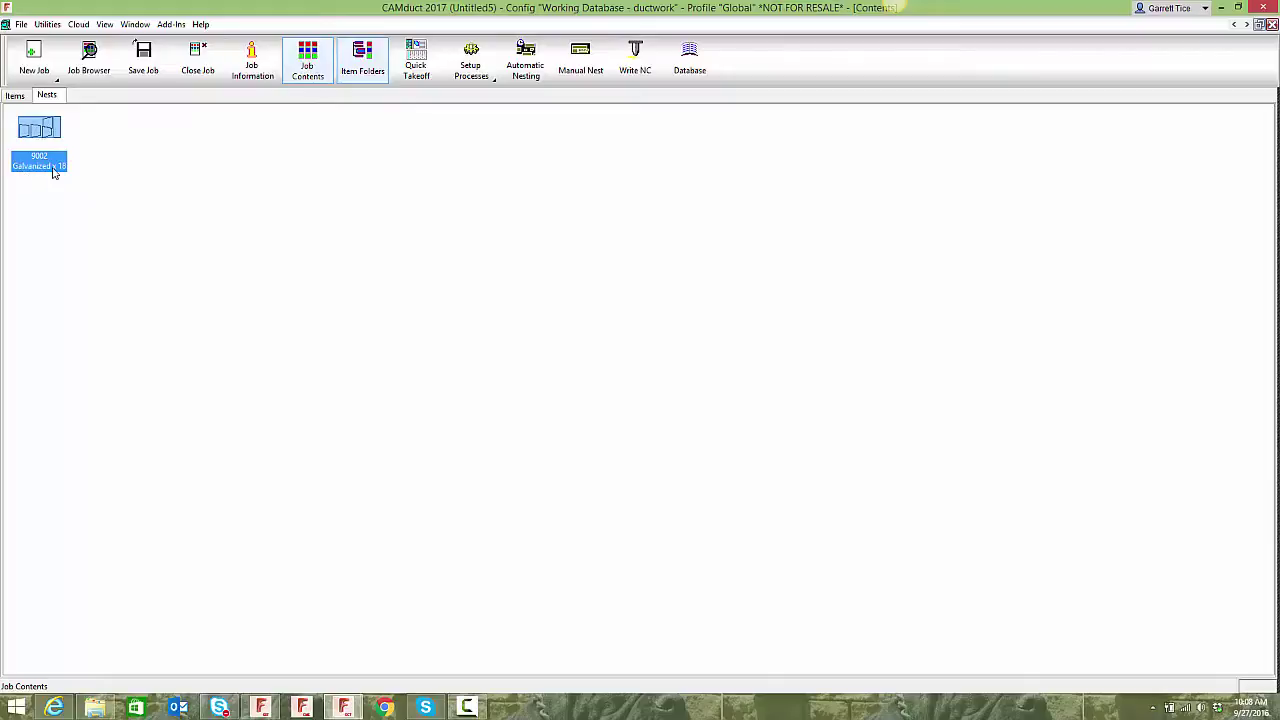
double_click(36, 132)
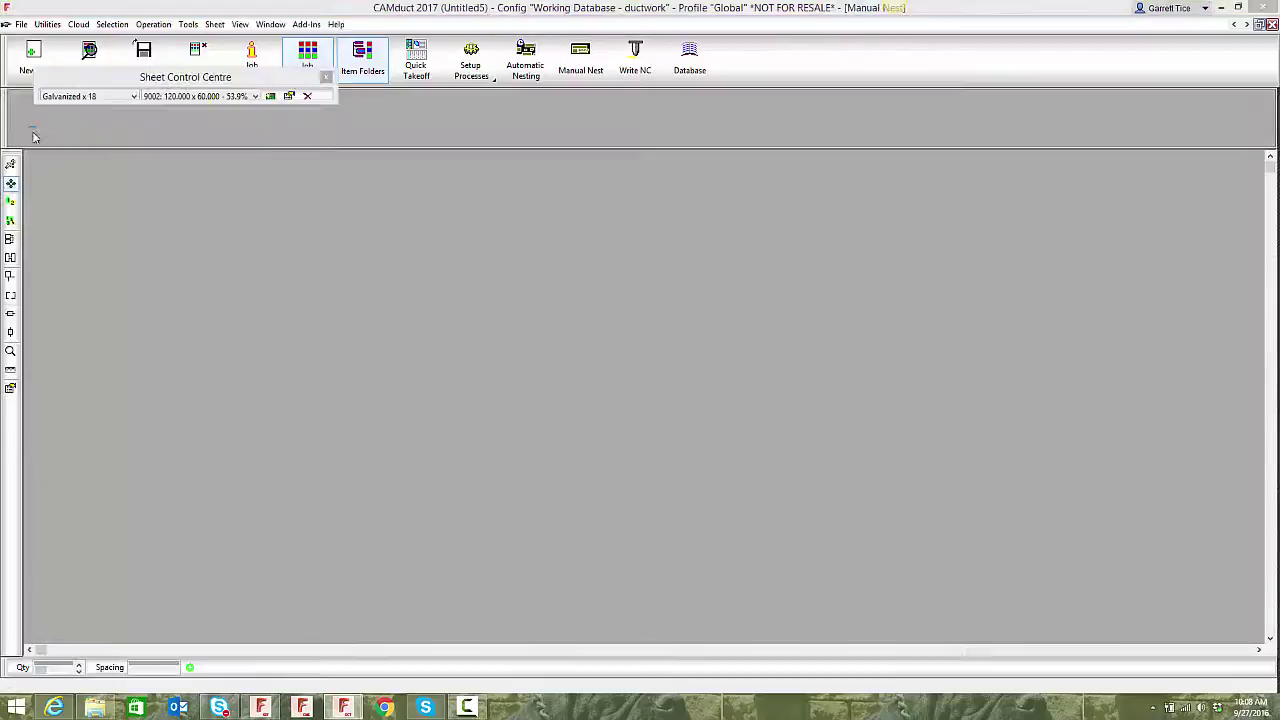
left_click(643, 430)
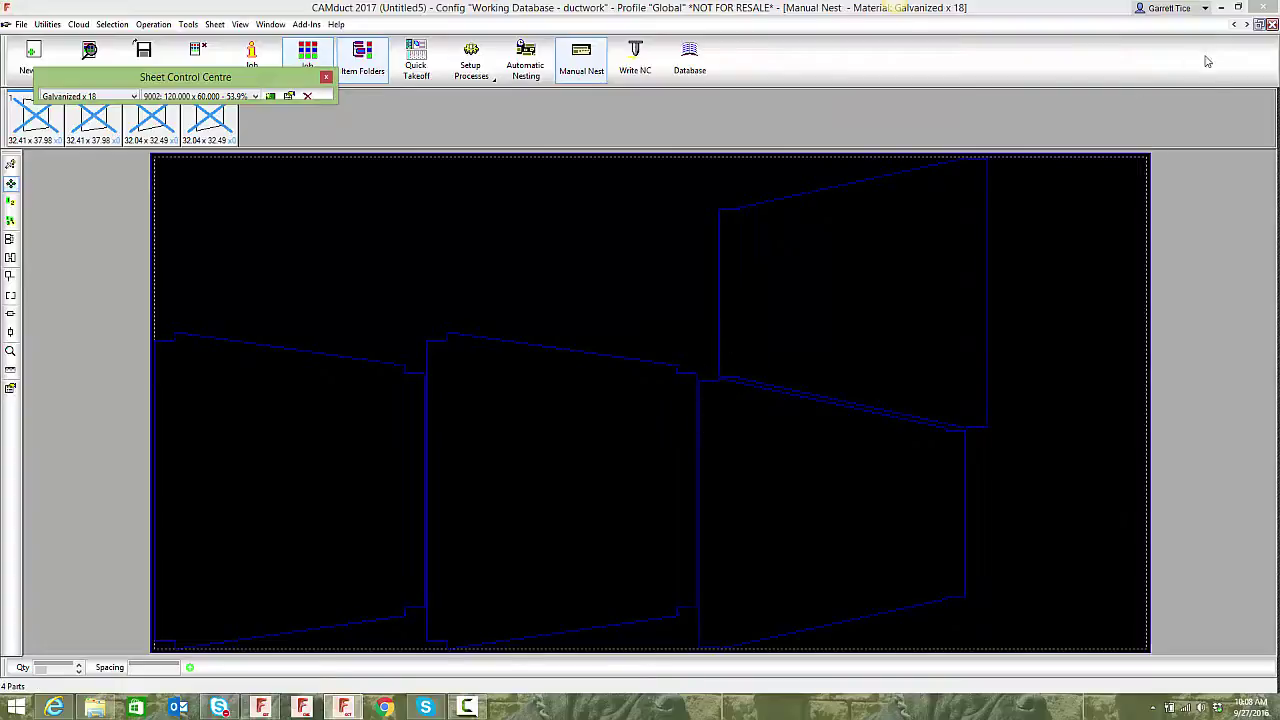
left_click(1272, 24)
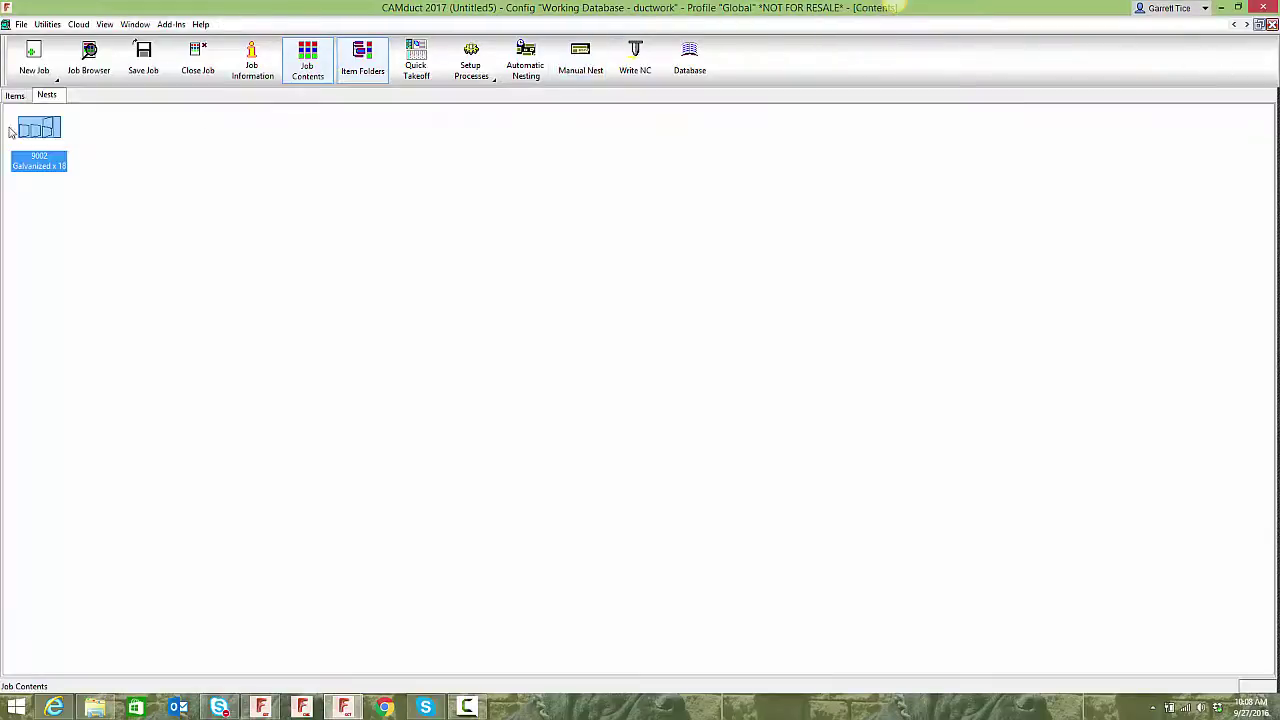
Play back the Galvanized x 18 nest's cutting path in the NC Reader, inspect the panel edges closely, and close the reader.
right_click(30, 141)
mouse_move(112, 164)
left_click(165, 166)
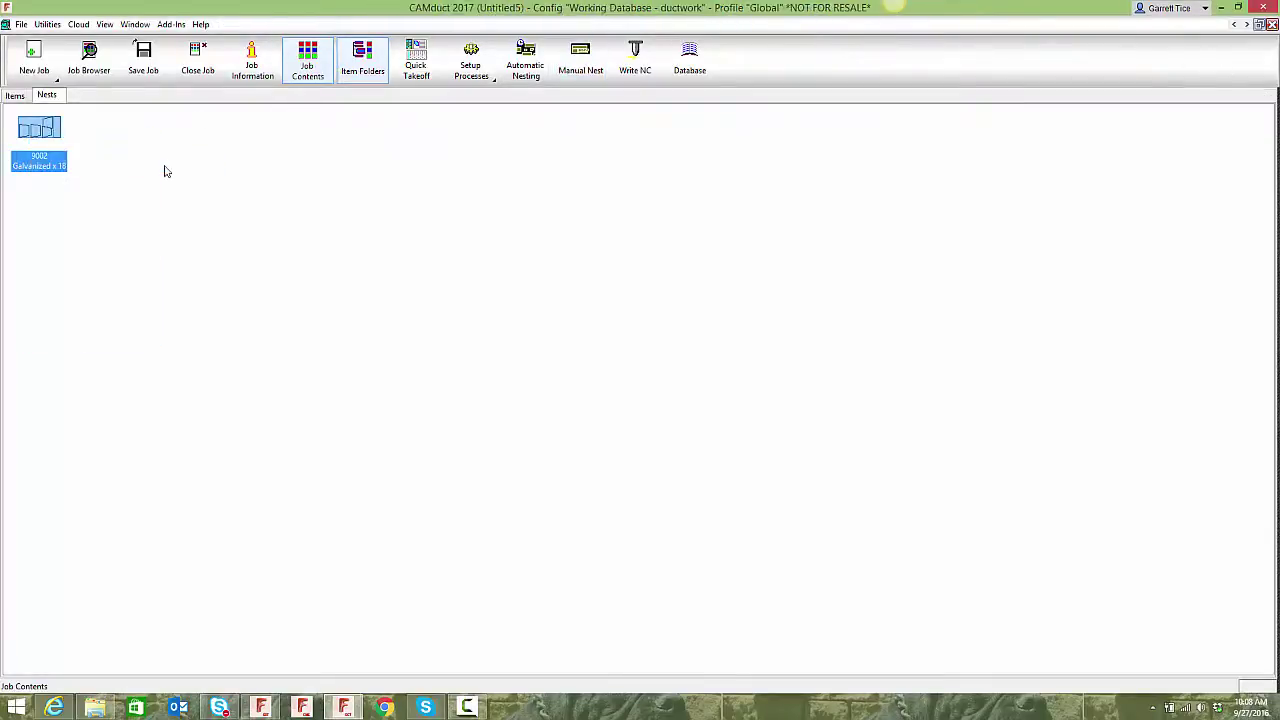
left_click(1245, 98)
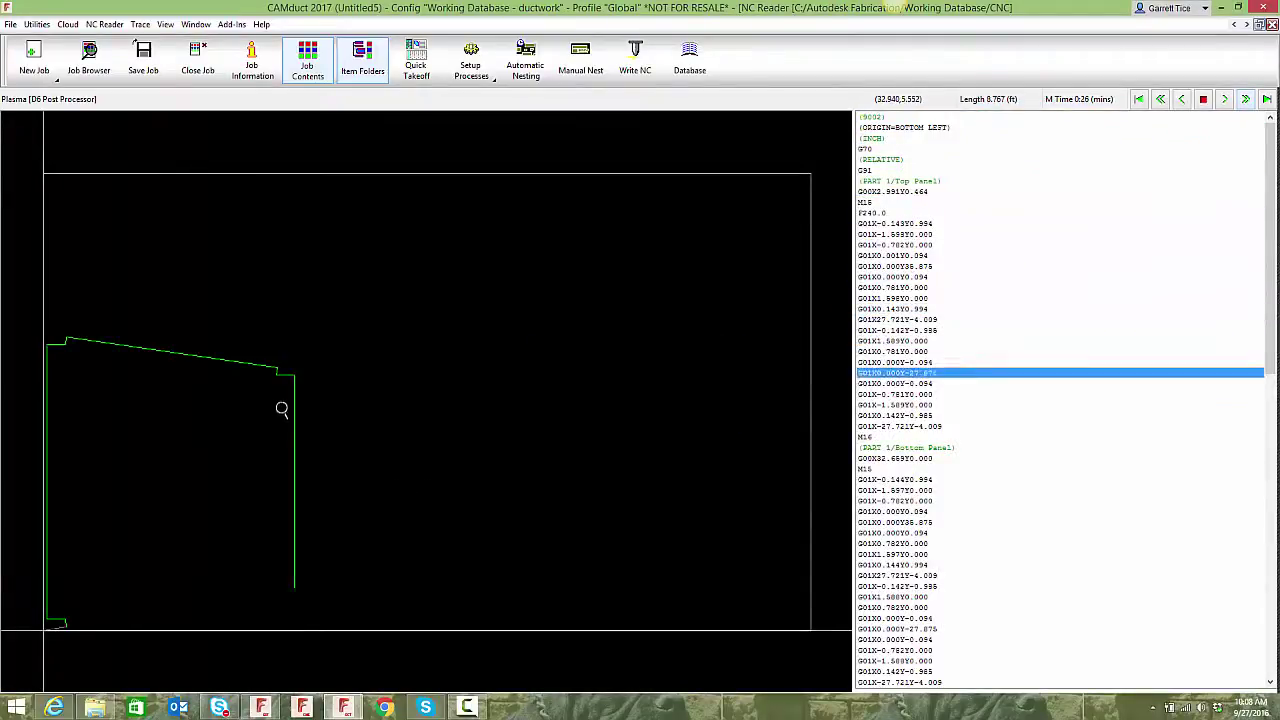
left_click(307, 429)
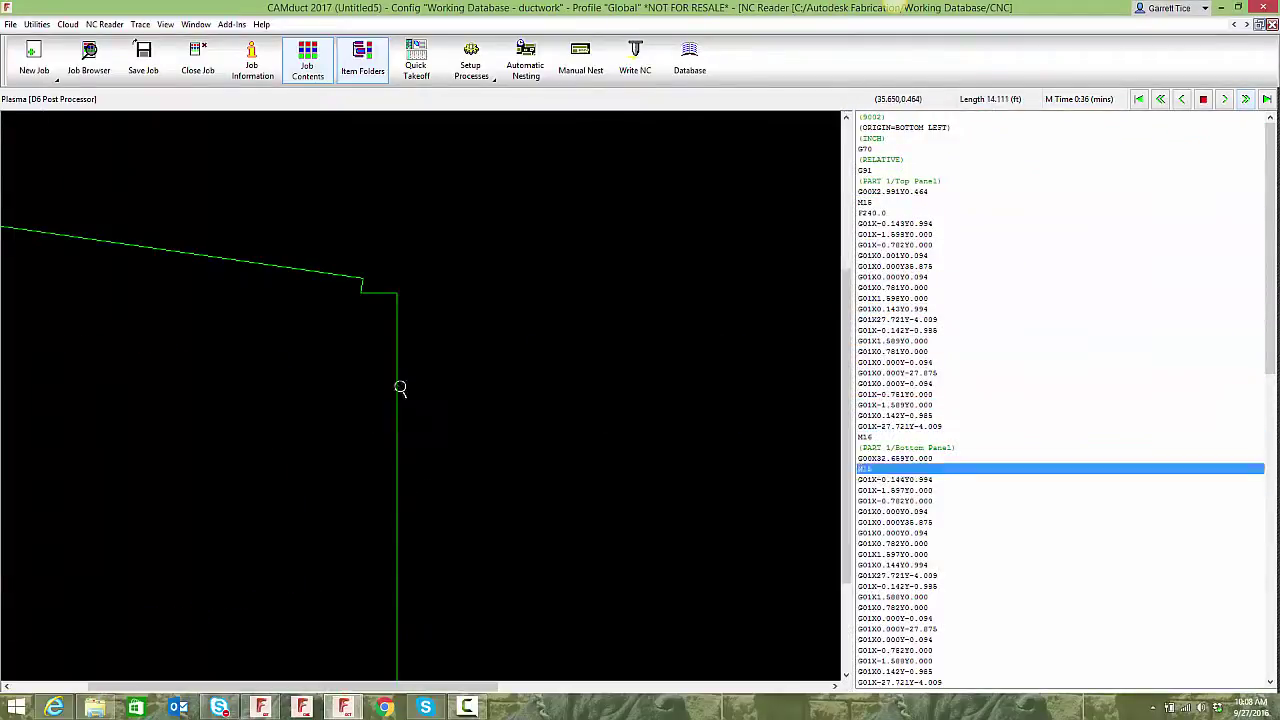
left_click(400, 308)
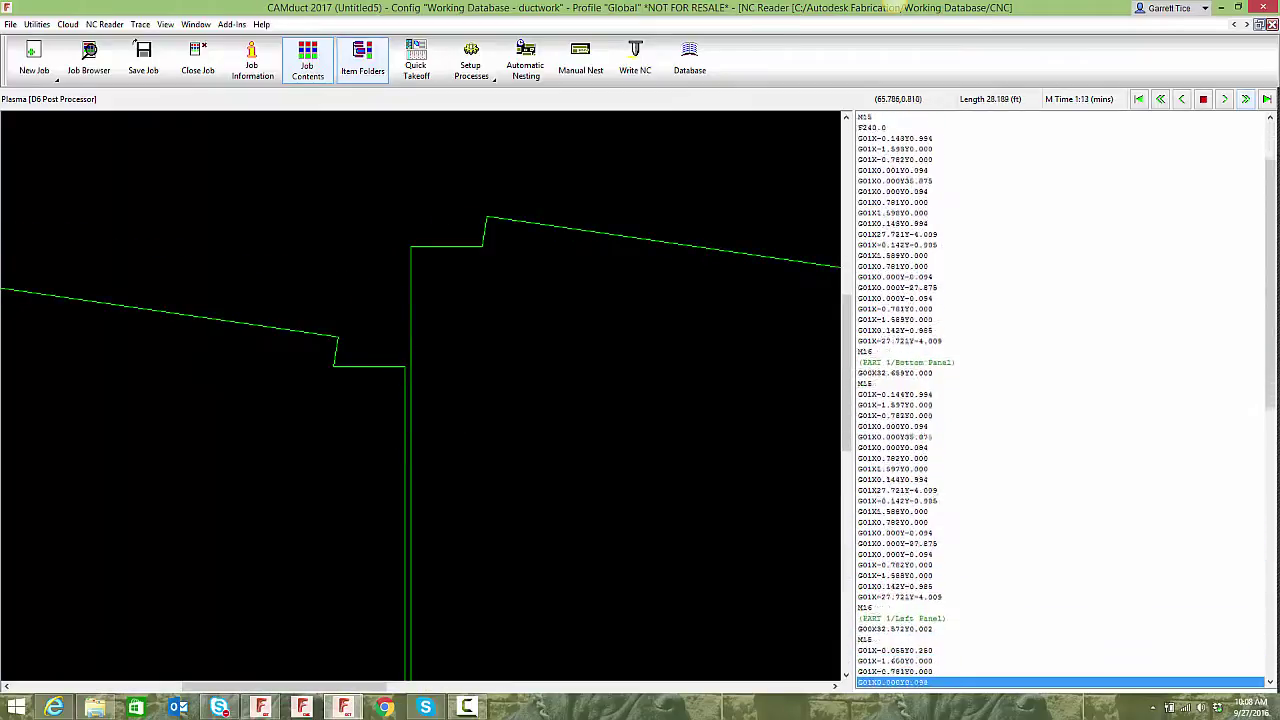
left_click(1271, 25)
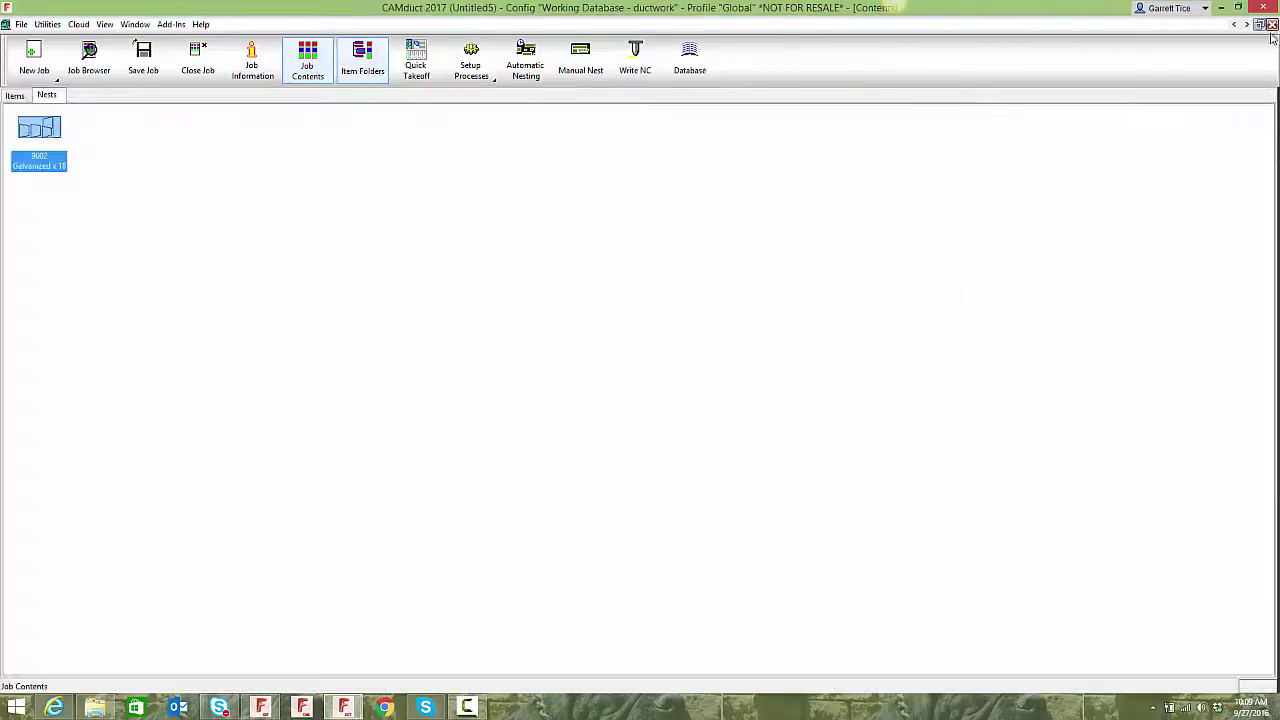
Switch to File Explorer, check the 9002 file in the CNC folder, and return to CAMduct.
left_click(95, 707)
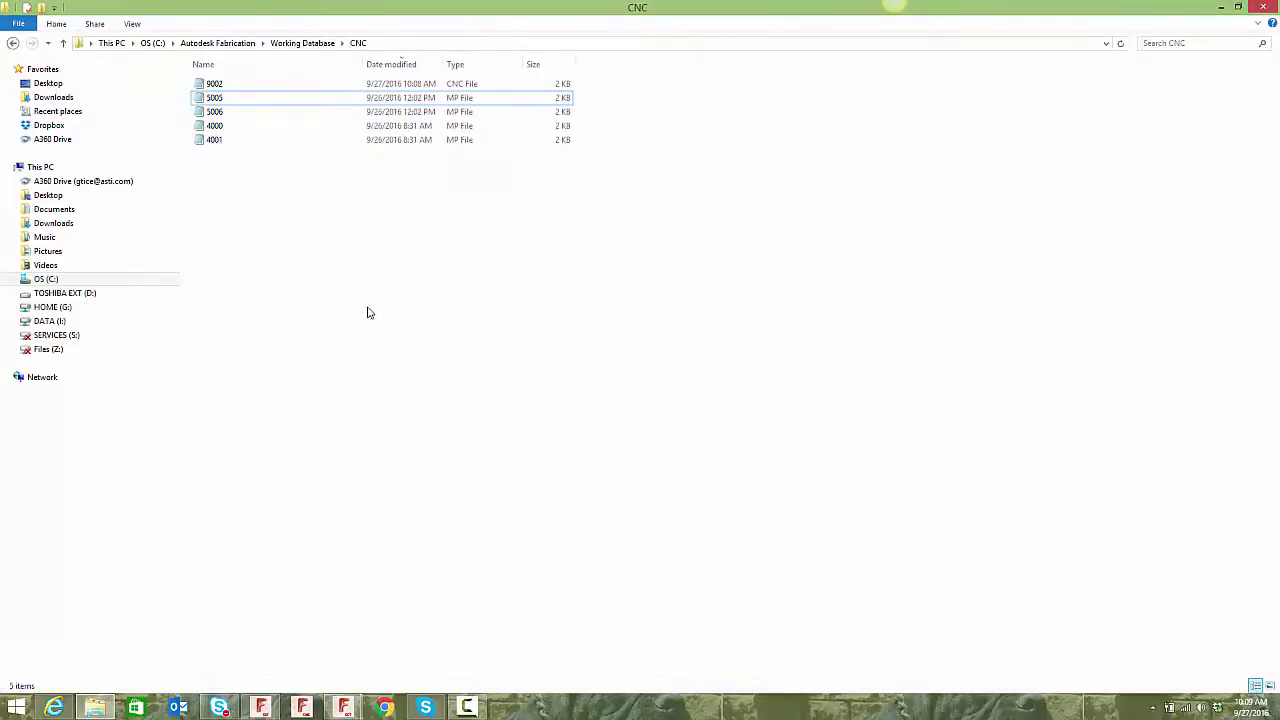
left_click(250, 84)
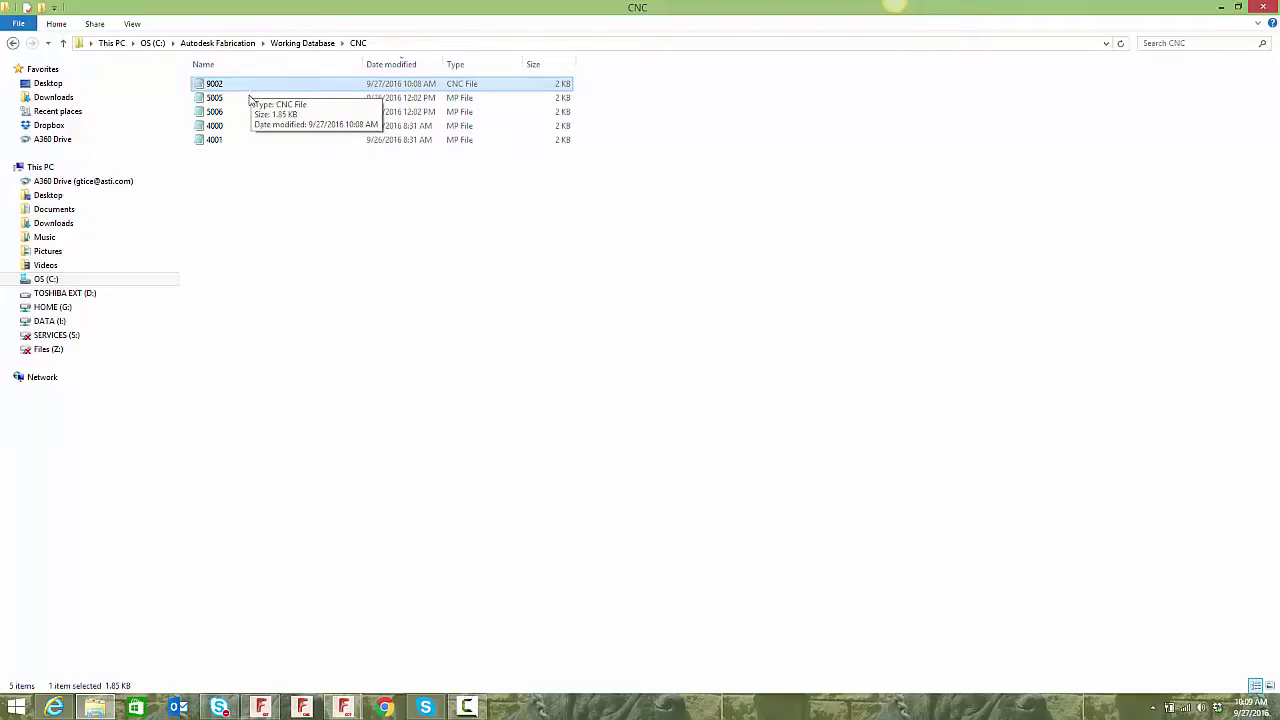
left_click(346, 707)
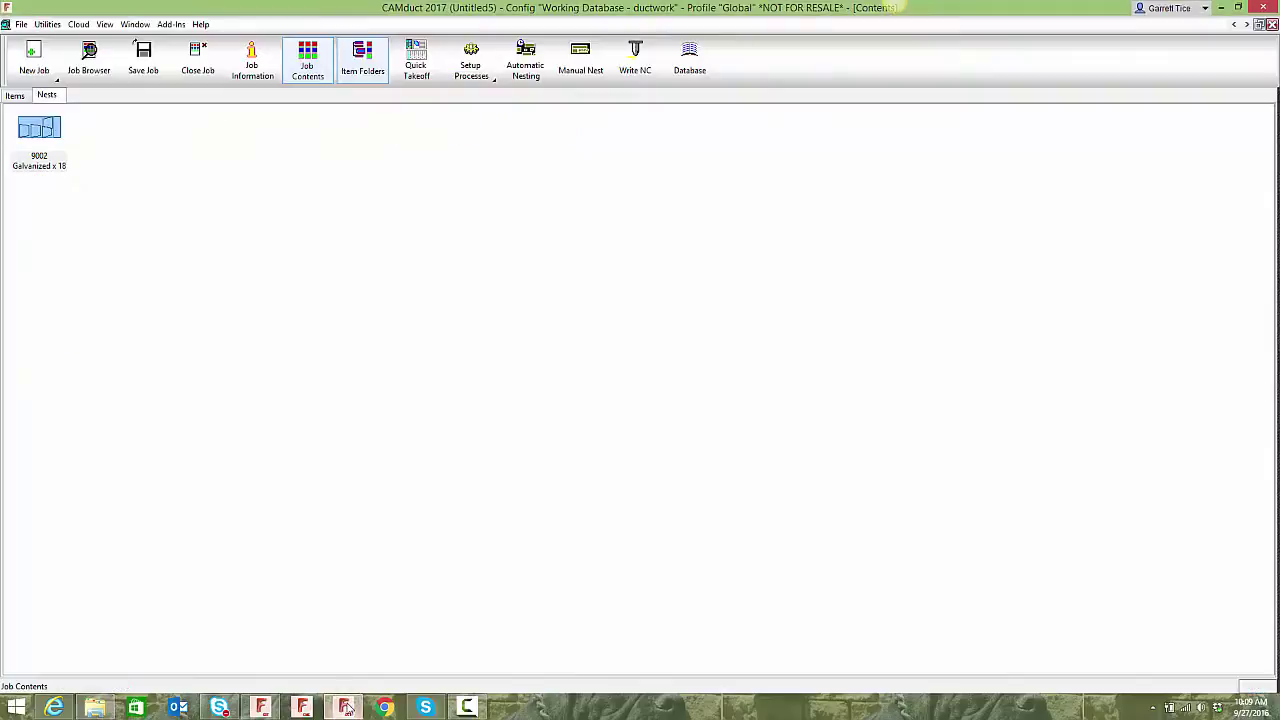
left_click(232, 363)
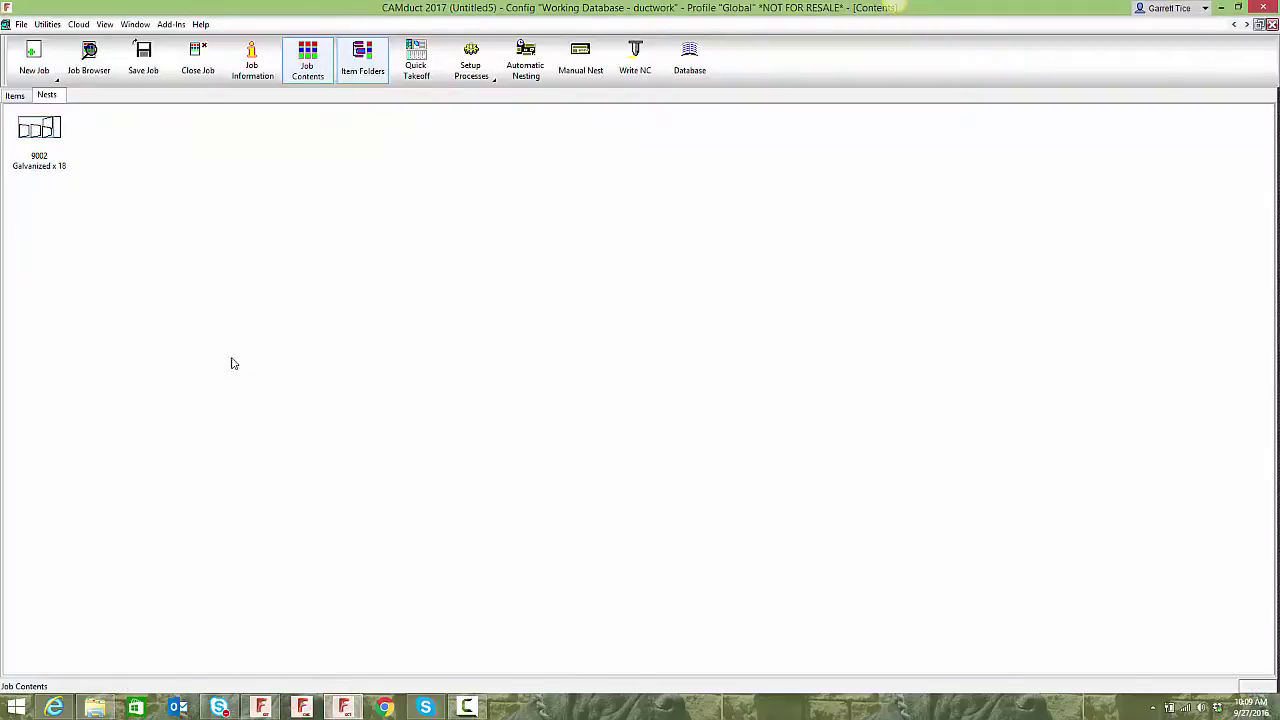
Select the CAM - 6.Nest Liner+NC process for setup and review its general nesting, machine preference and nesting method options.
left_click(477, 72)
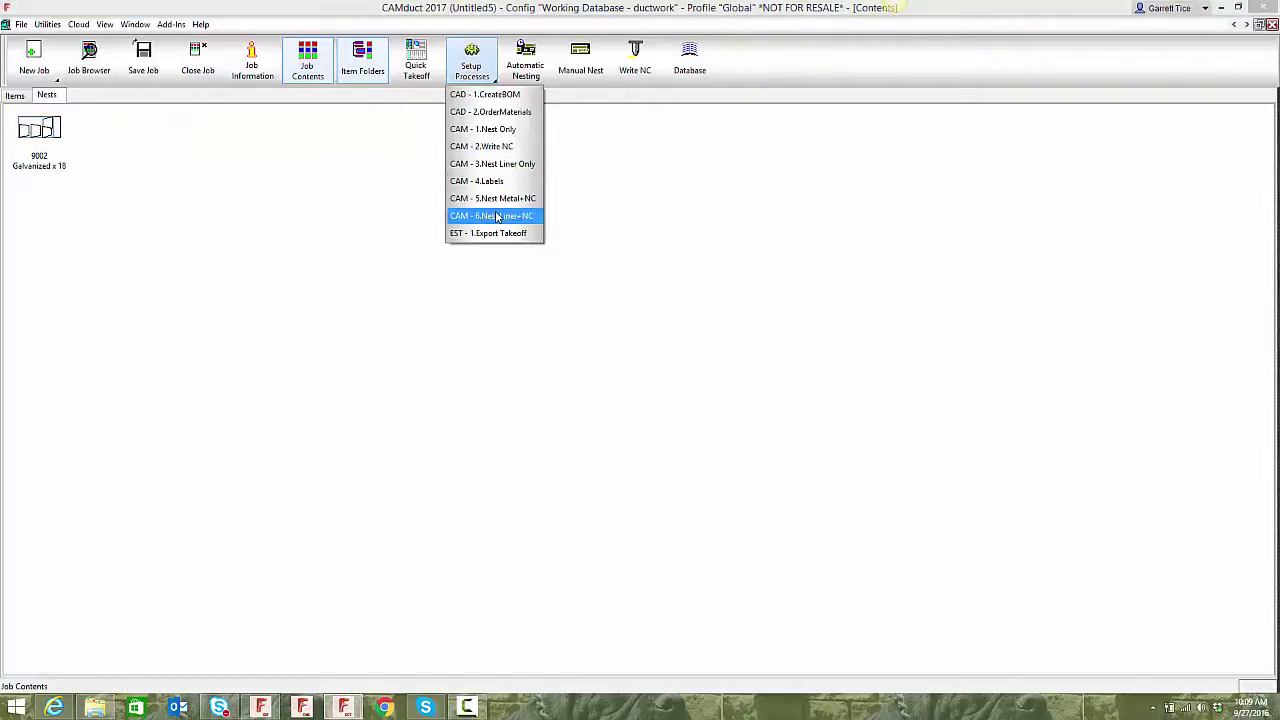
left_click(484, 66)
left_click(689, 233)
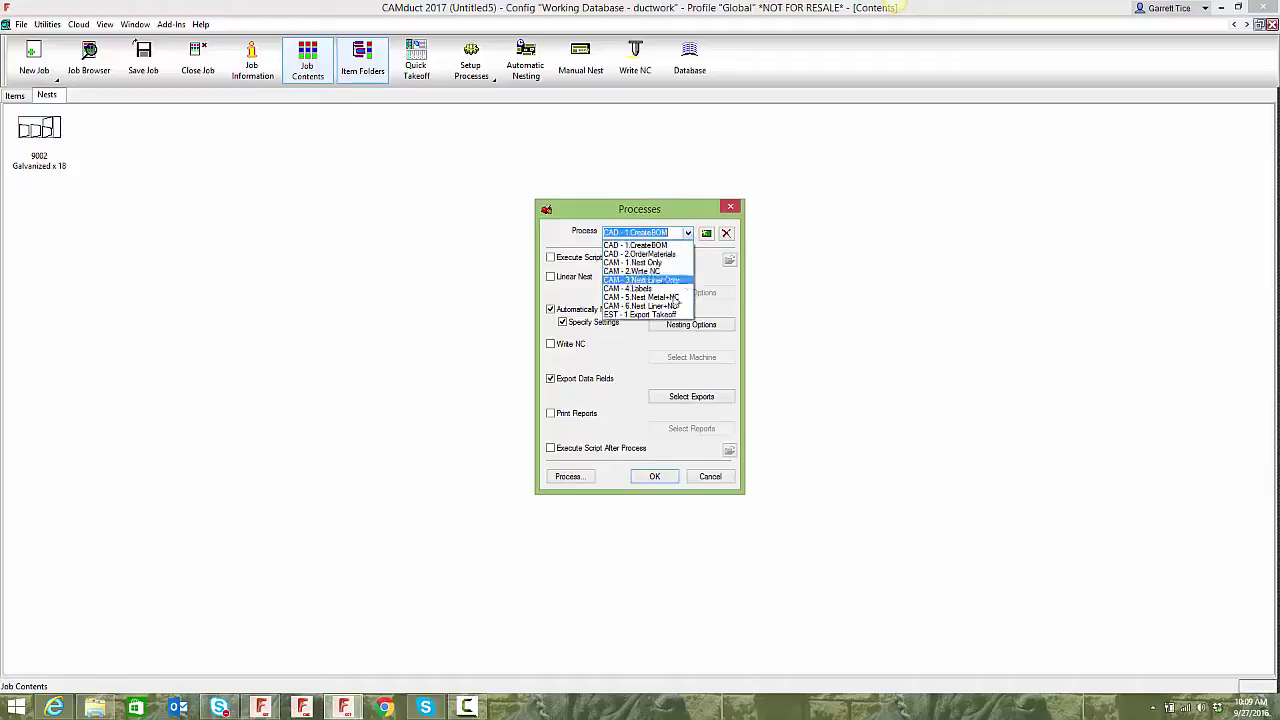
left_click(640, 303)
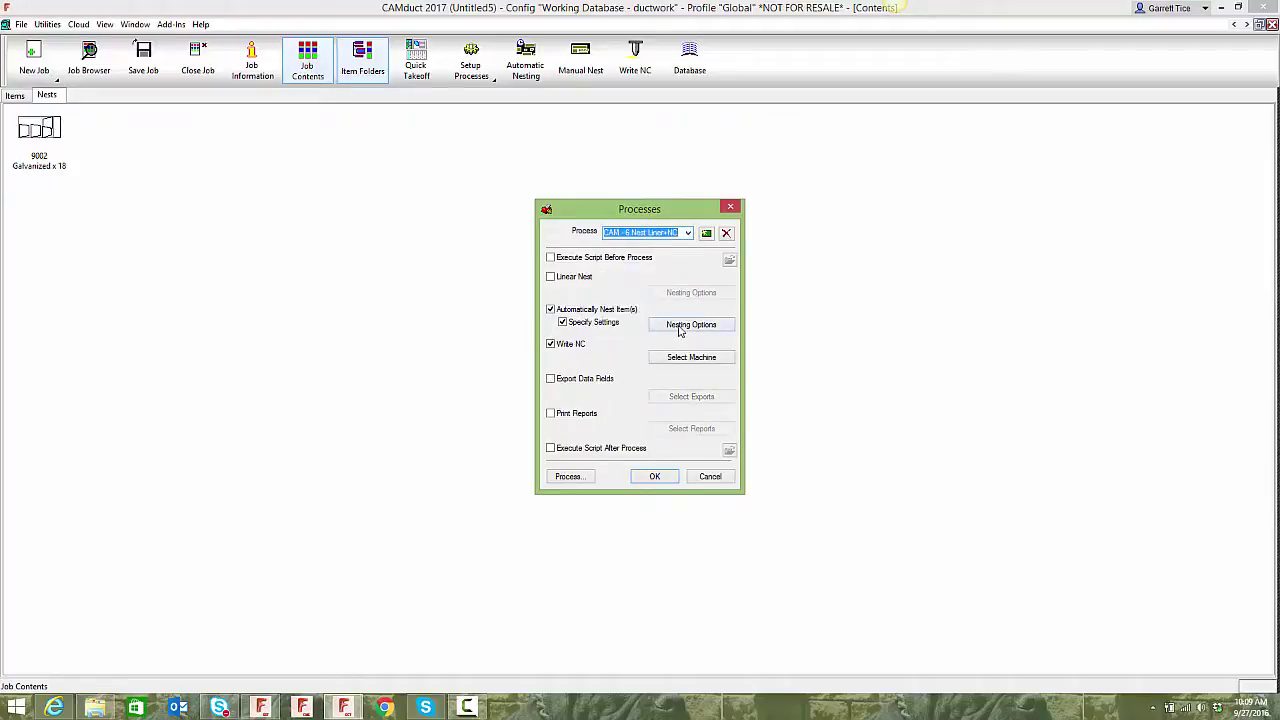
left_click(690, 325)
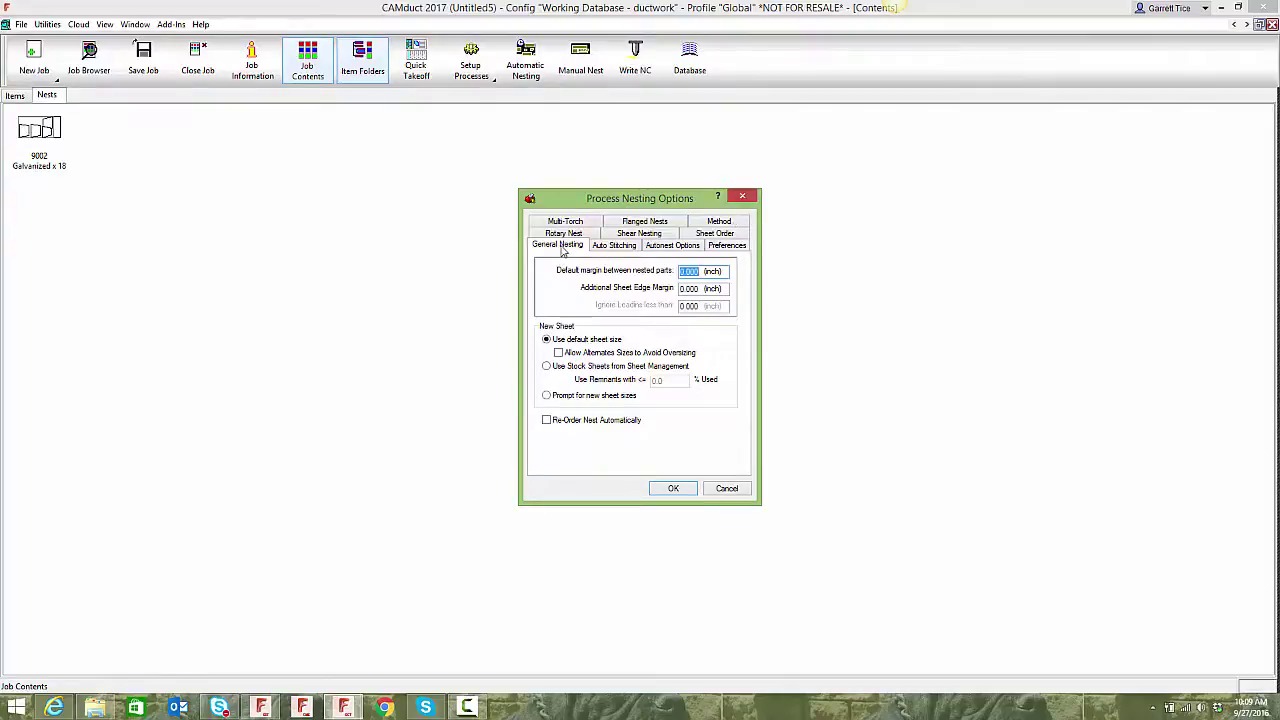
left_click(716, 246)
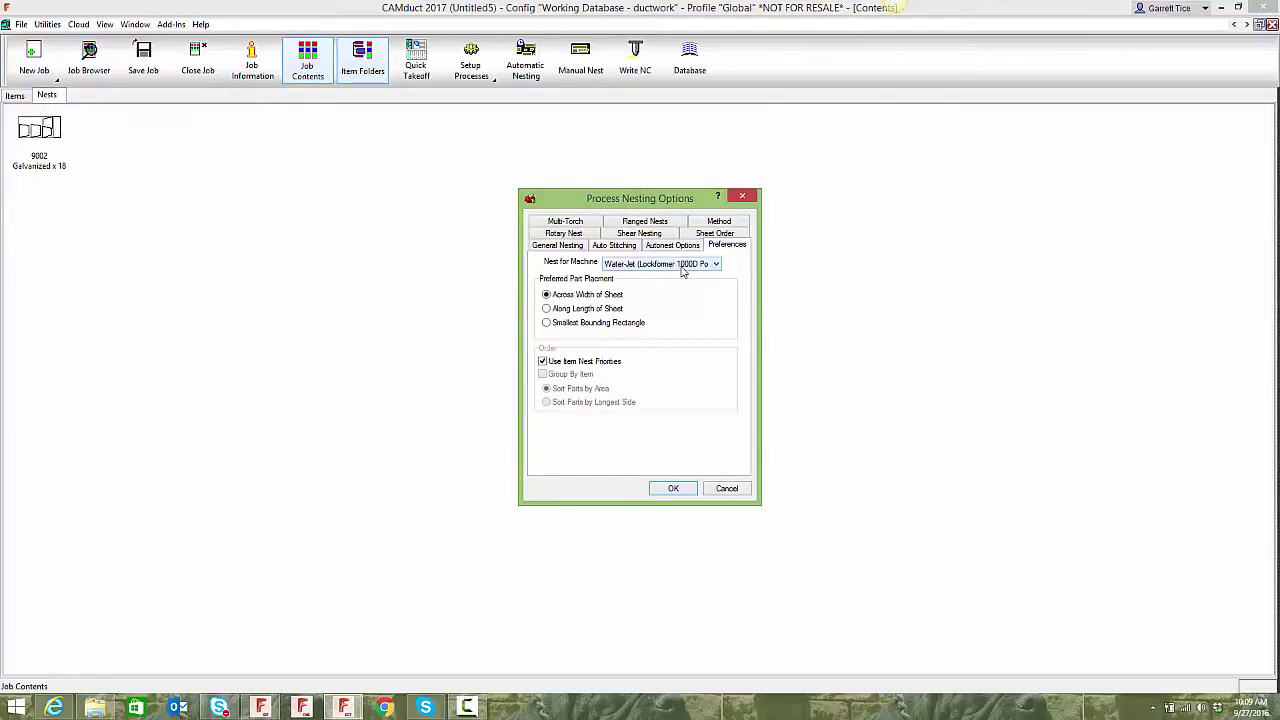
left_click(719, 222)
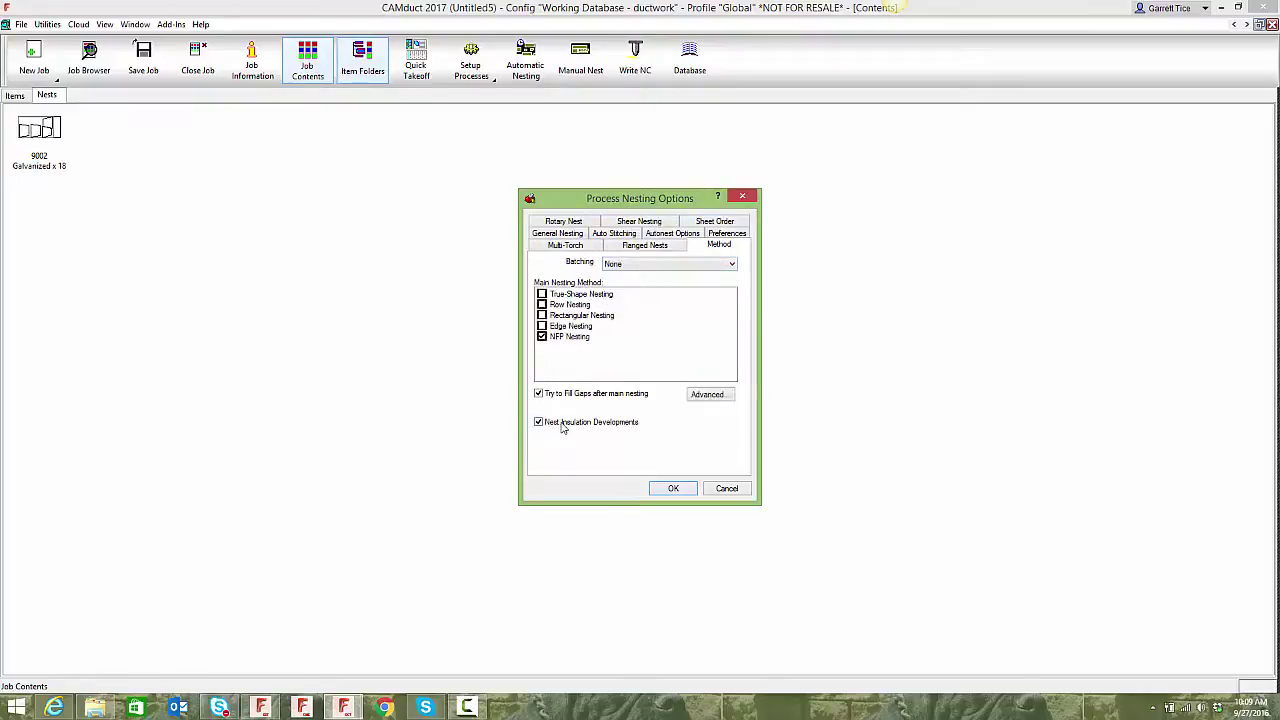
left_click(673, 488)
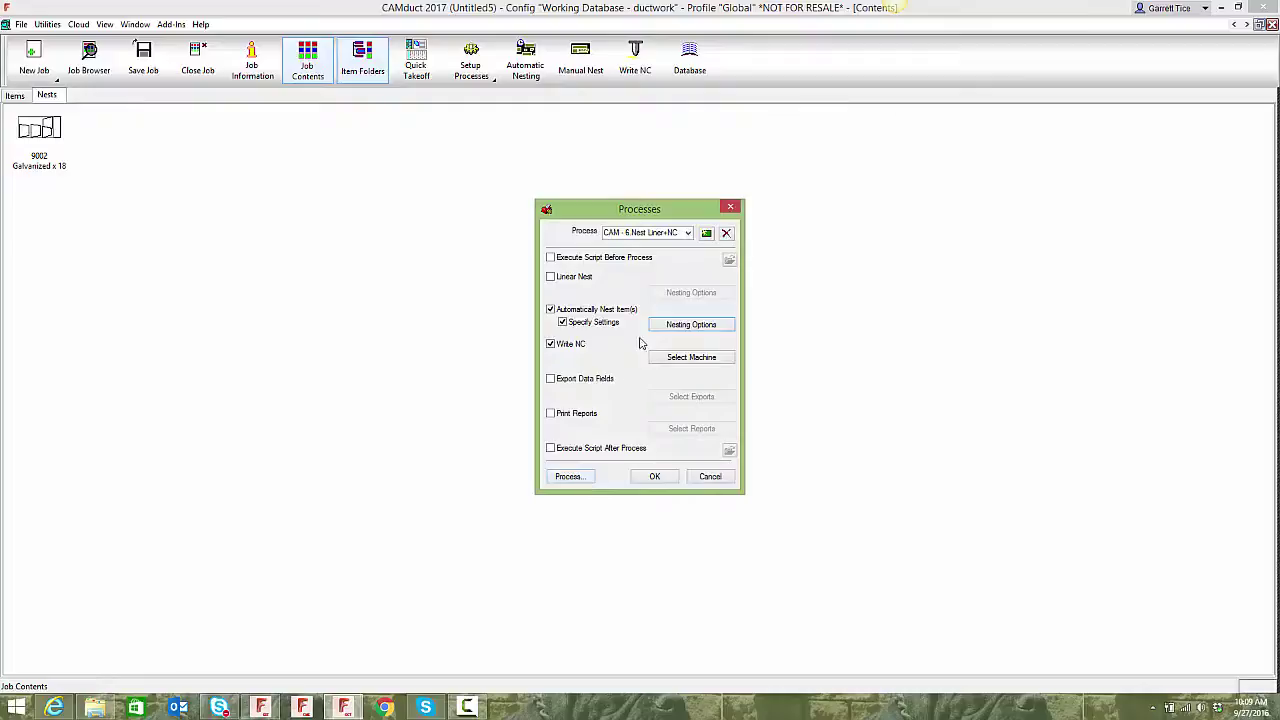
Review the liner process's NC output machine settings and run the process without saving the job file.
left_click(677, 360)
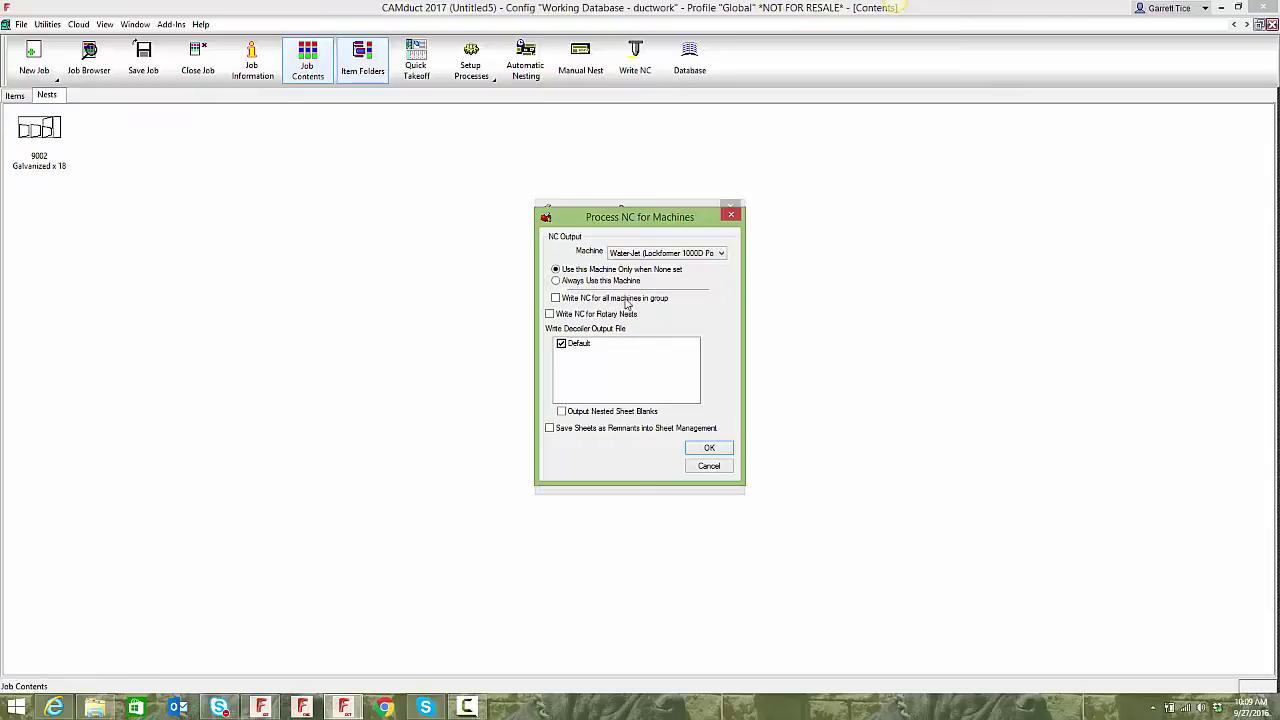
left_click(705, 449)
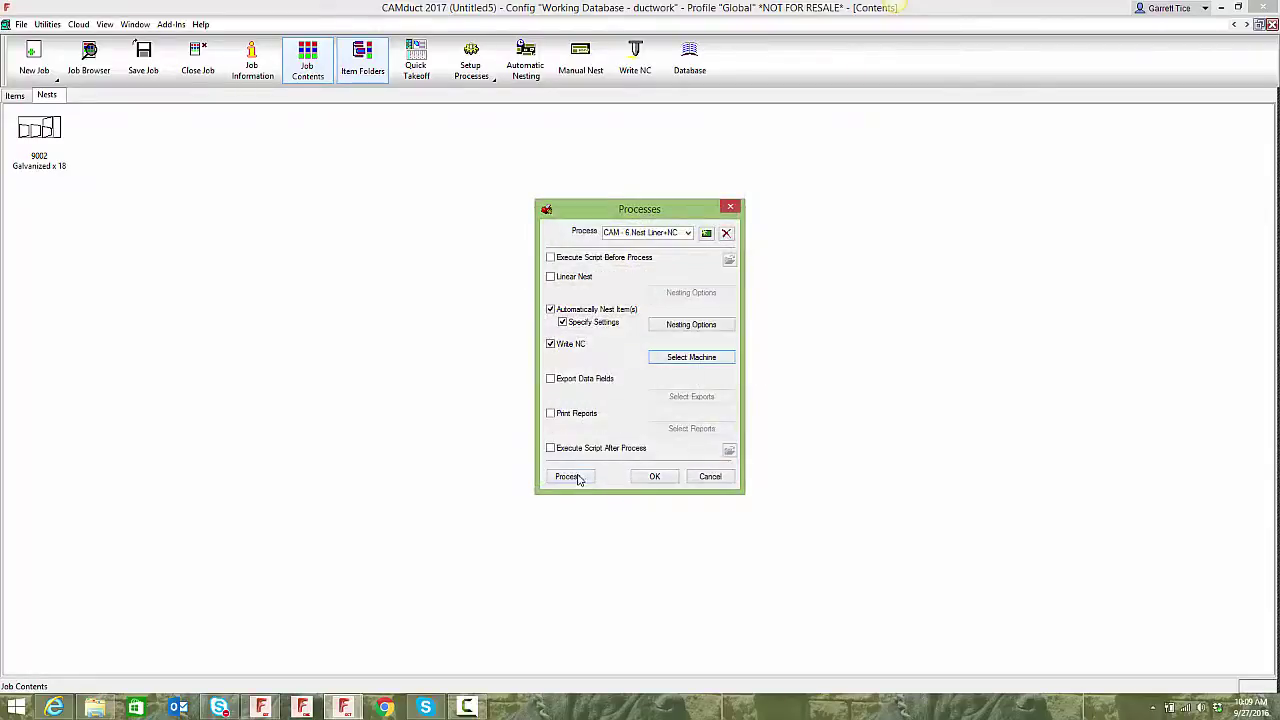
left_click(577, 478)
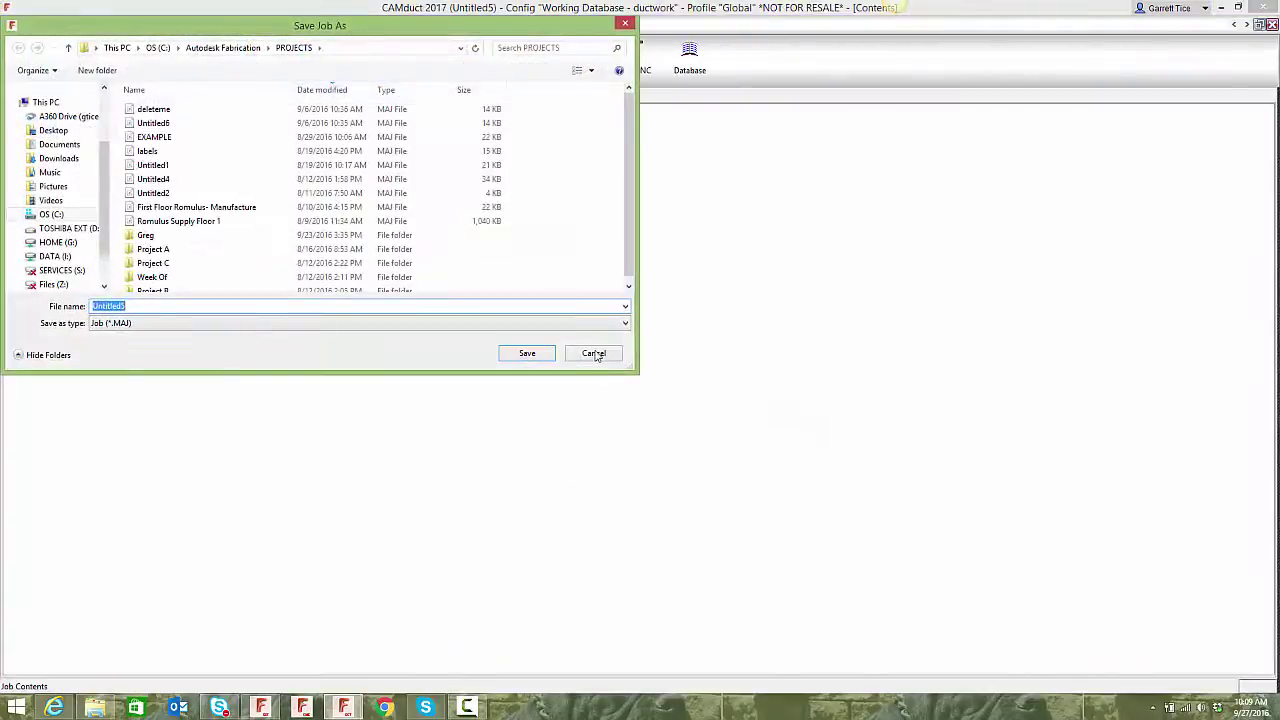
left_click(598, 351)
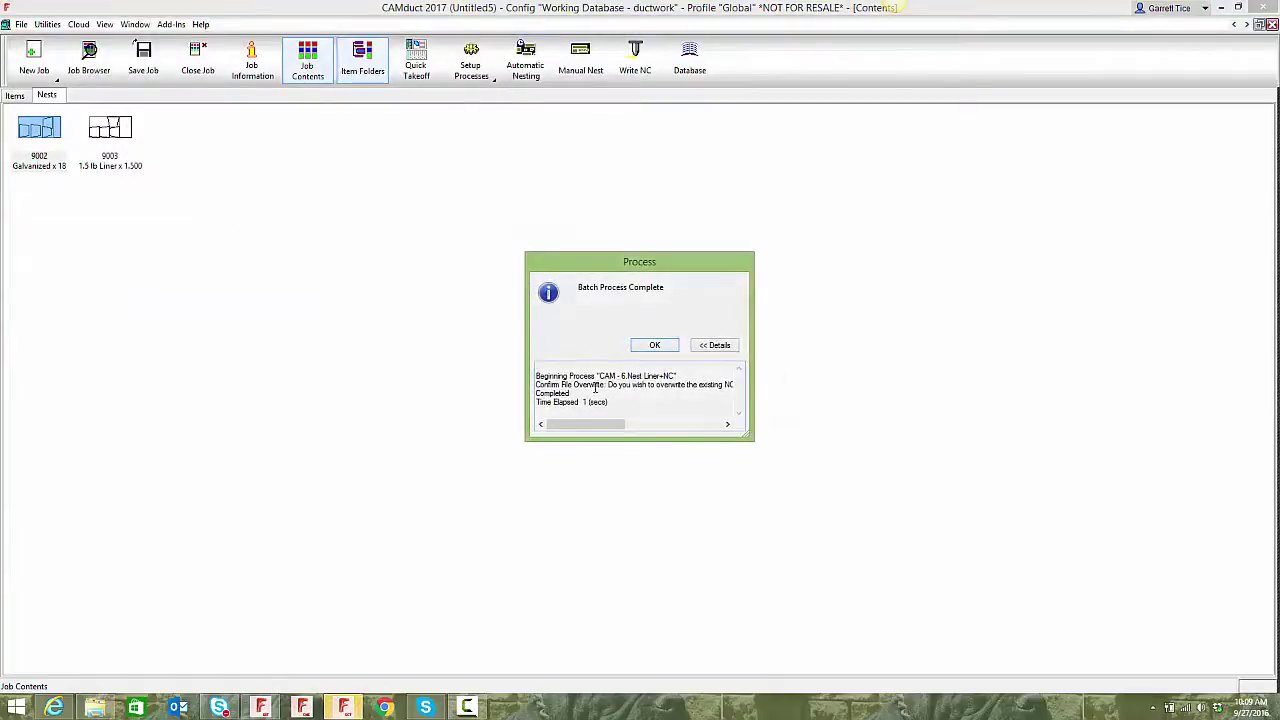
Enlarge the batch process report, read its log entry about overwriting the NC file, and close it.
left_click_drag(750, 437, 1073, 521)
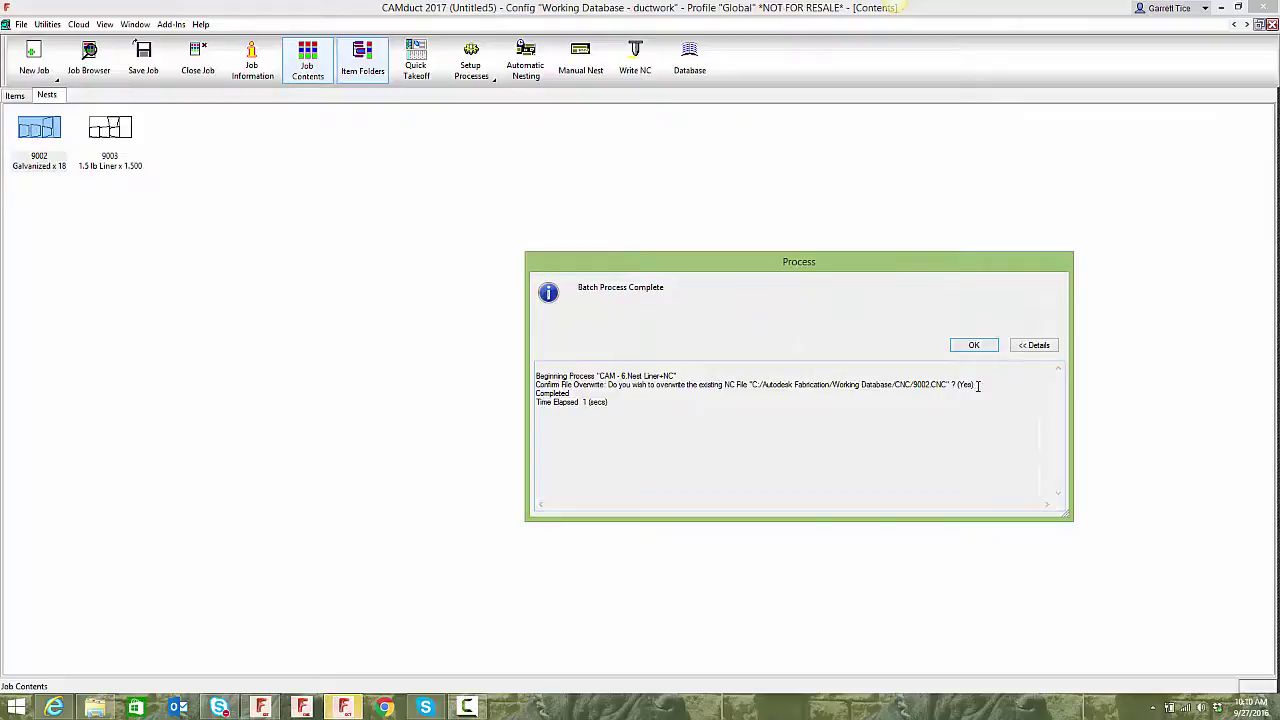
left_click_drag(536, 376, 962, 397)
left_click(866, 426)
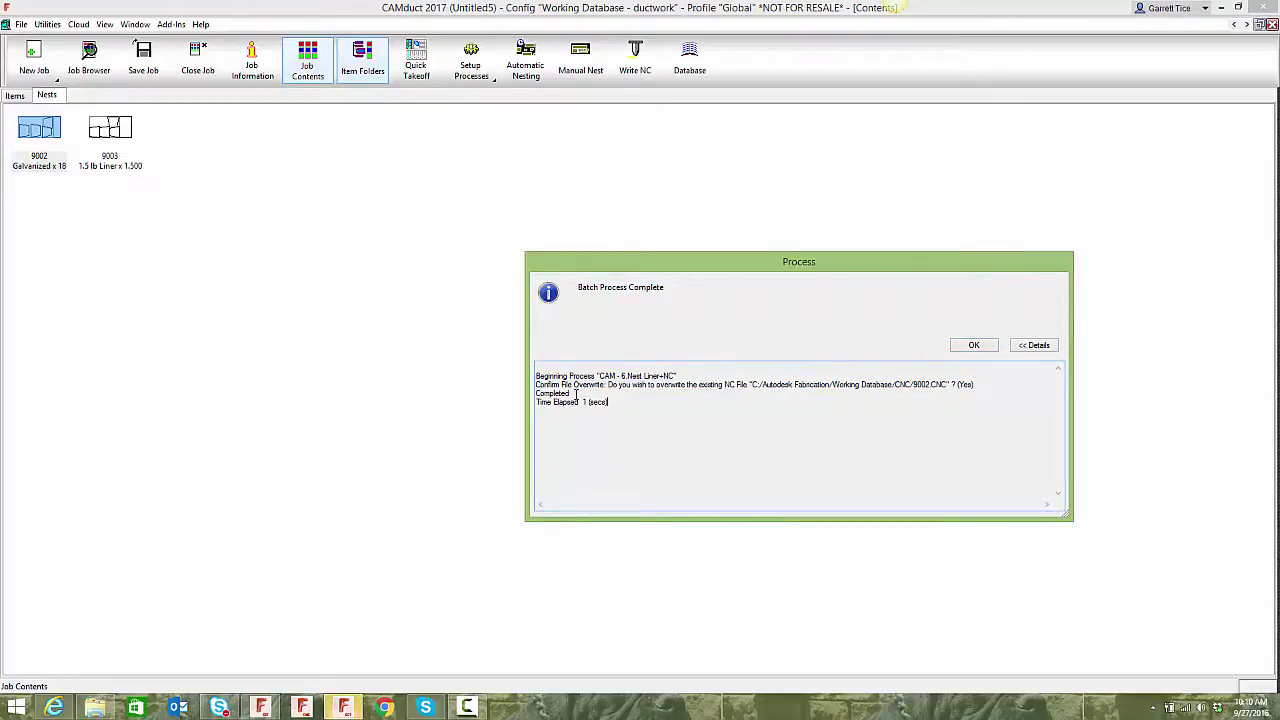
left_click_drag(574, 385, 968, 392)
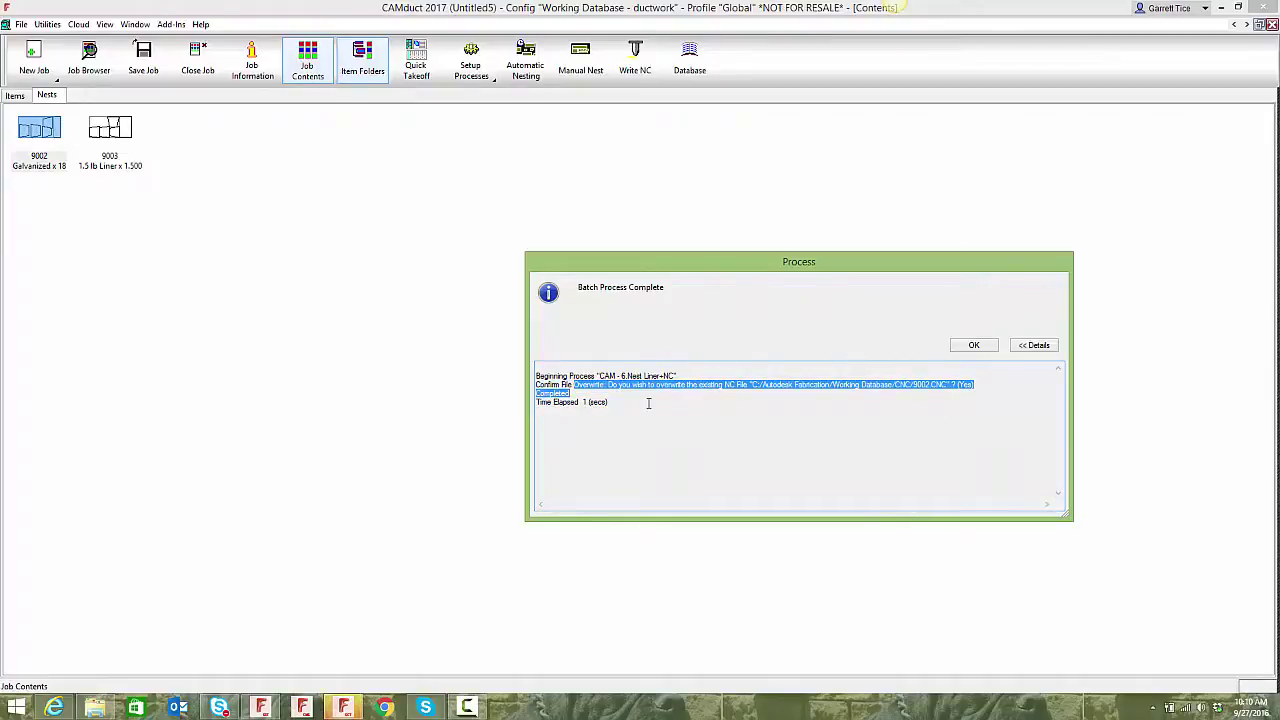
left_click(974, 345)
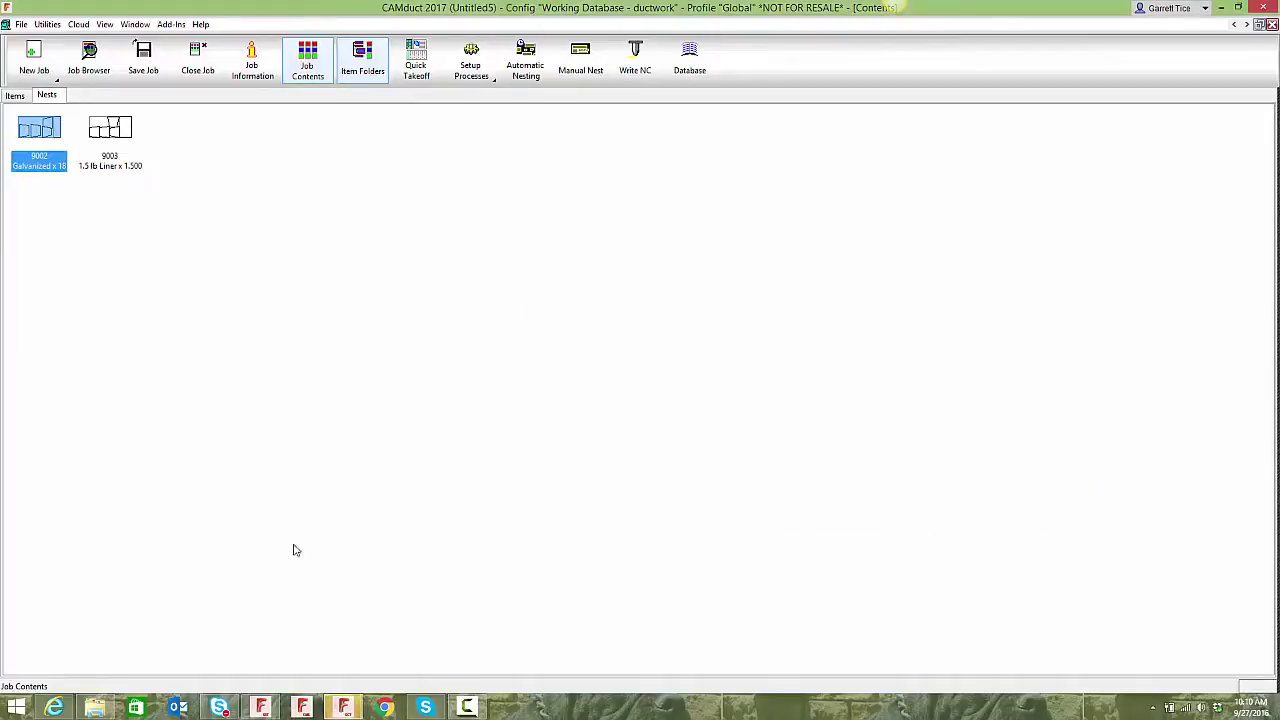
Compare the modified times of the 9002 and 9003 files in File Explorer's CNC folder and return to CAMduct.
left_click(95, 707)
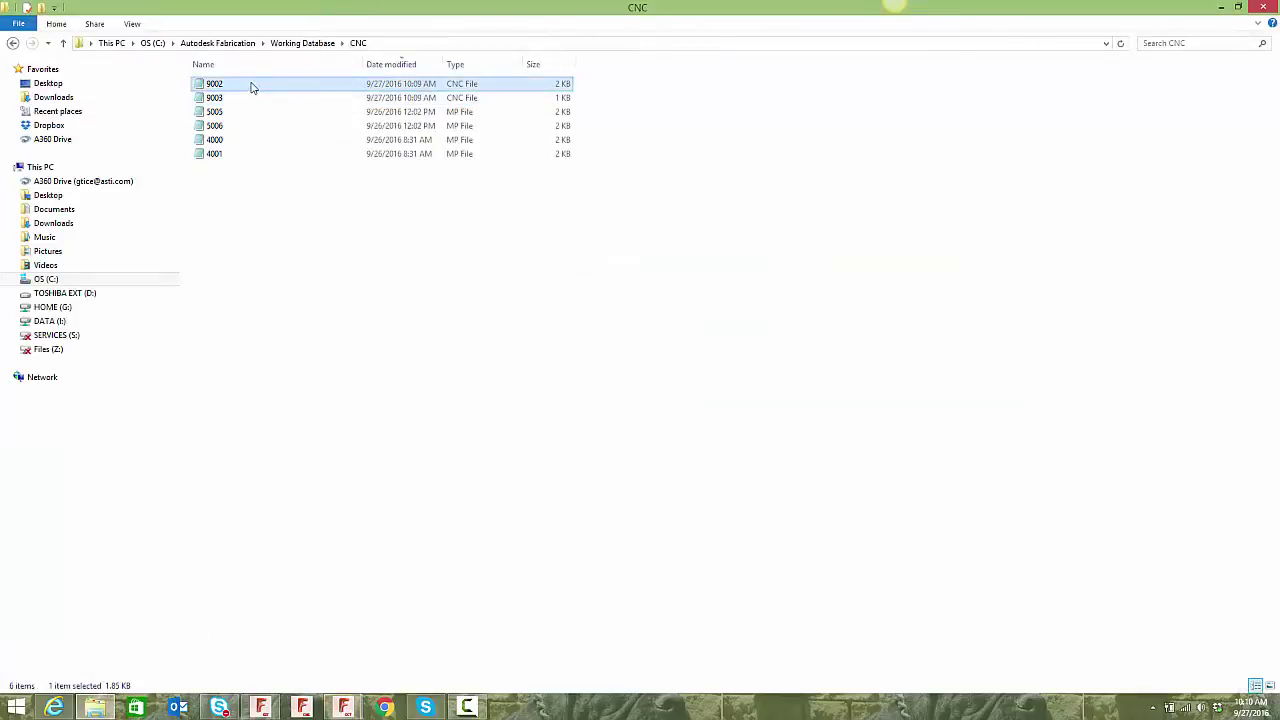
left_click(422, 98)
left_click(420, 88)
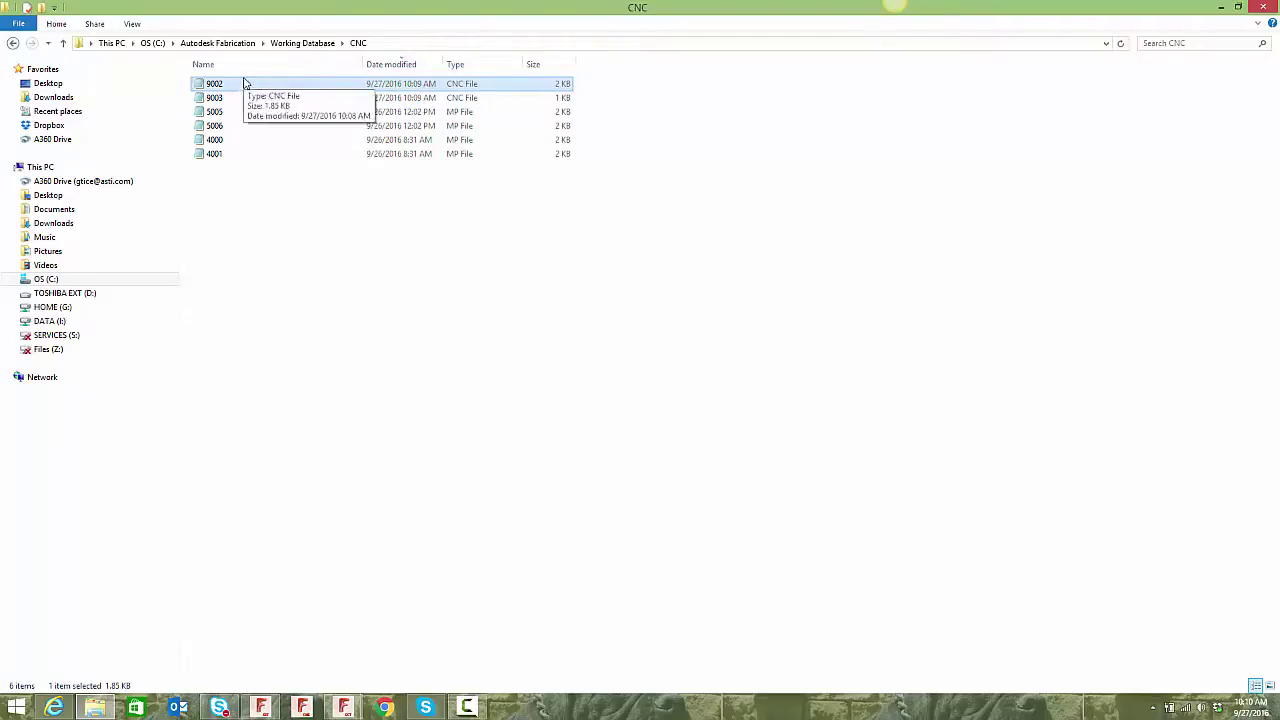
left_click(343, 707)
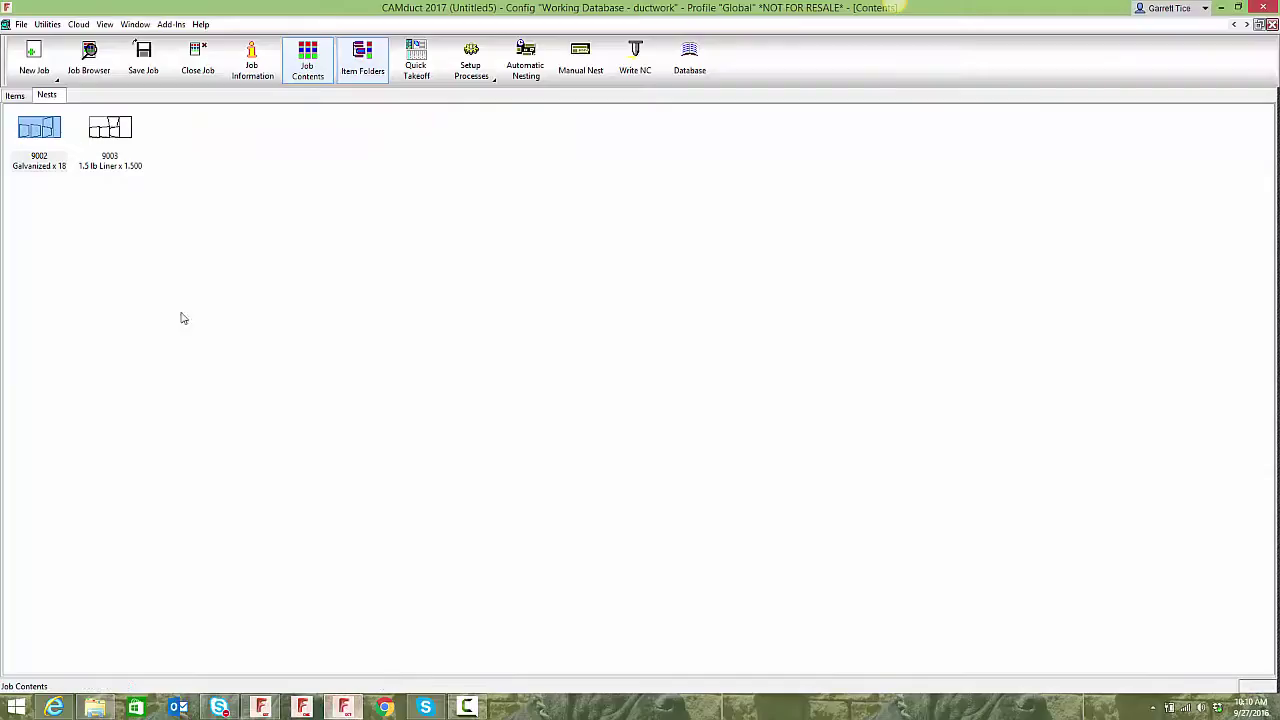
Play back the Galvanized x 18 nest's Plasma NC, inspect the gaps between adjacent panels closely, and close the reader.
right_click(38, 129)
mouse_move(56, 156)
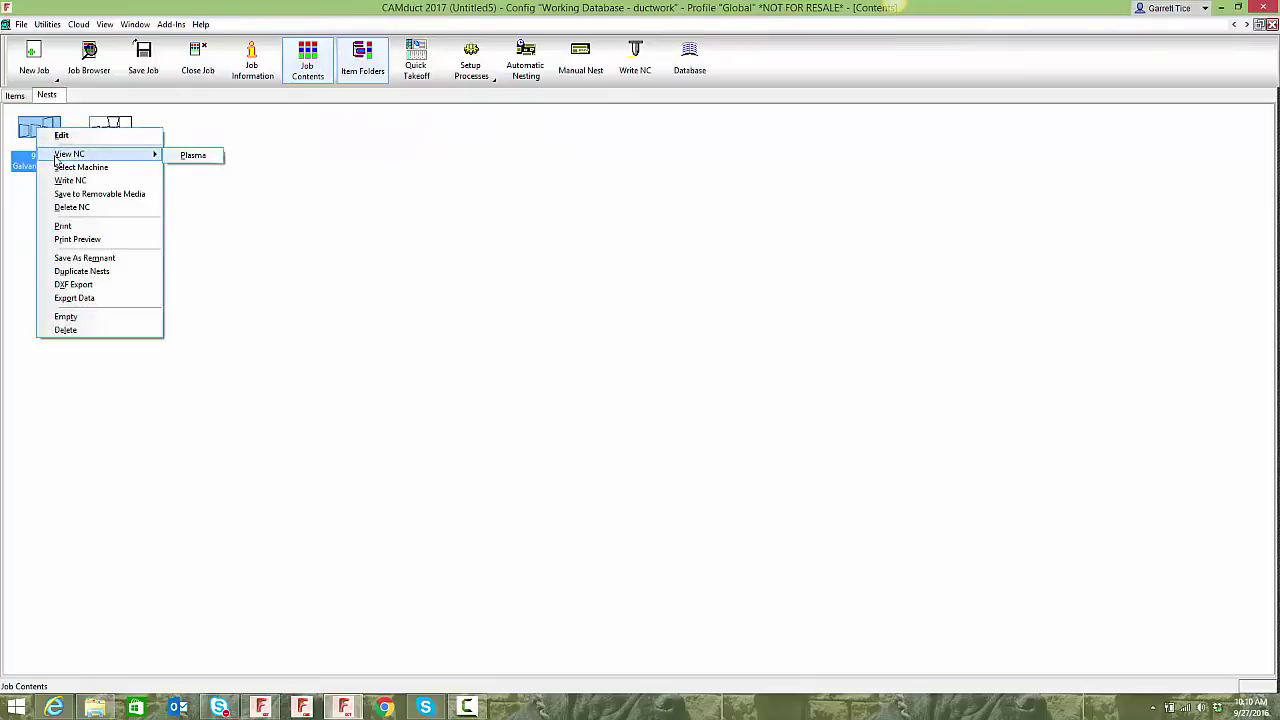
left_click(192, 156)
left_click(1245, 99)
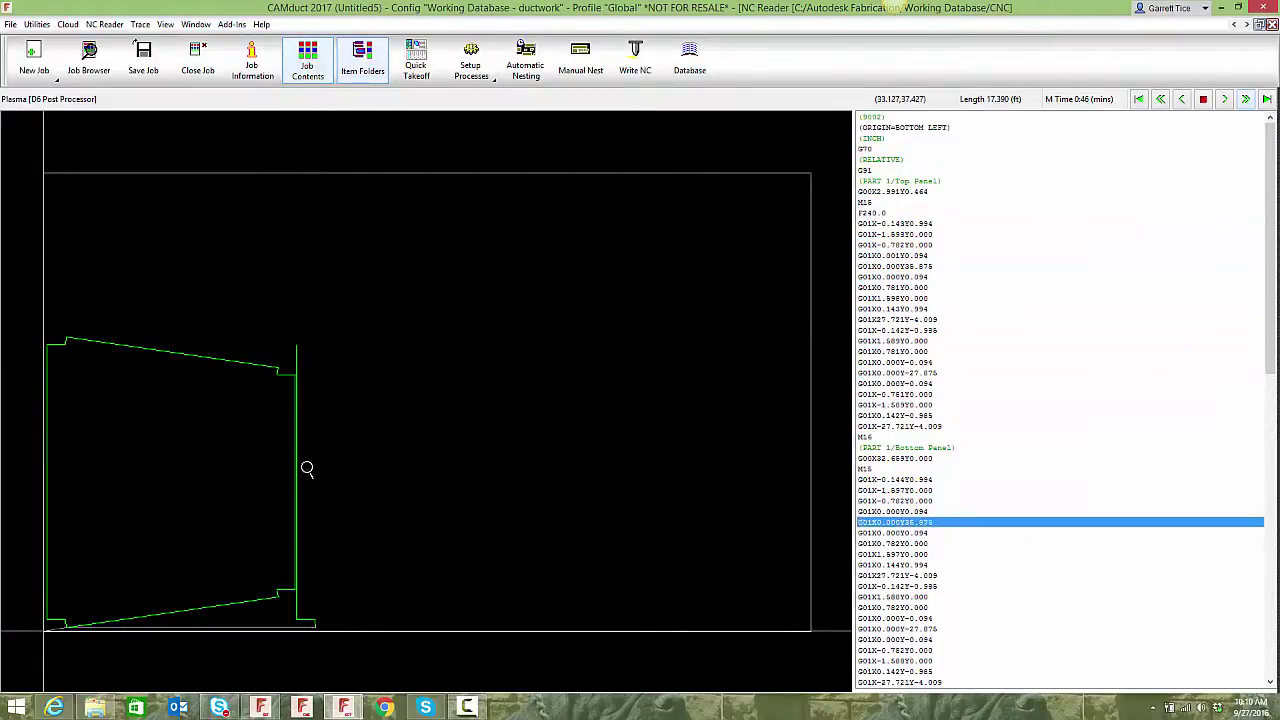
left_click(300, 478)
left_click(400, 414)
left_click(414, 537)
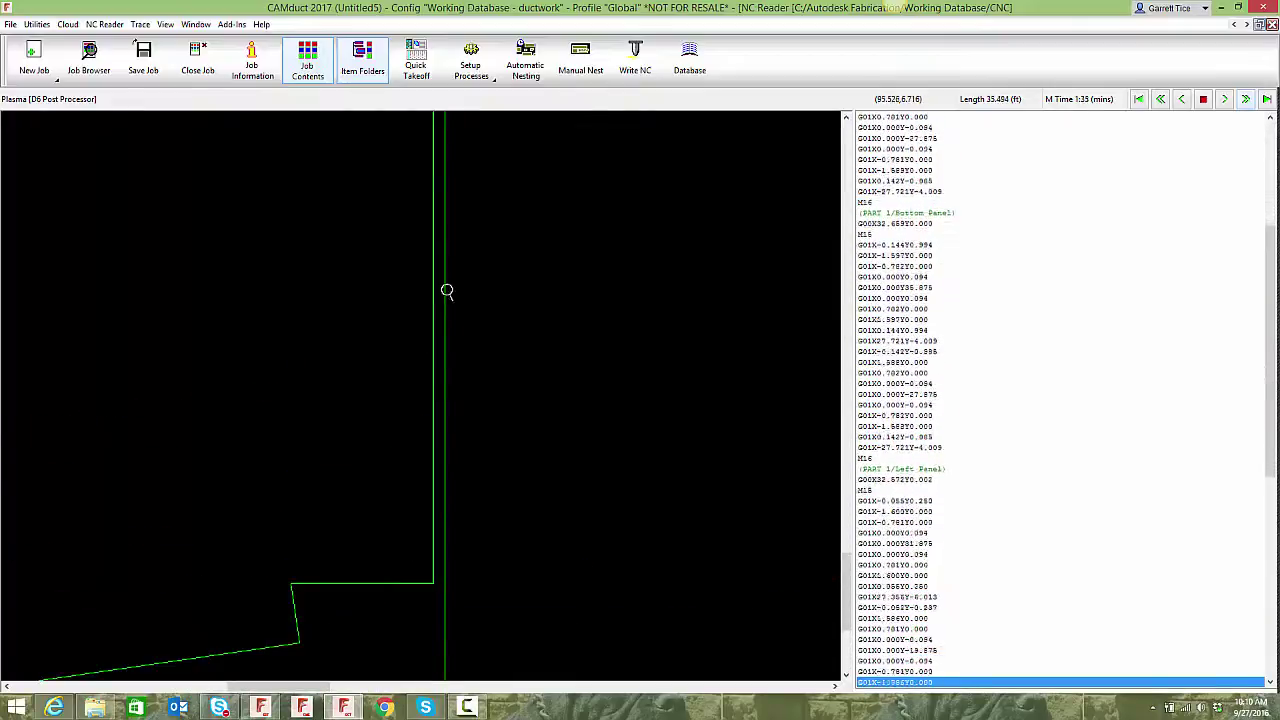
key("Escape")
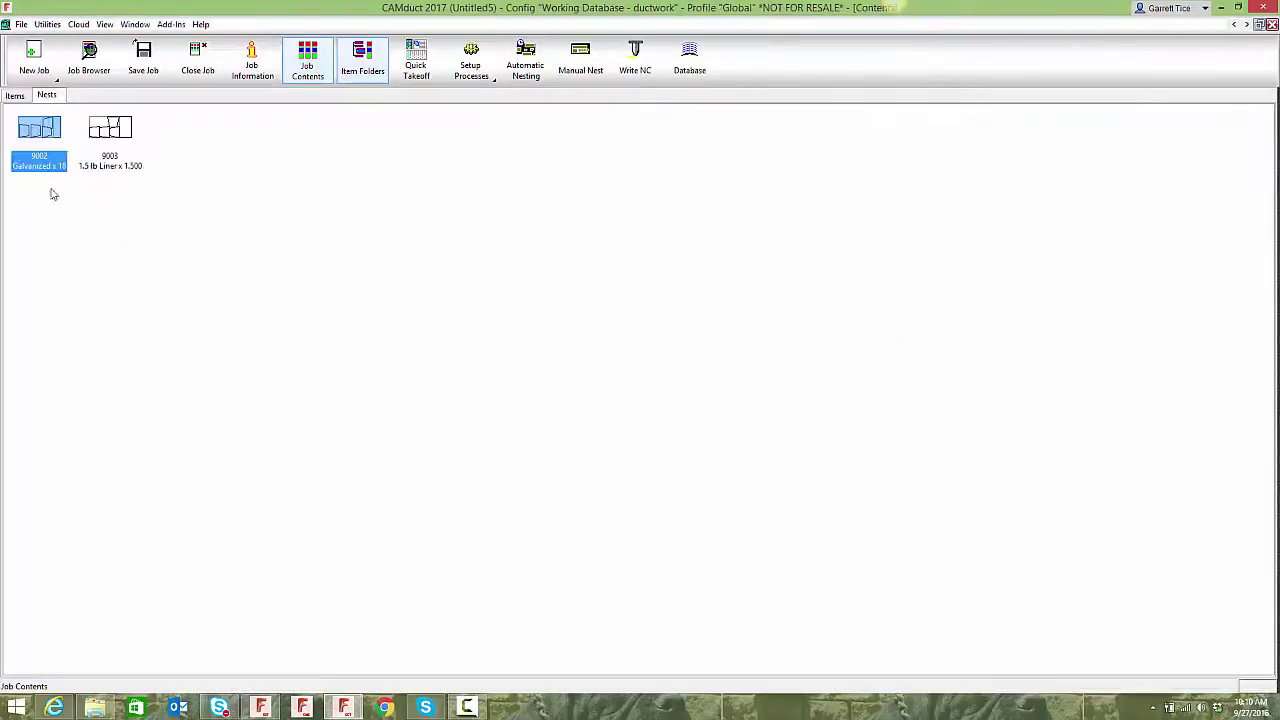
View the 1.5 lb Liner nest's complete Water-Jet NC path, inspect the shared edges between panels closely, and close the reader.
left_click(116, 136)
right_click(116, 132)
mouse_move(166, 158)
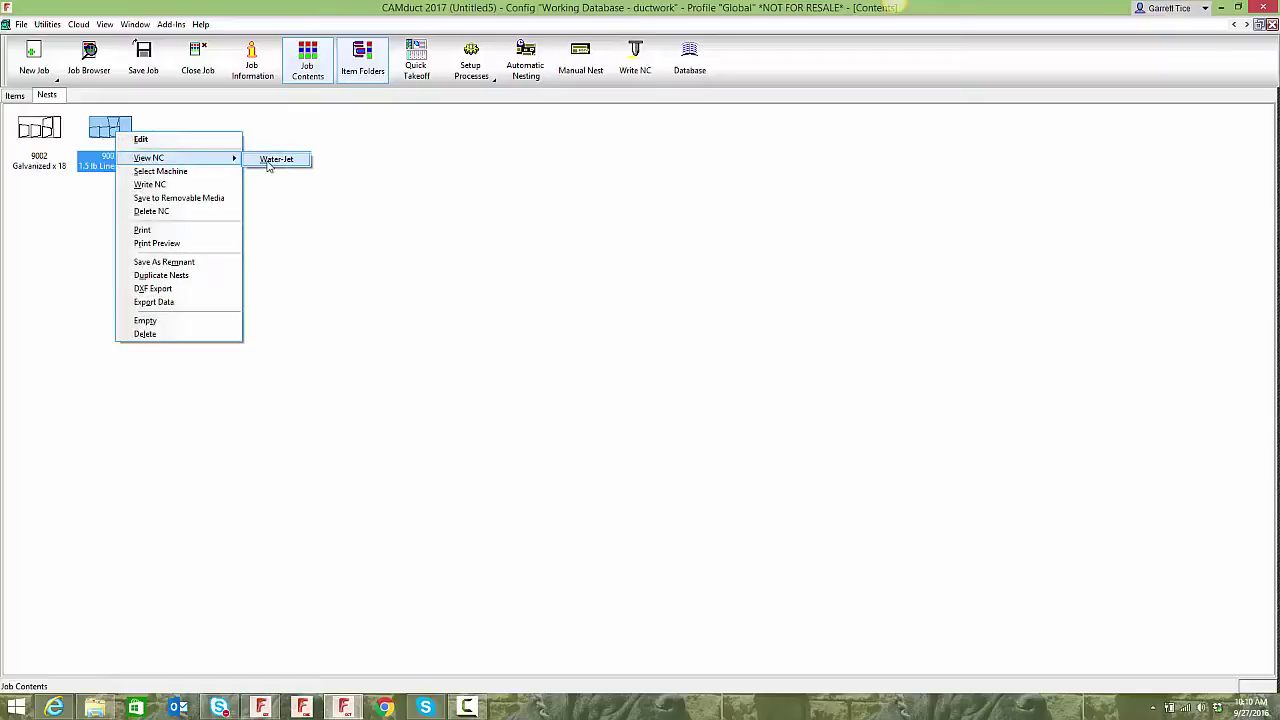
left_click(268, 161)
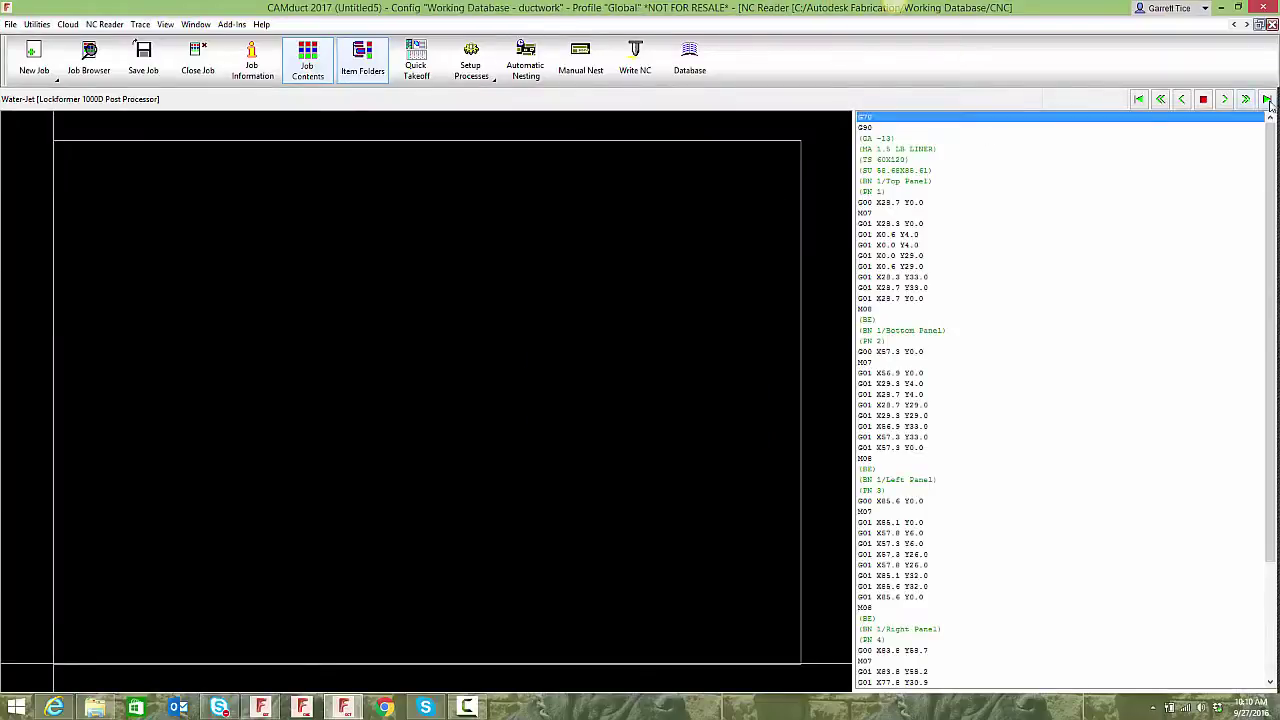
left_click(1267, 101)
left_click(306, 418)
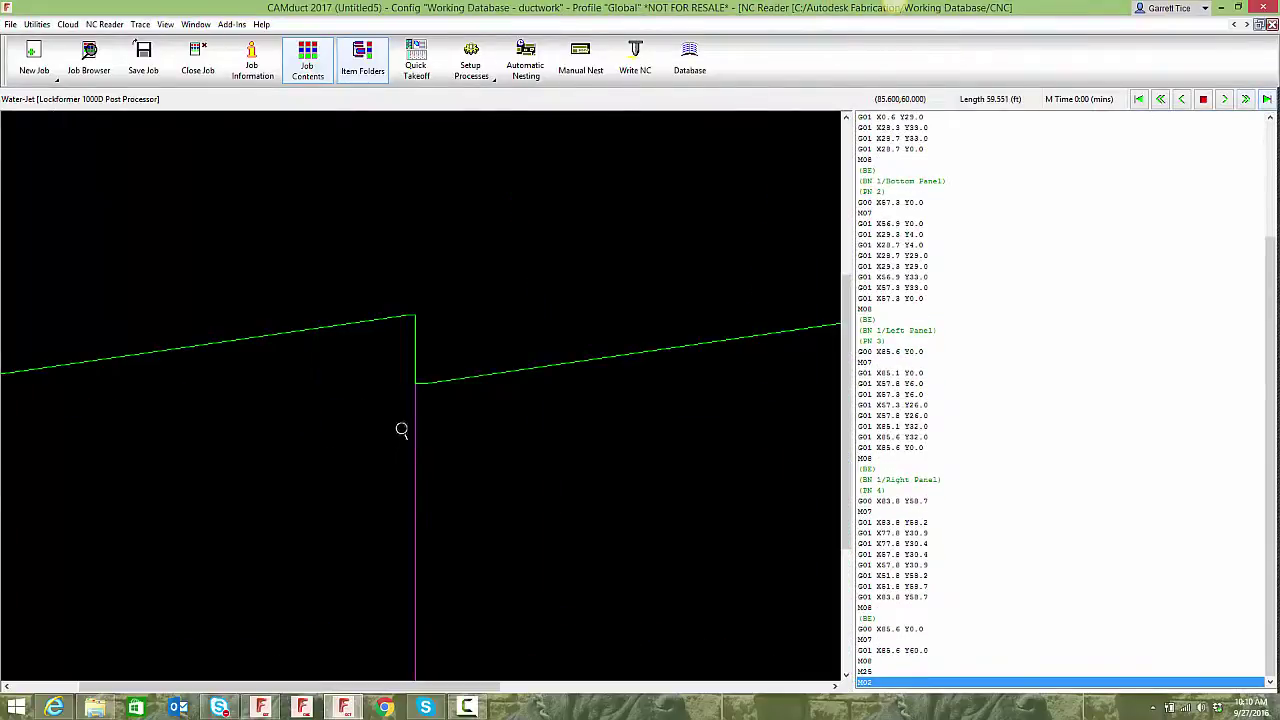
scroll(417, 388, "up", 3)
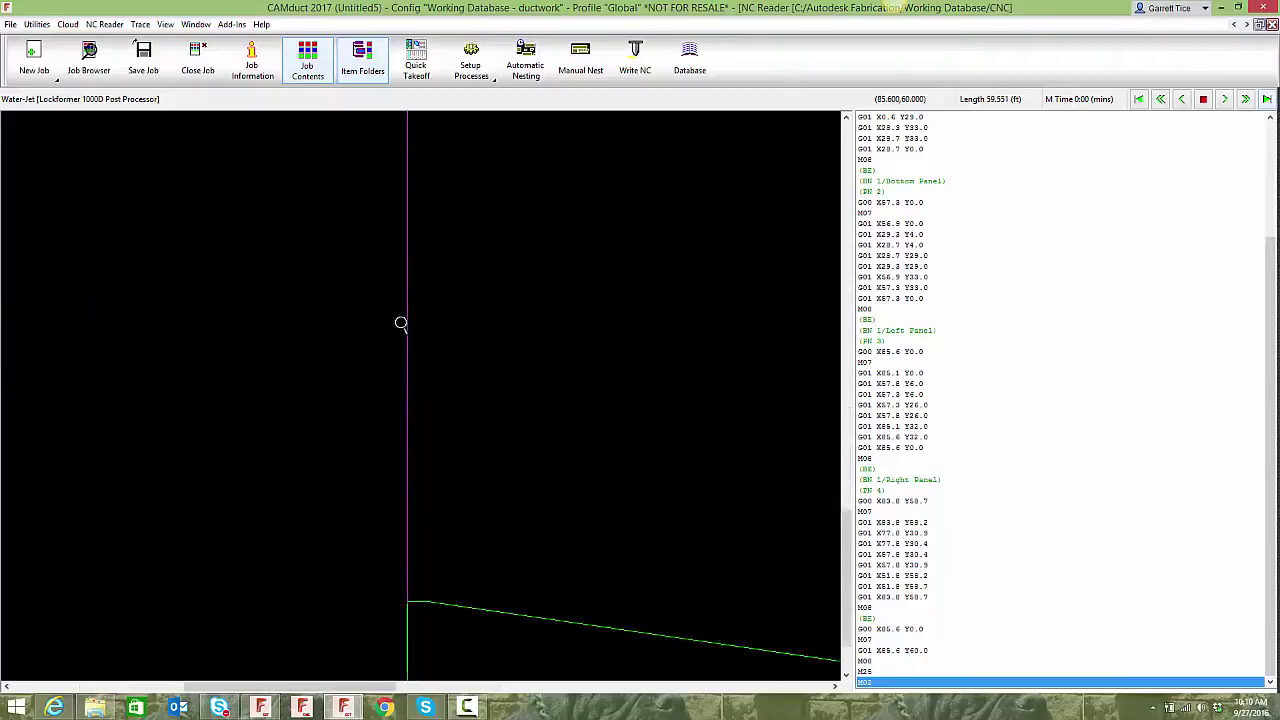
scroll(405, 335, "down", 1)
scroll(413, 512, "up", 6)
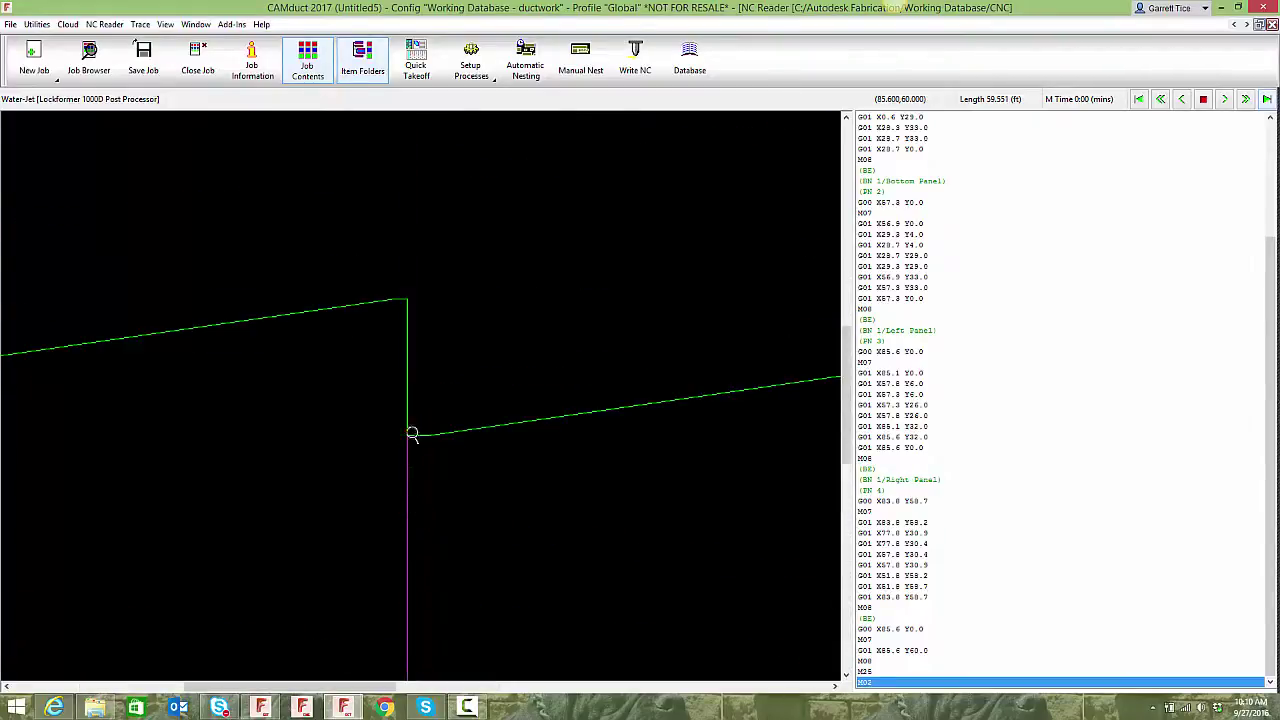
scroll(405, 400, "down", 5)
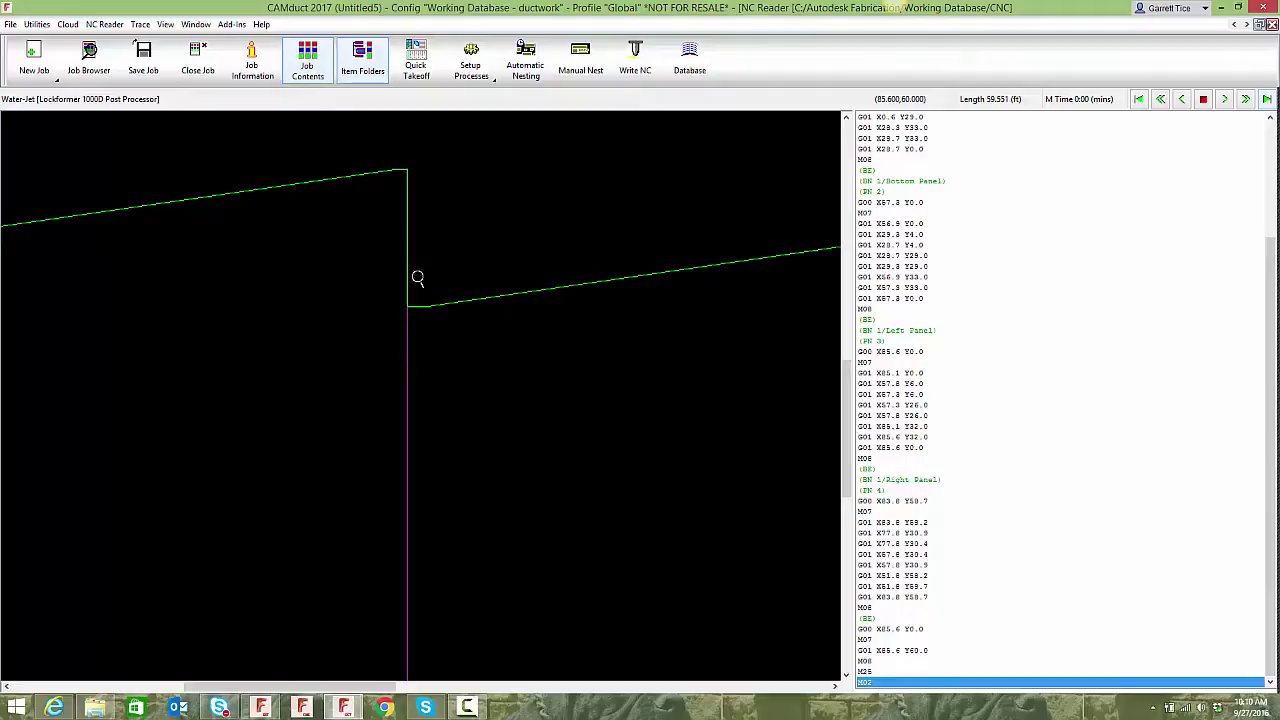
scroll(416, 300, "up", 2)
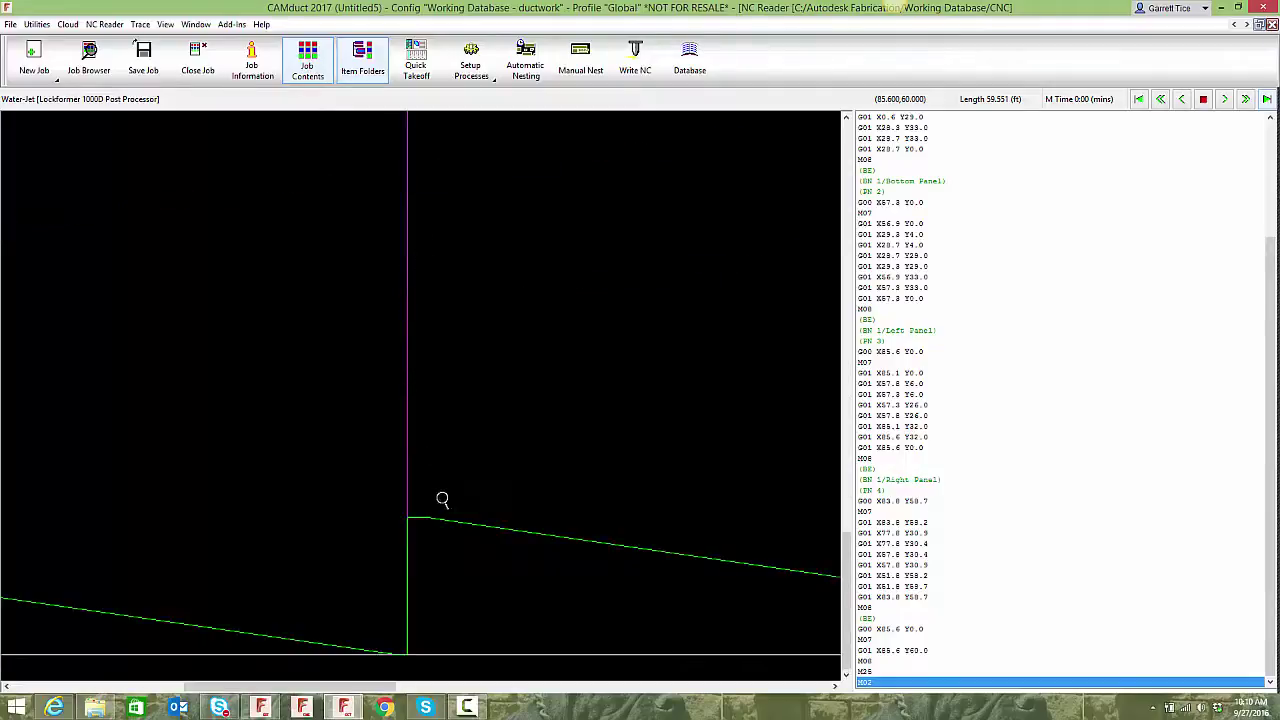
scroll(426, 436, "up", 1)
scroll(426, 436, "up", 2)
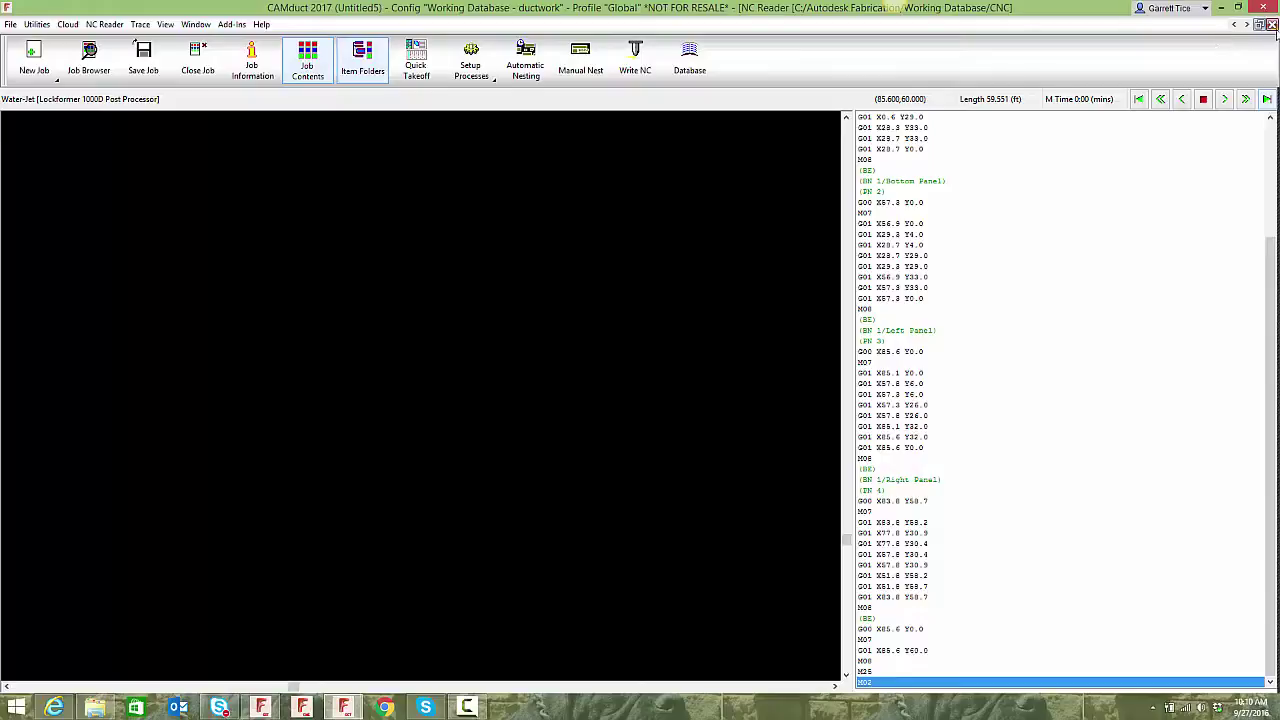
left_click(1271, 24)
left_click(203, 254)
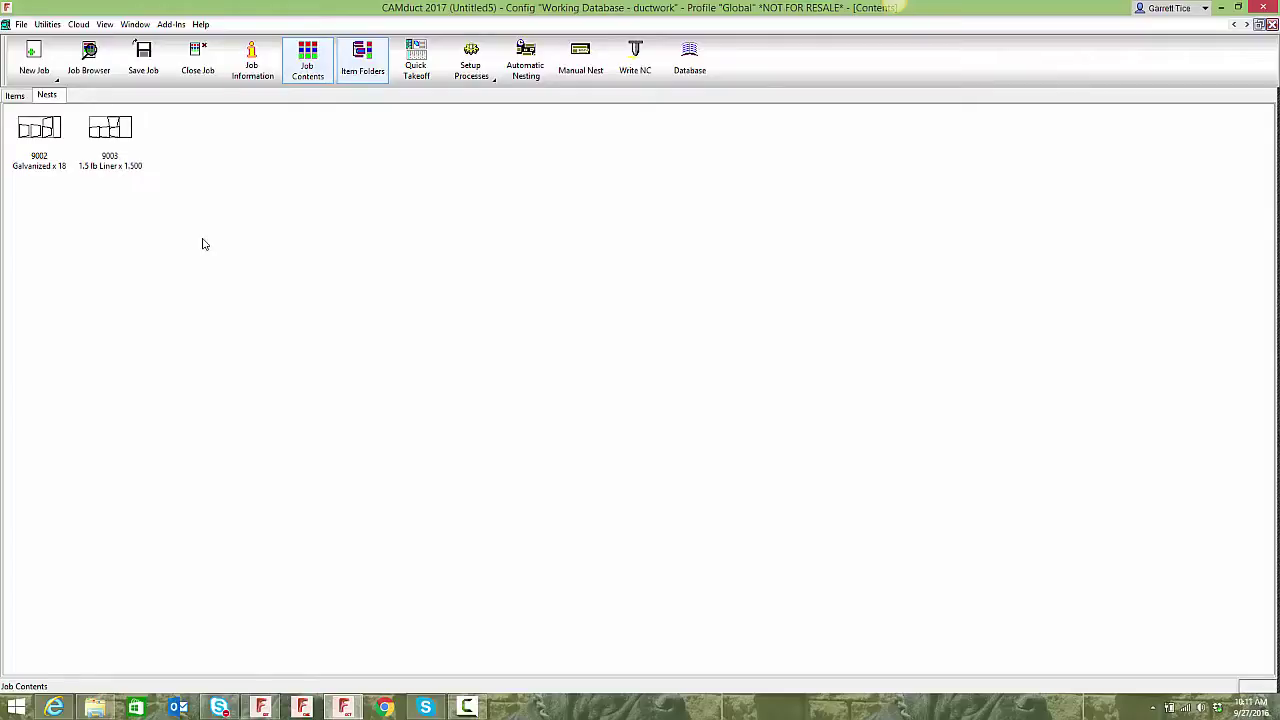
Delete the 1.5 lb Liner nest and take its nested parts off the sheet.
left_click_drag(197, 234, 126, 127)
key("Delete")
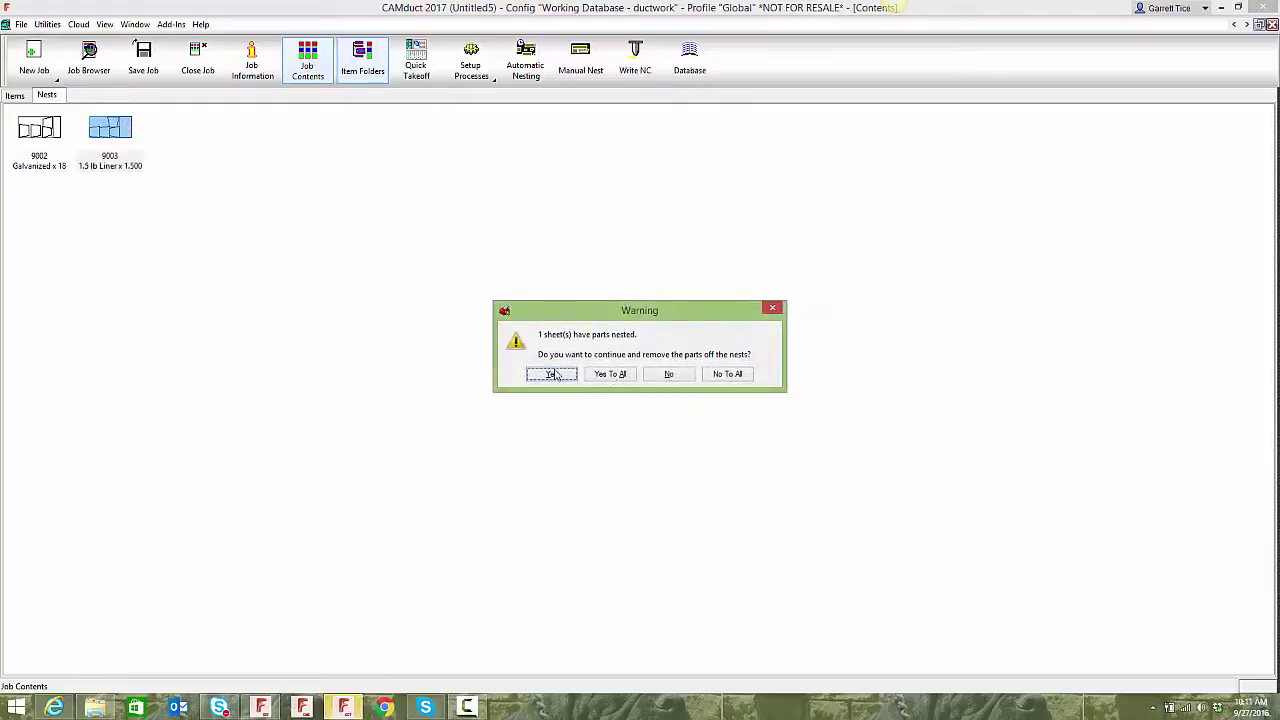
left_click(612, 375)
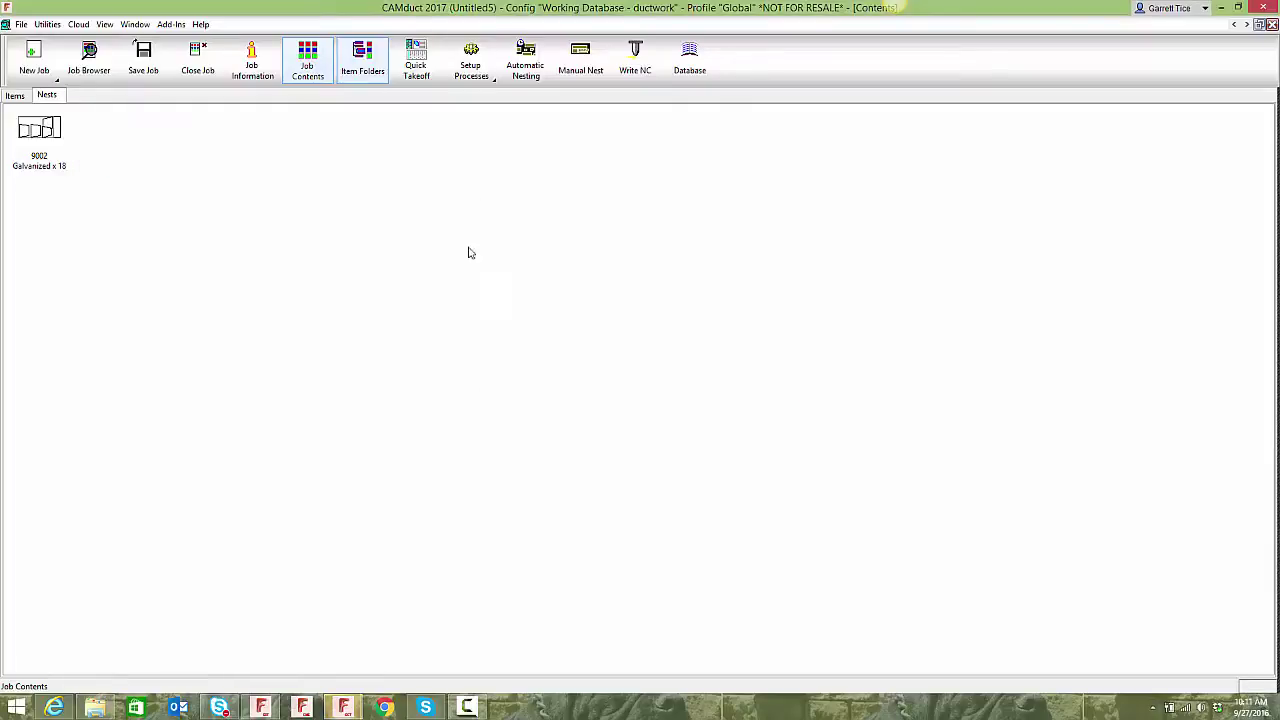
Review the nesting machine preference of the CAM - 3.Nest Liner Only process, run it, and dismiss the completion report.
left_click(489, 77)
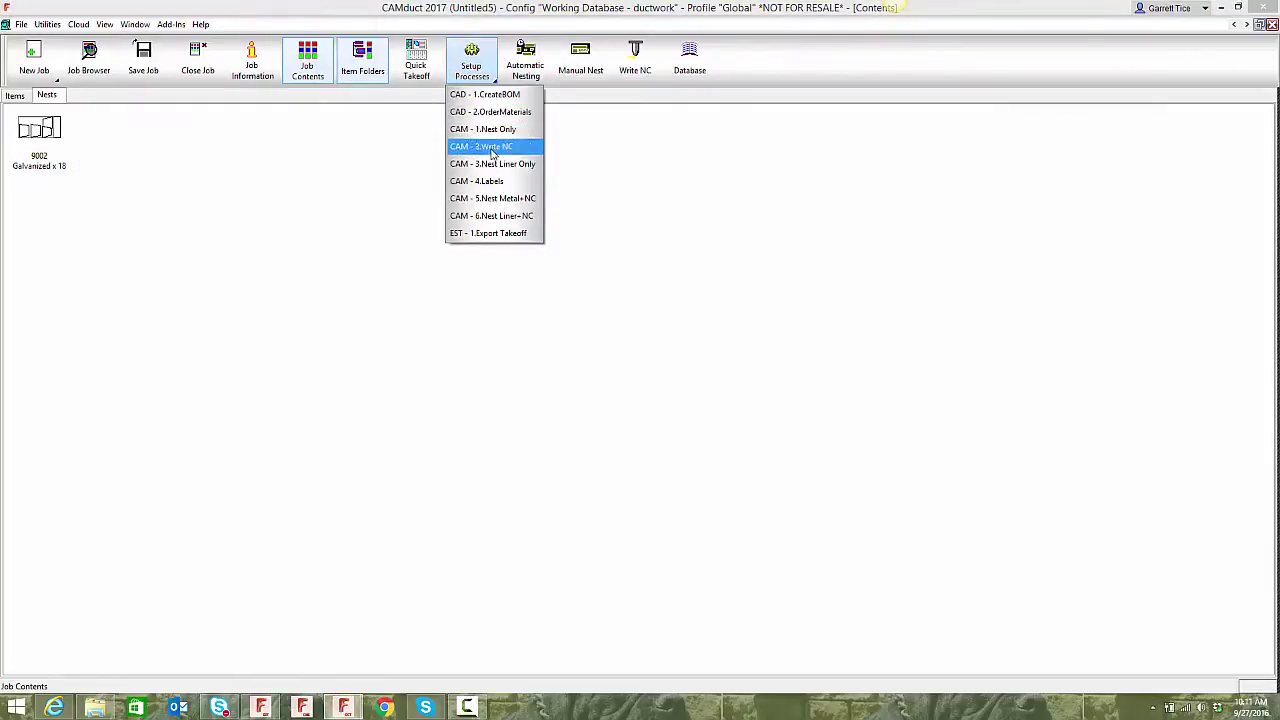
left_click(467, 69)
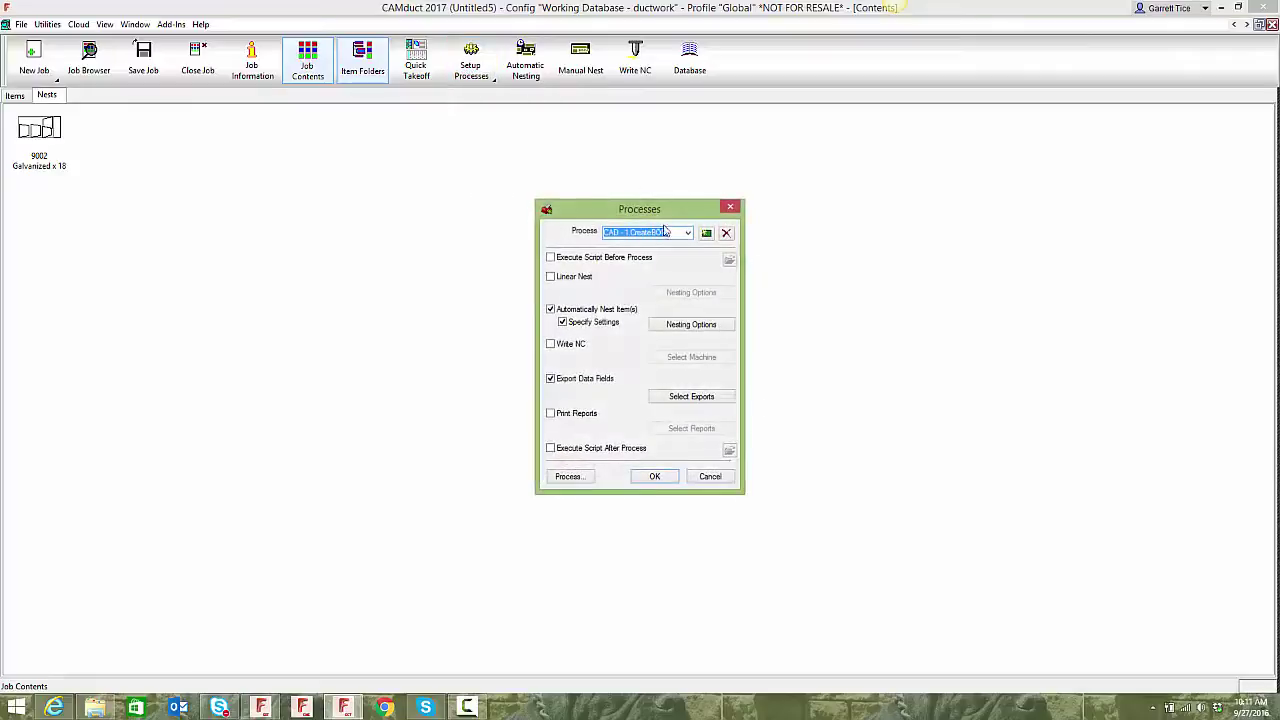
left_click(688, 232)
left_click(668, 280)
left_click(688, 327)
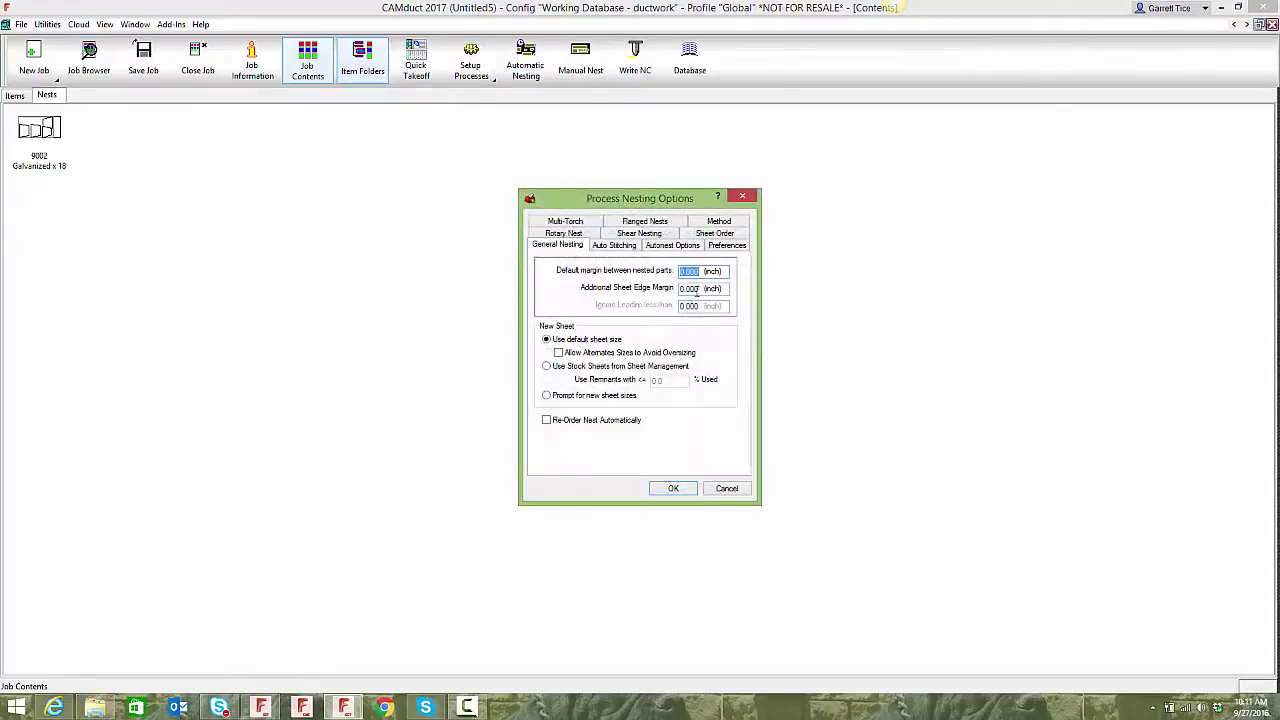
left_click(726, 245)
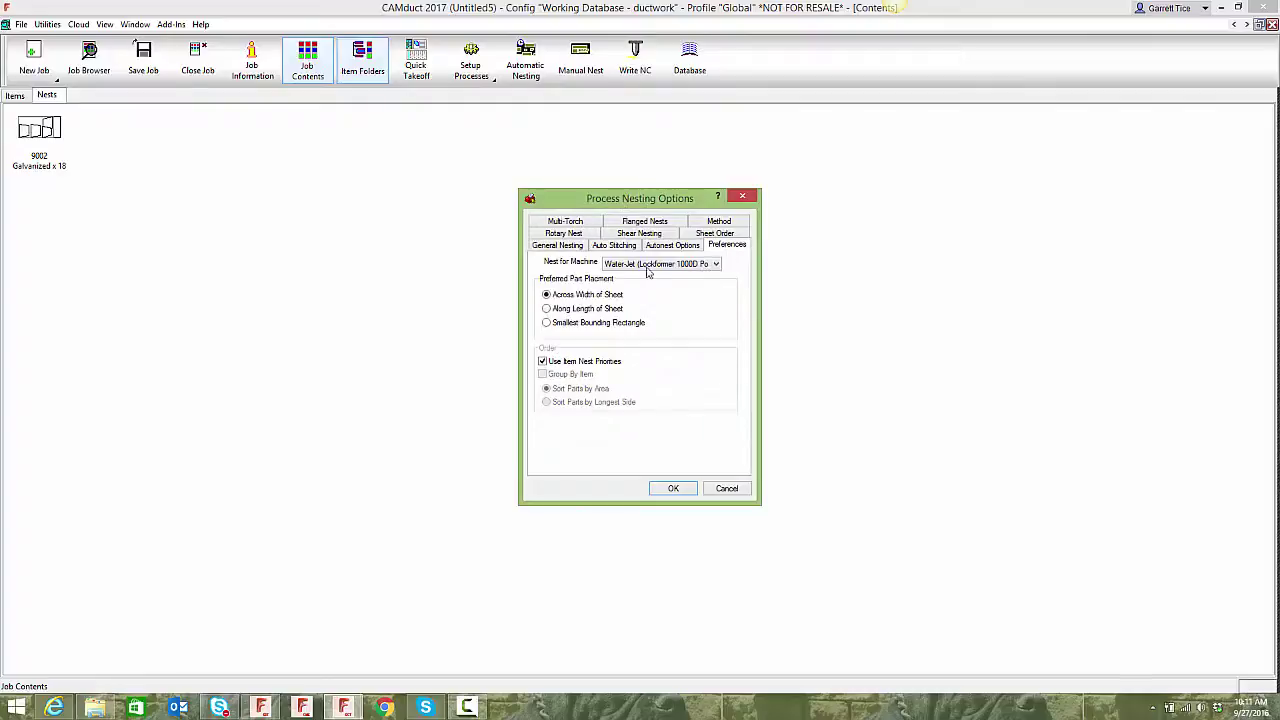
left_click(721, 222)
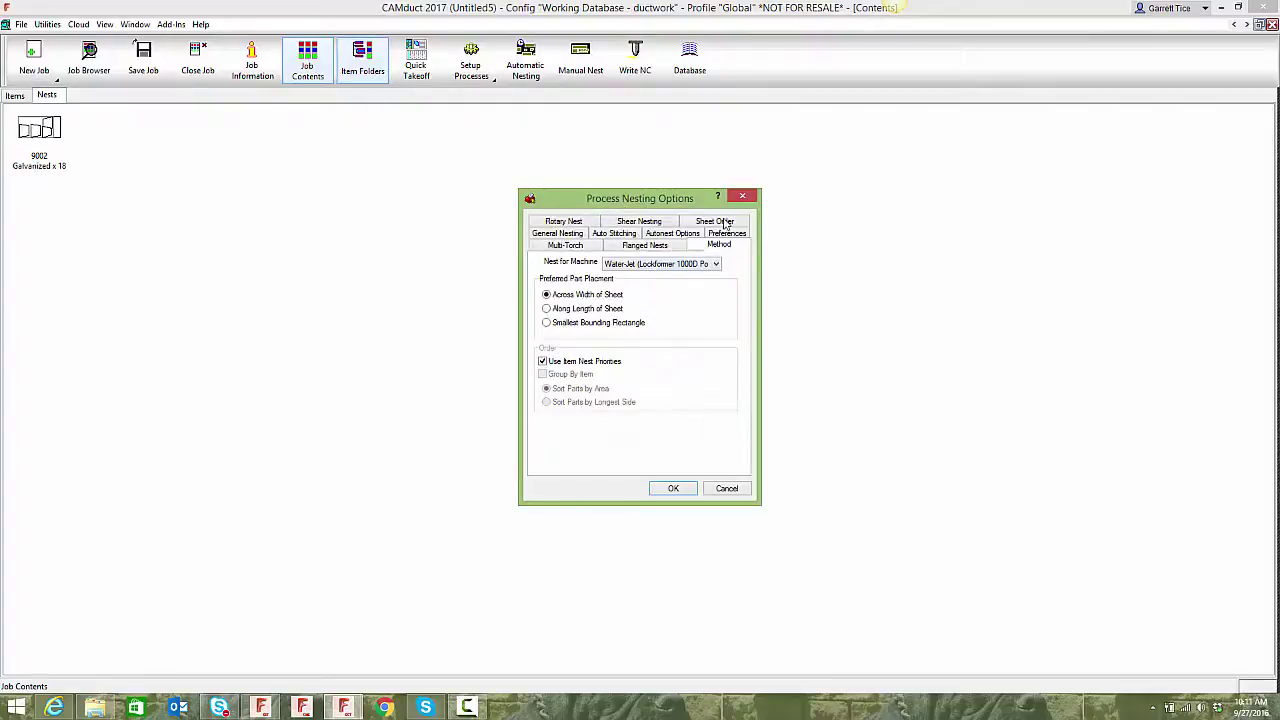
left_click(675, 490)
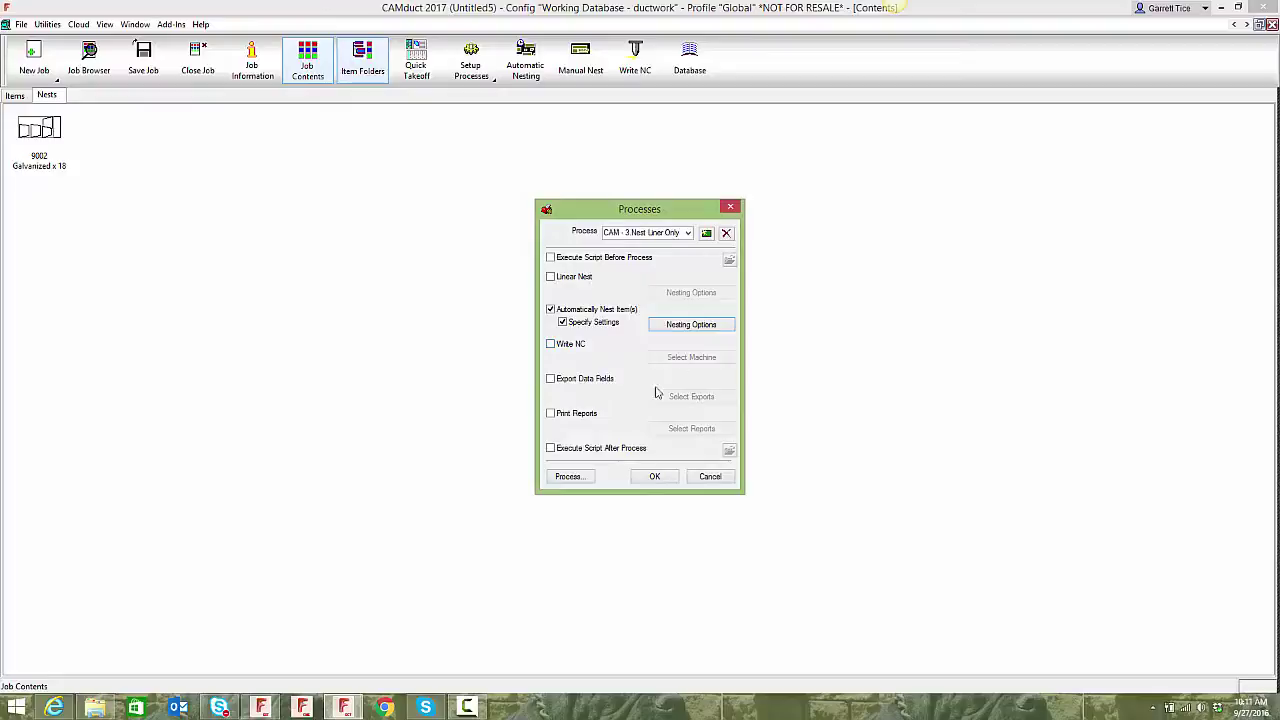
left_click(585, 479)
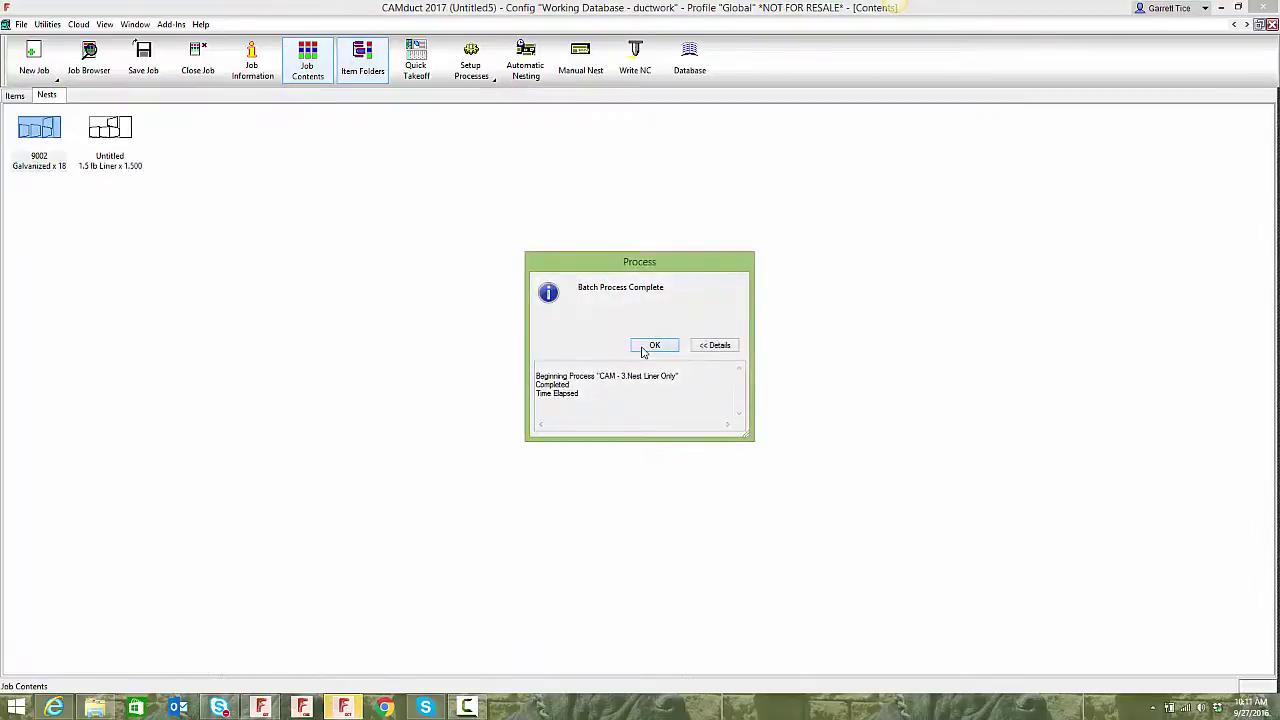
left_click(654, 345)
left_click(104, 136)
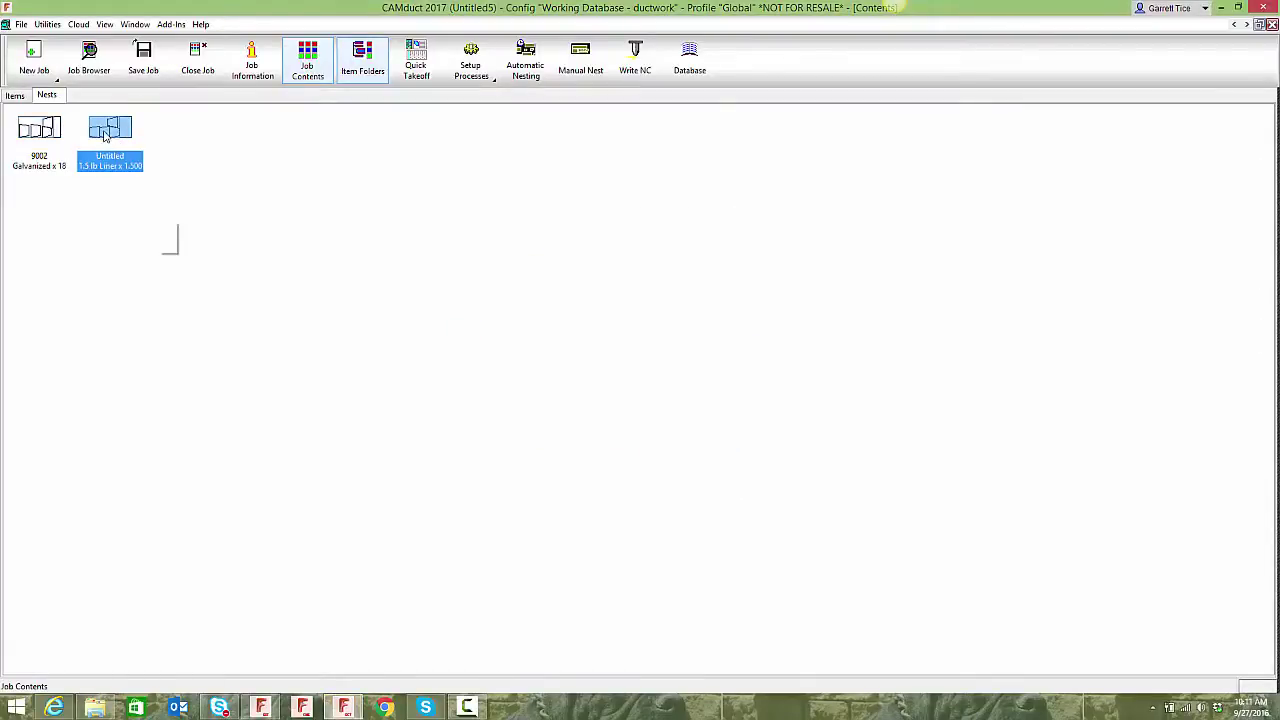
right_click(104, 136)
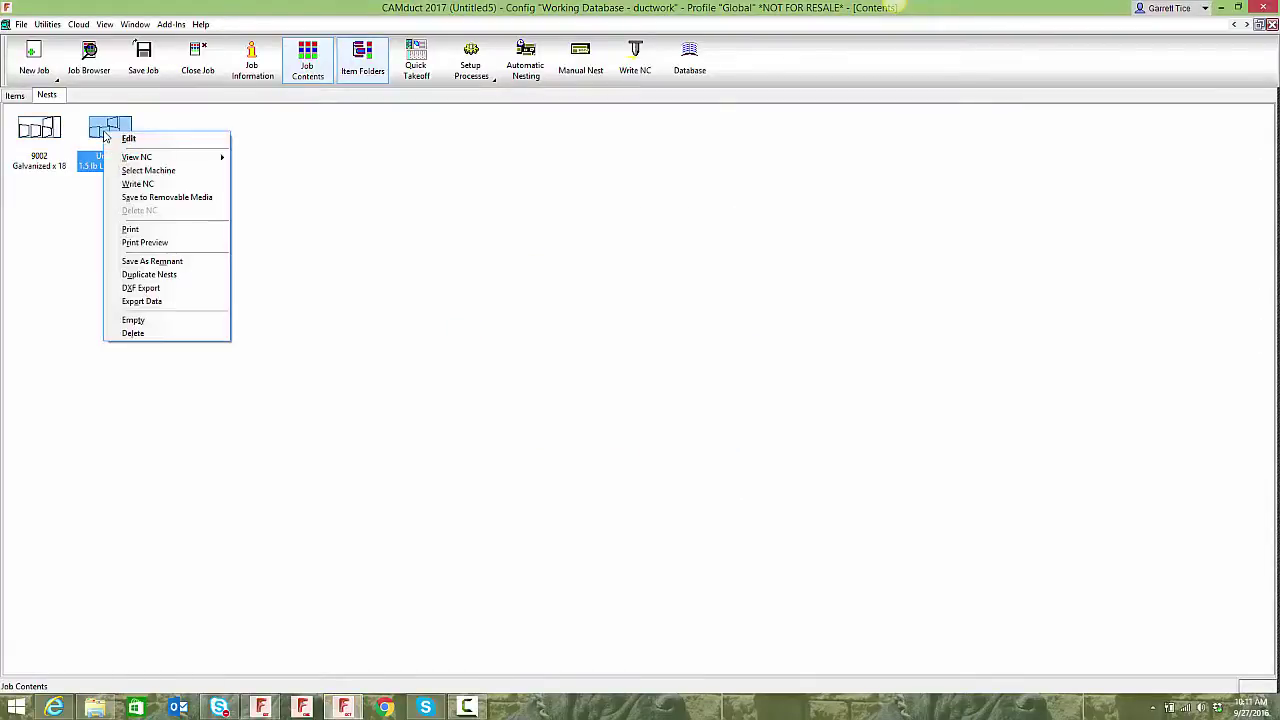
left_click(137, 185)
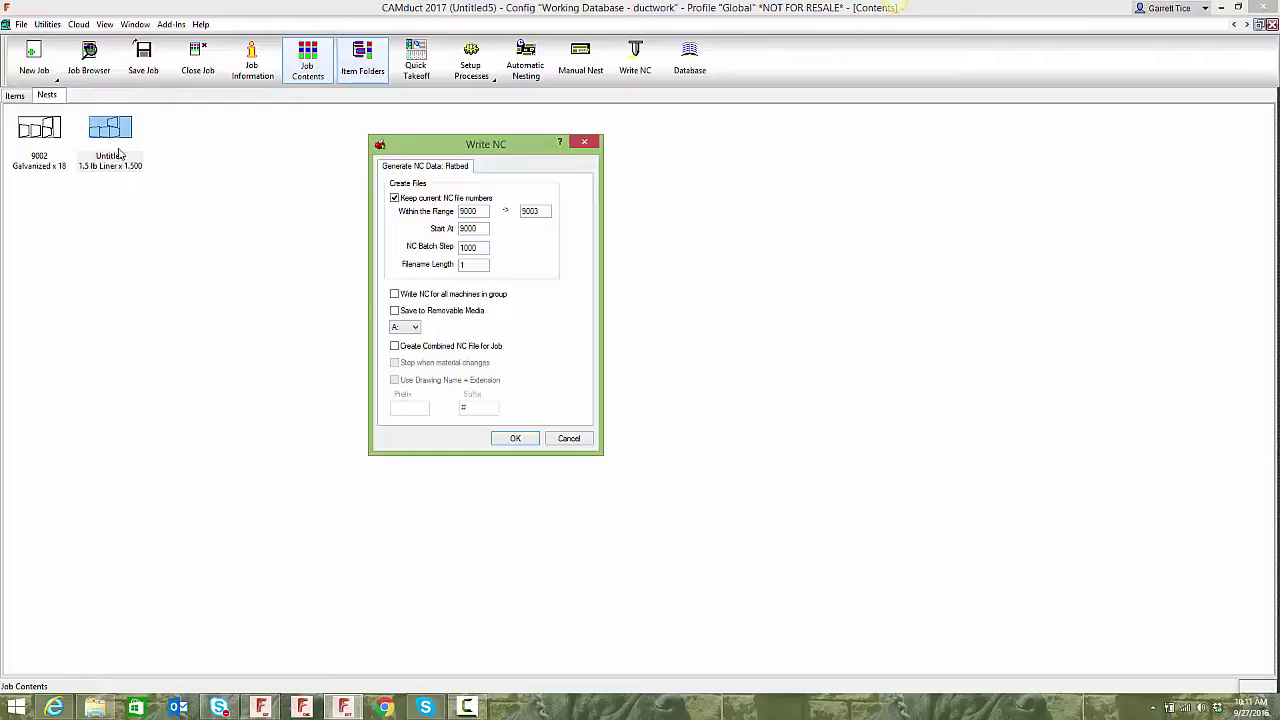
left_click(567, 438)
Apply the Water-Jet machining options to the new 1.5 lb Liner nest with Common Line Cut turned off.
right_click(118, 131)
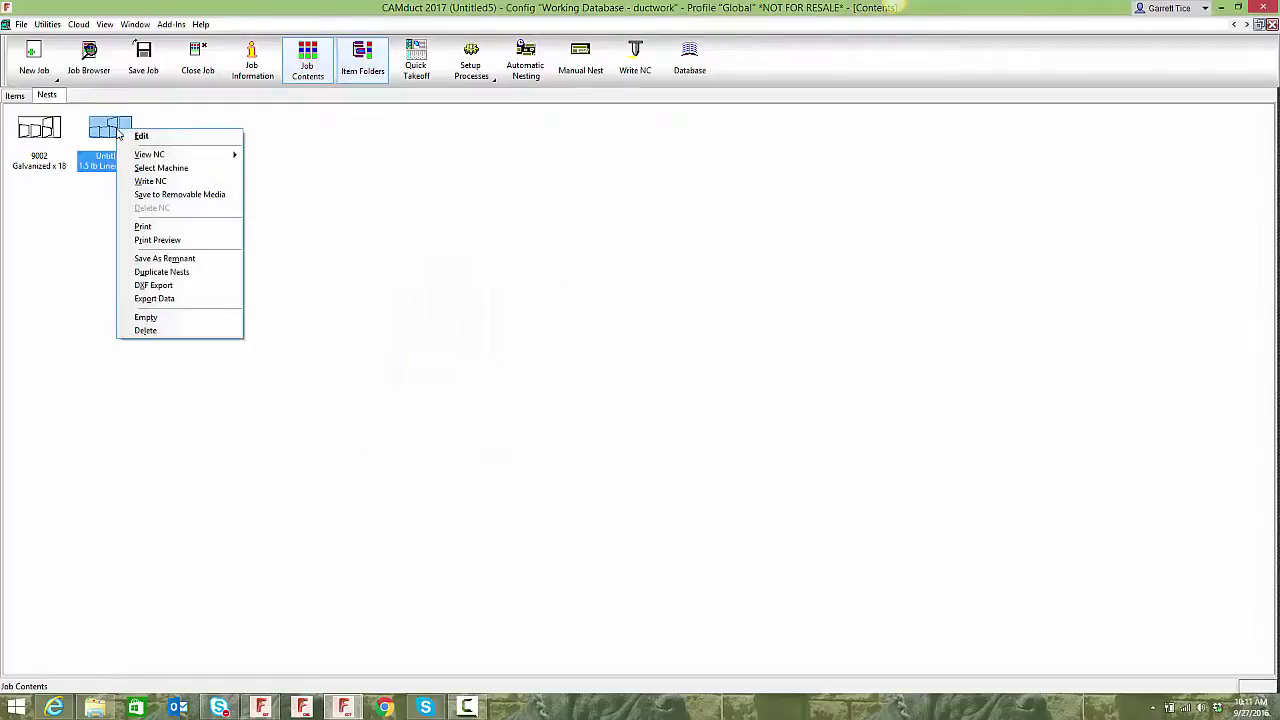
left_click(160, 167)
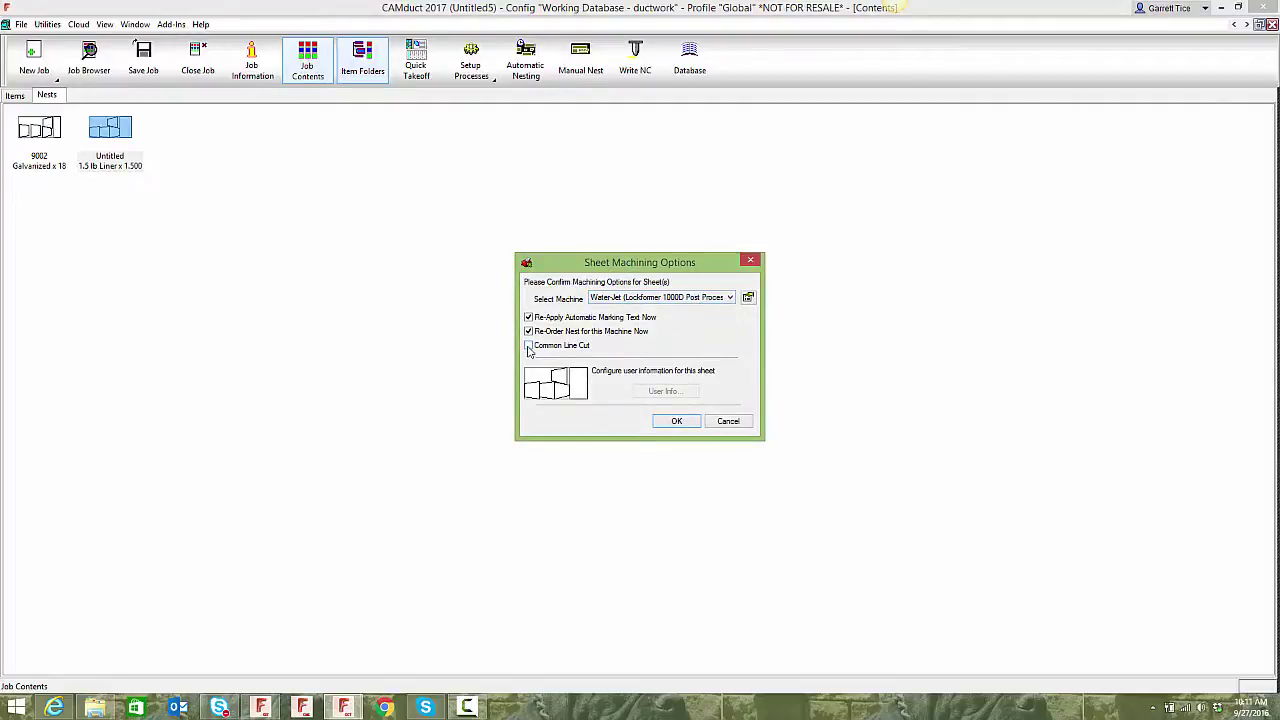
left_click(677, 421)
Write the NC file for the 1.5 lb Liner nest, keeping the current number settings and skipping the job save.
right_click(127, 131)
left_click(163, 186)
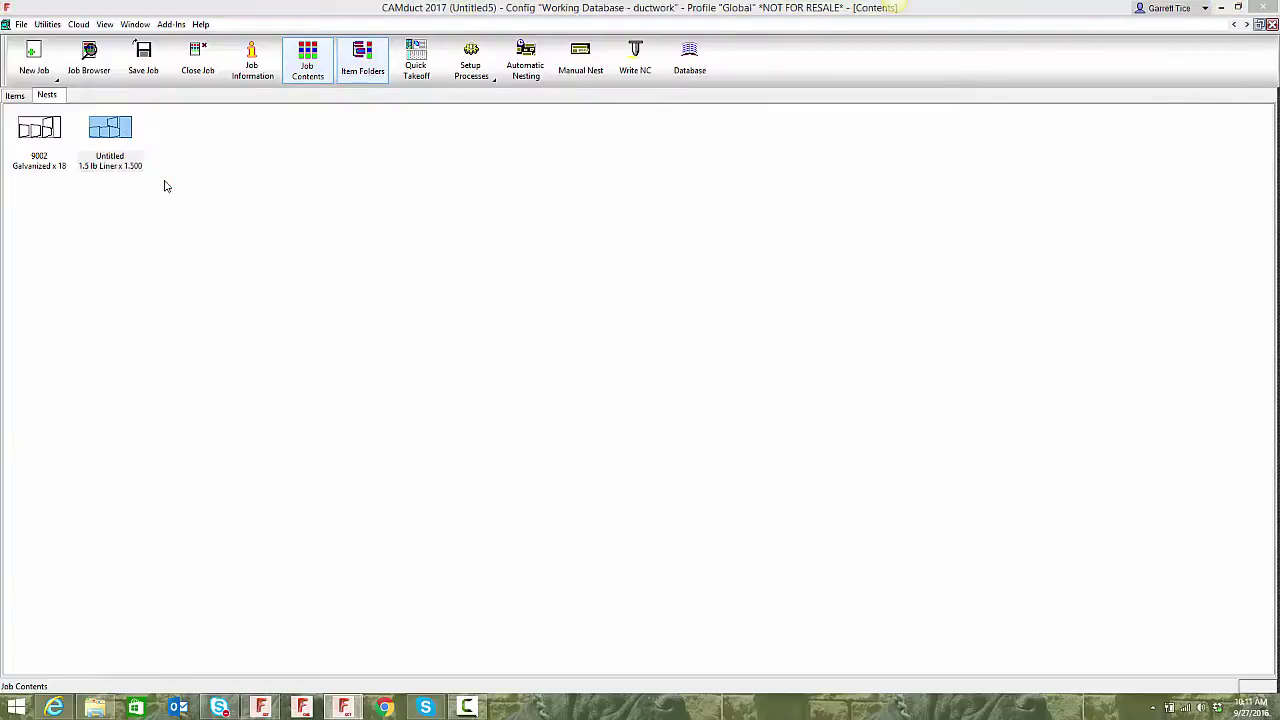
left_click(515, 438)
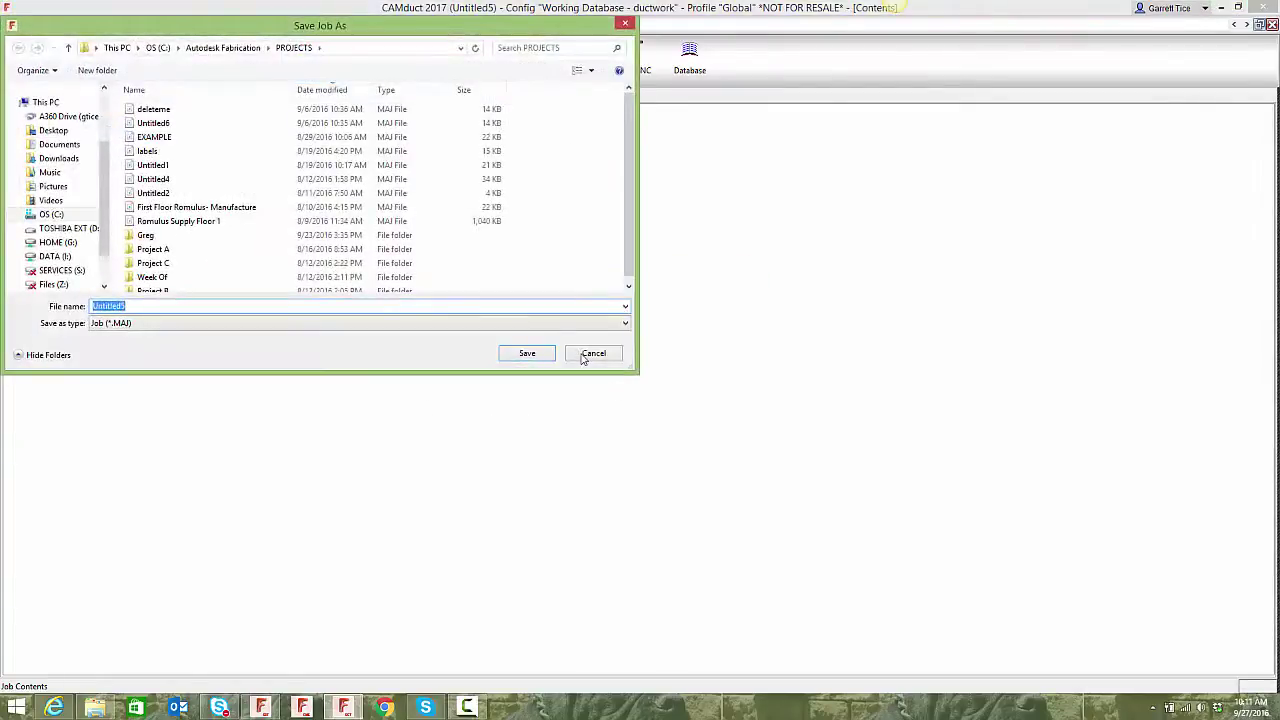
left_click(588, 353)
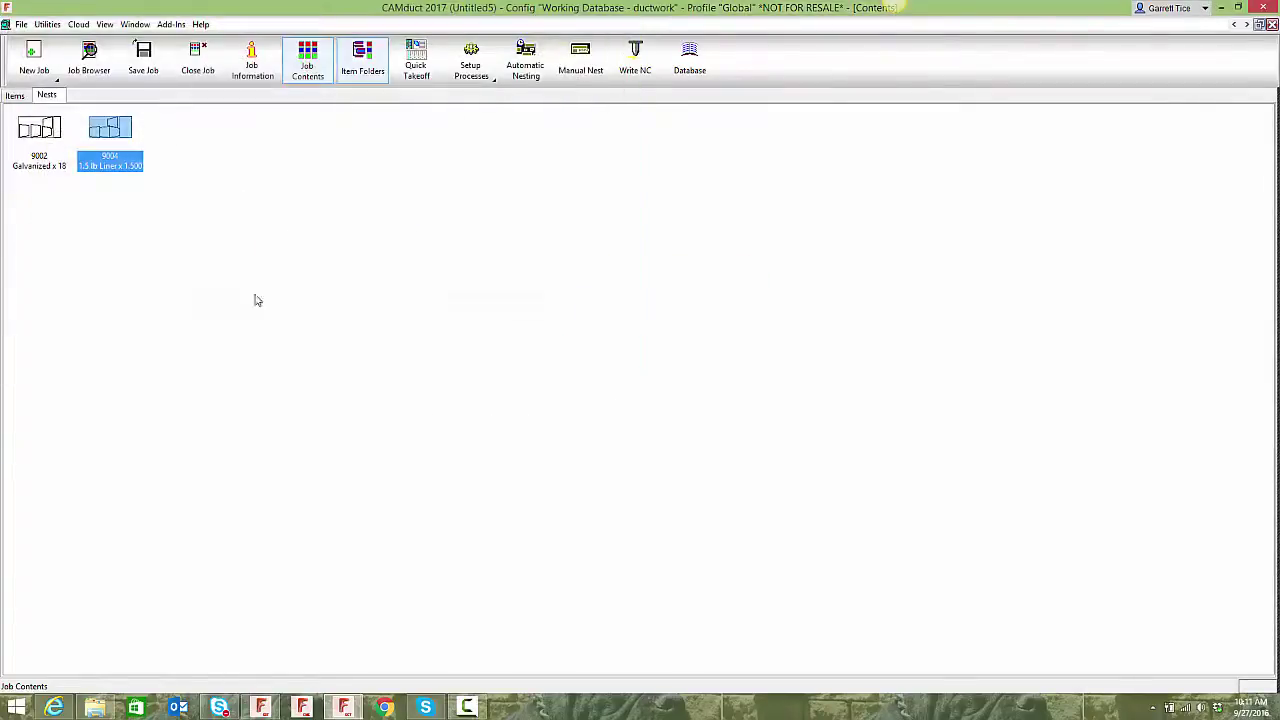
View the liner nest's complete Water-Jet NC path and inspect the shared vertical edges between adjacent panels closely.
right_click(110, 138)
mouse_move(206, 163)
left_click(245, 162)
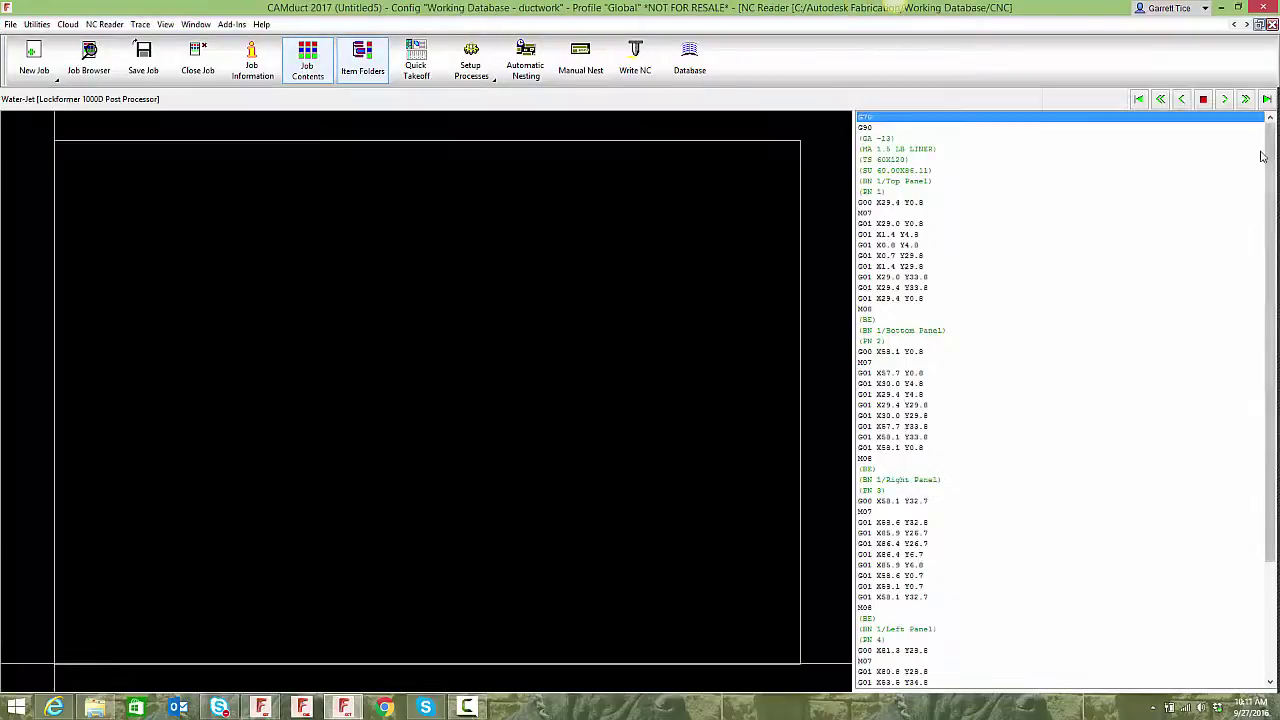
left_click(1266, 99)
scroll(310, 430, "up", 3)
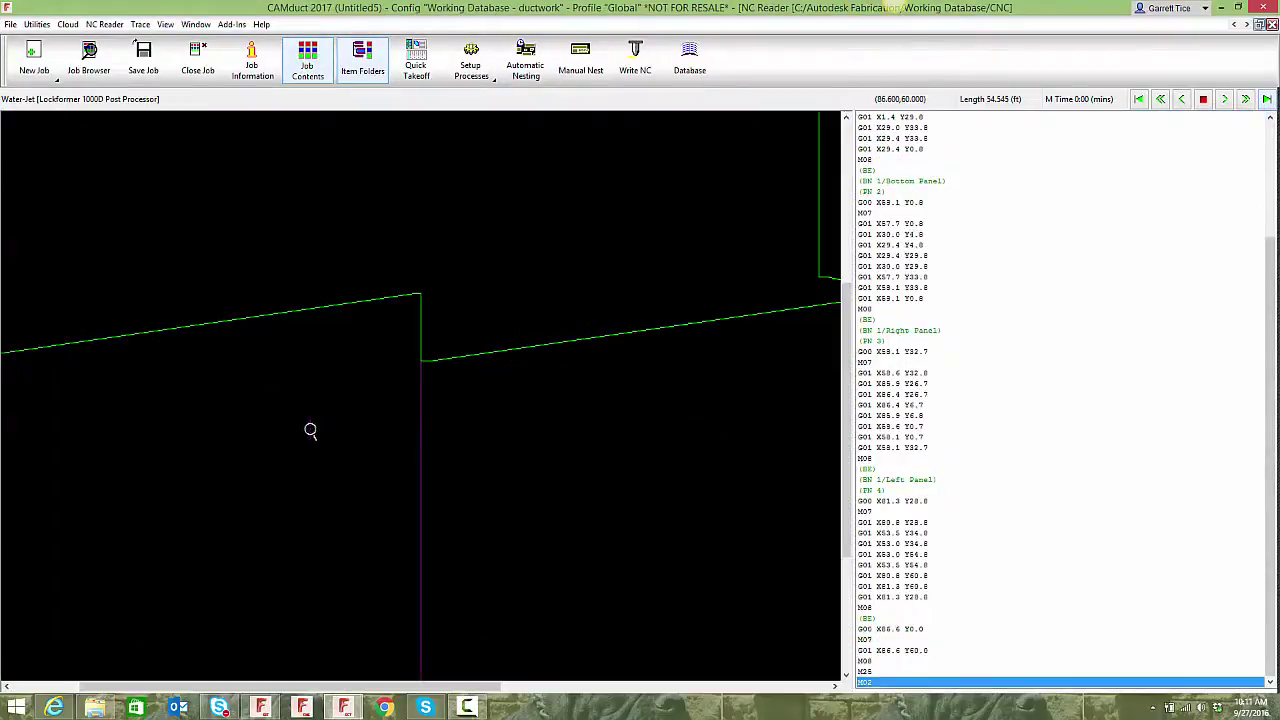
scroll(417, 400, "up", 3)
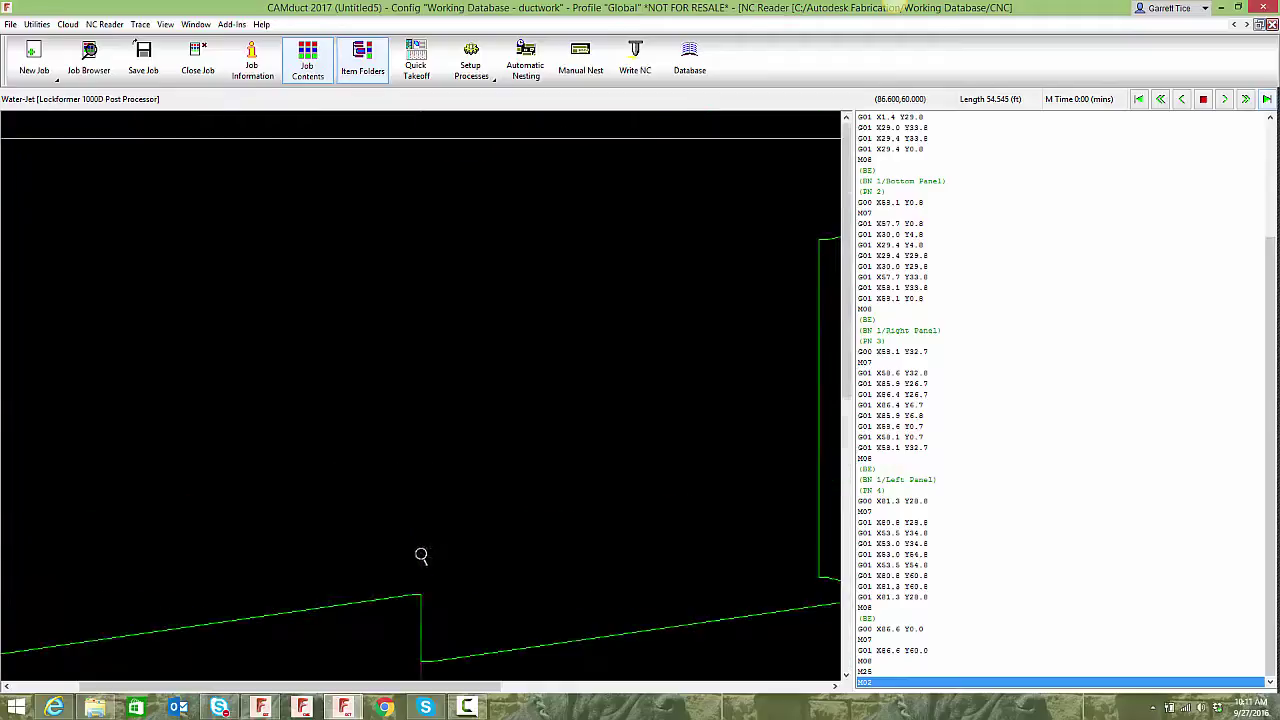
scroll(421, 556, "down", 3)
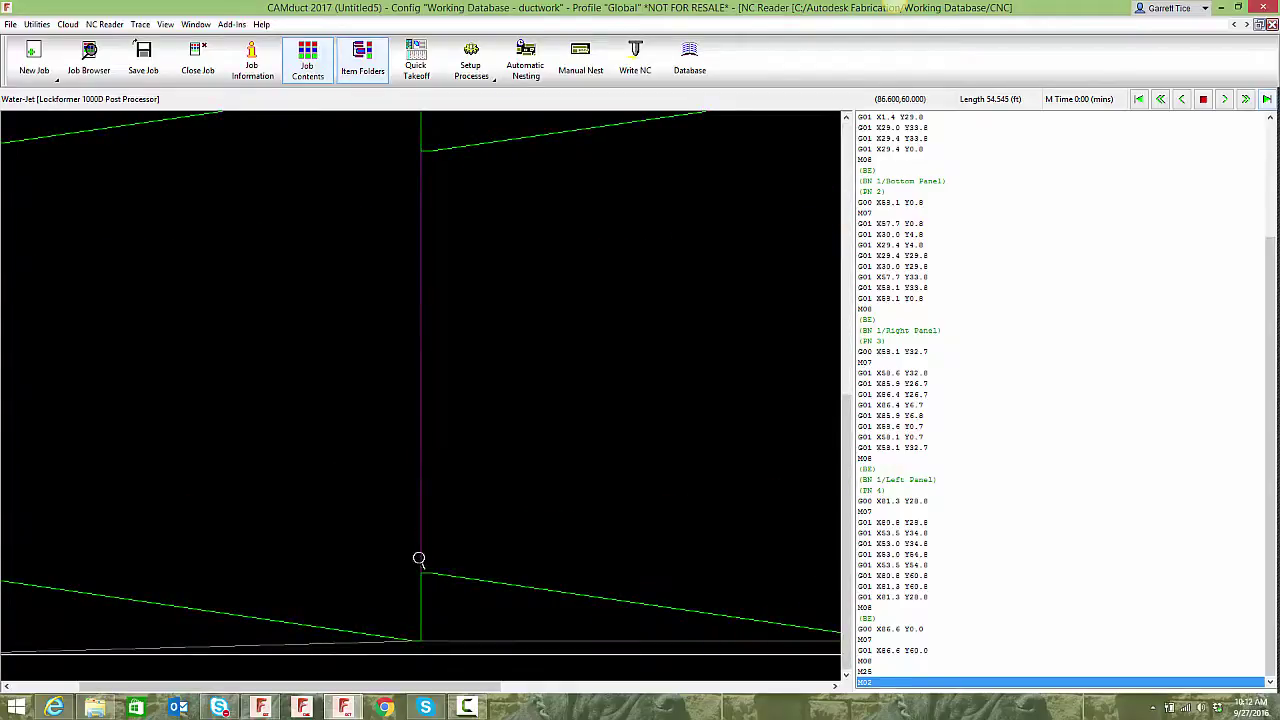
scroll(420, 225, "down", 3)
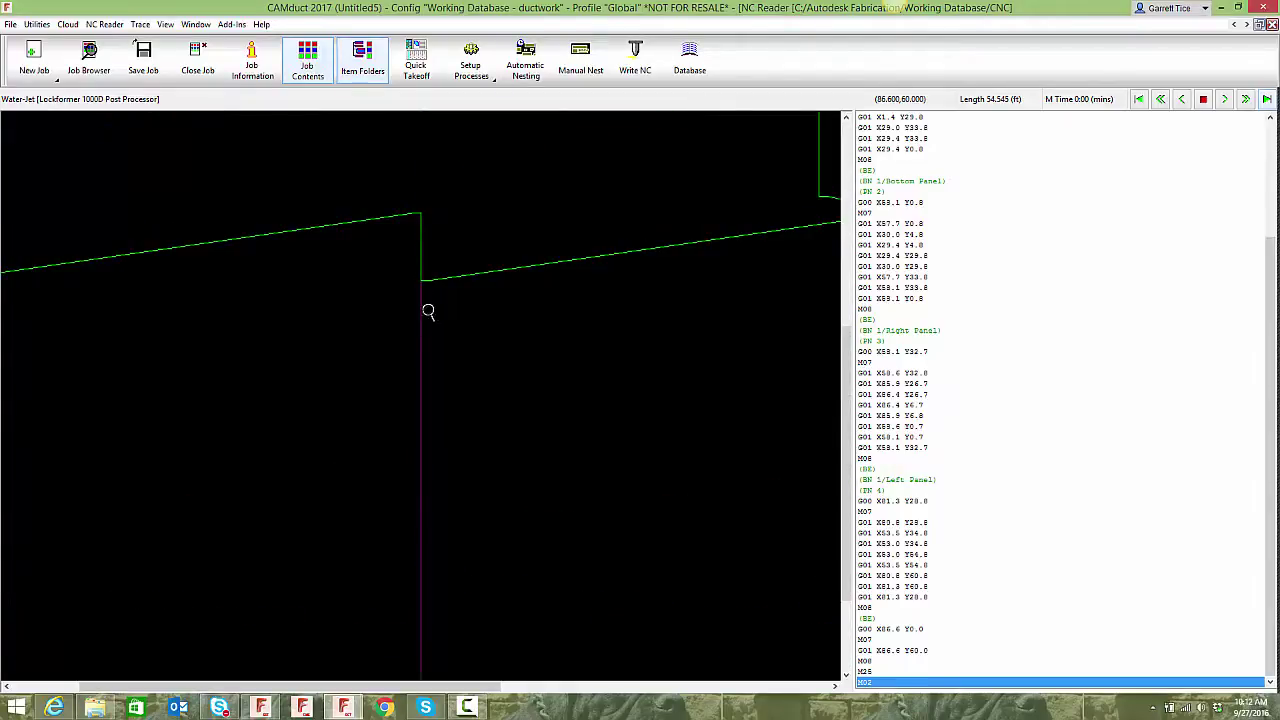
Replay the liner nest's Water-Jet cutting path from the start to check how shared edges are cut, and close the reader.
left_click(1138, 98)
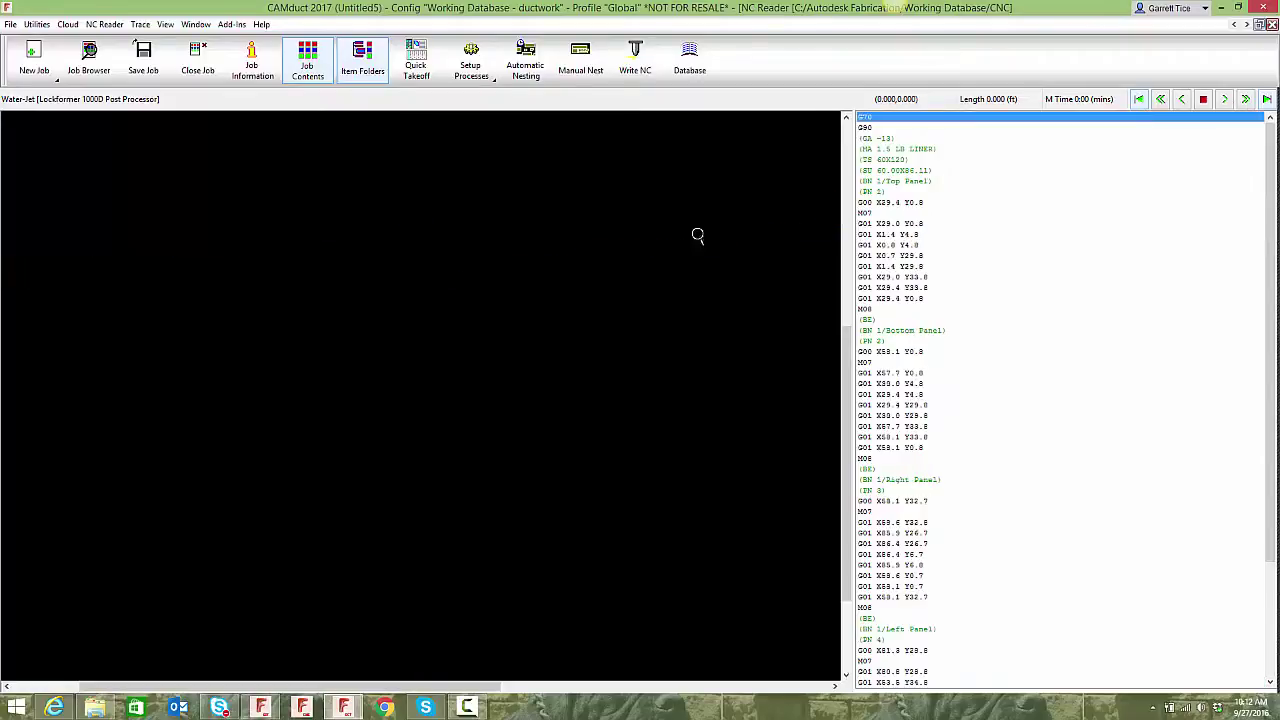
left_click(1266, 100)
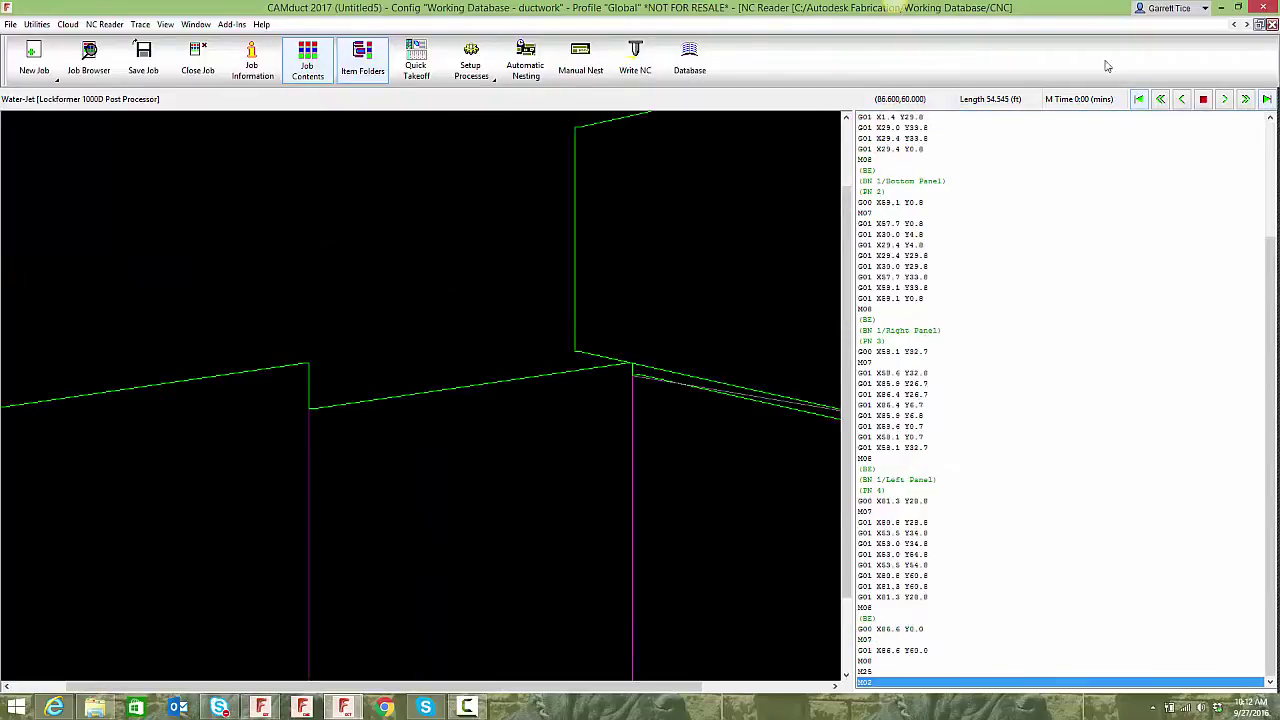
left_click(1140, 102)
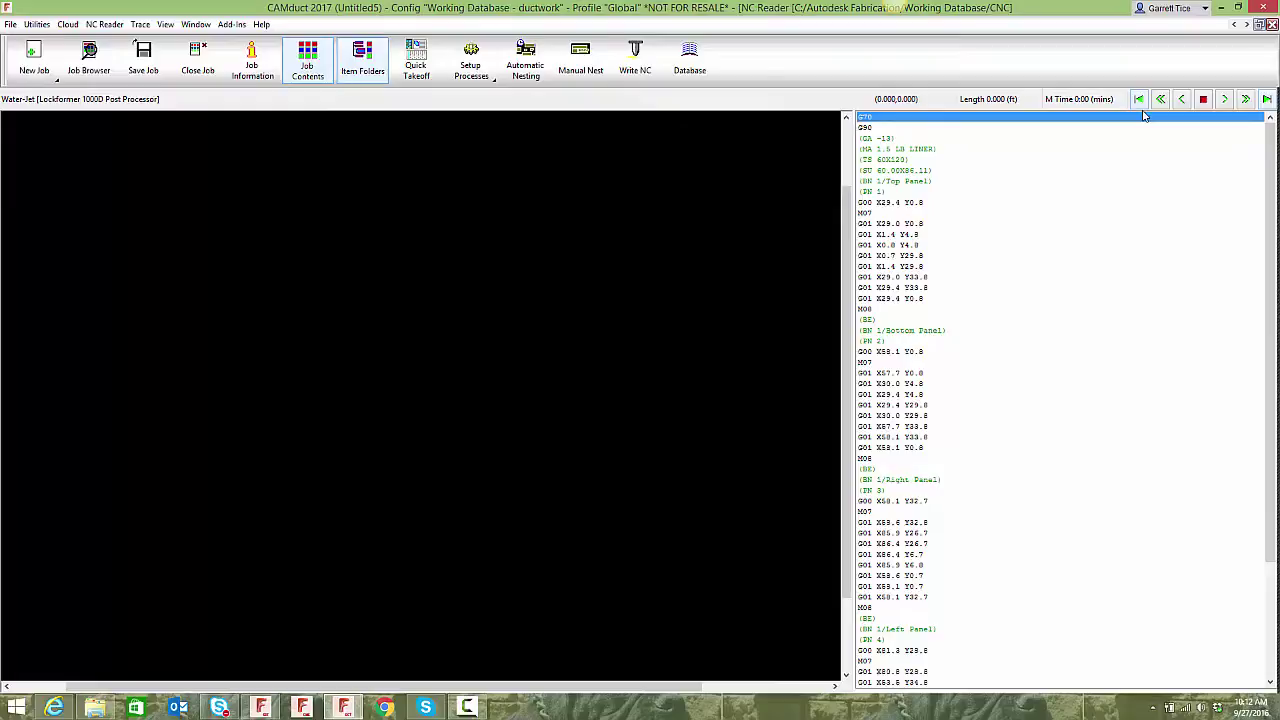
left_click(1245, 99)
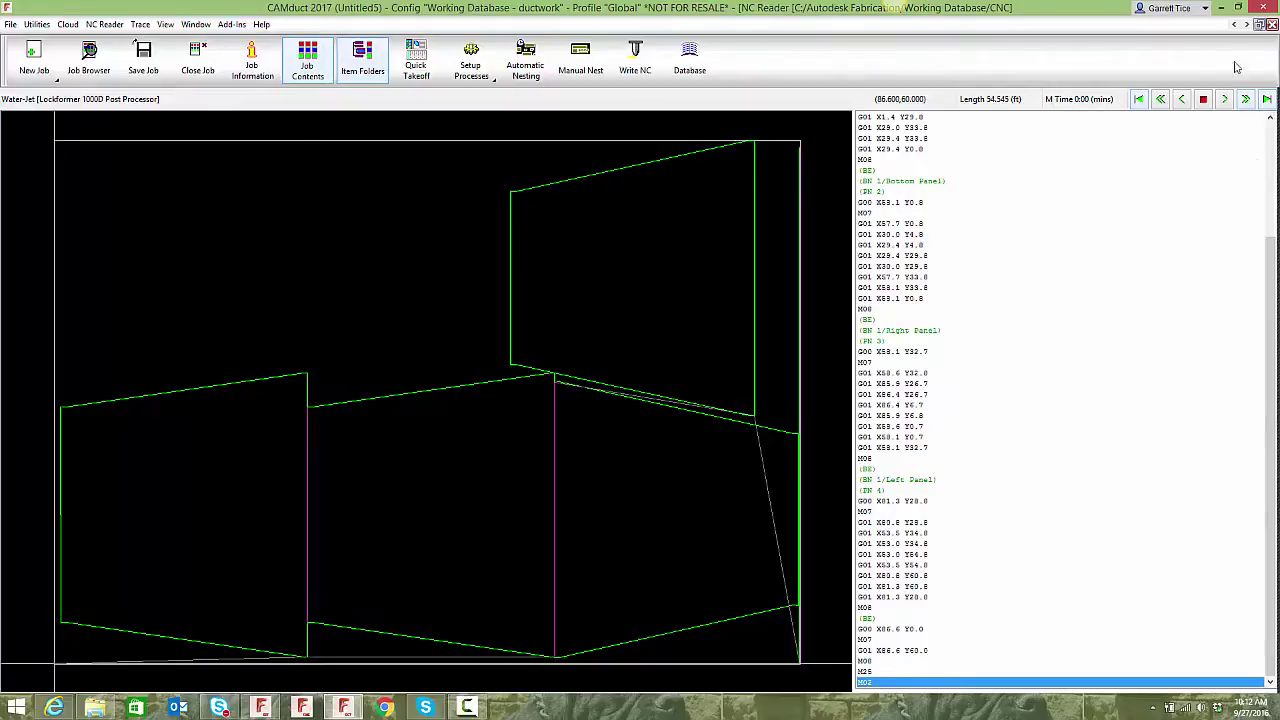
left_click(1272, 24)
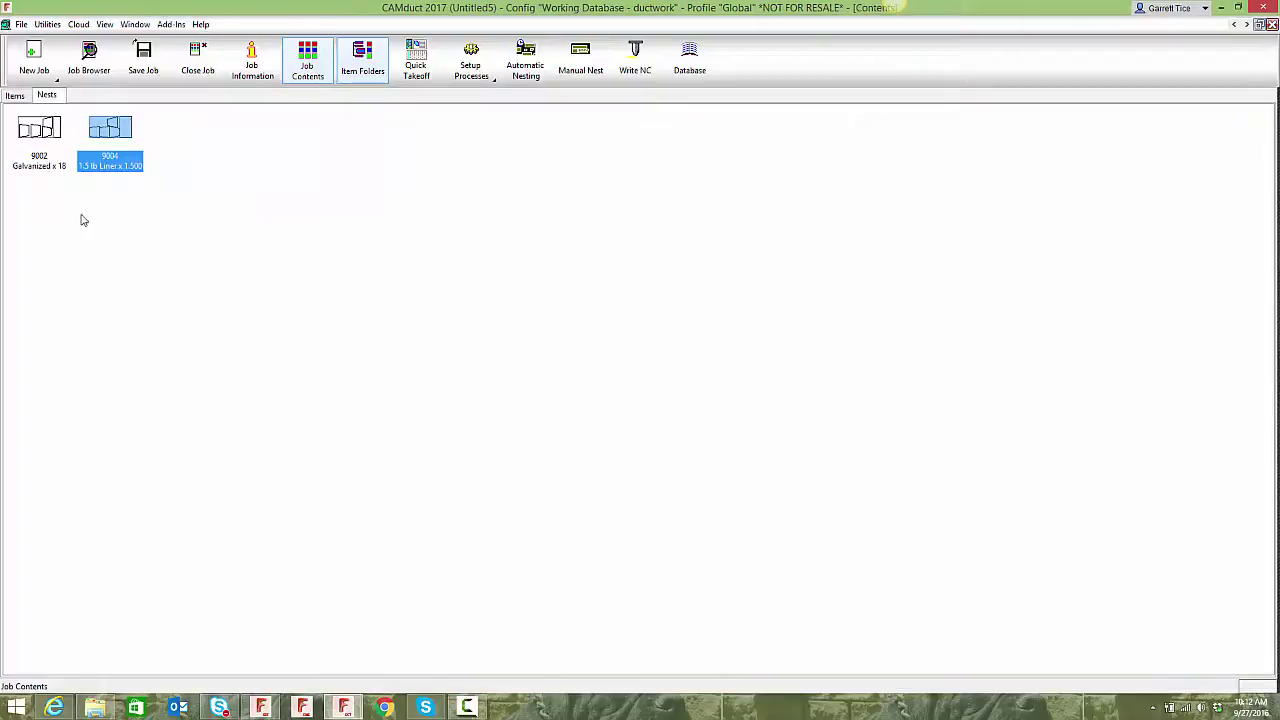
Check the Common Line Cut option in the liner nest's machining options and cancel without changes.
right_click(124, 148)
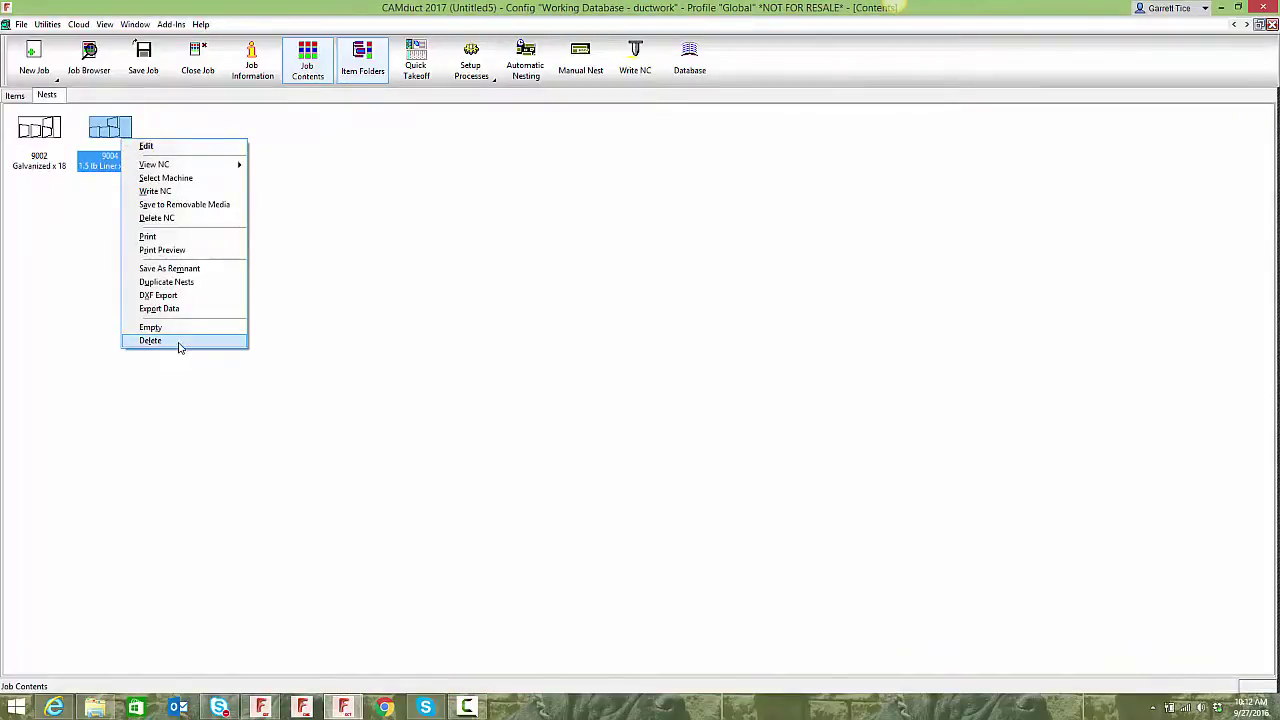
left_click(186, 192)
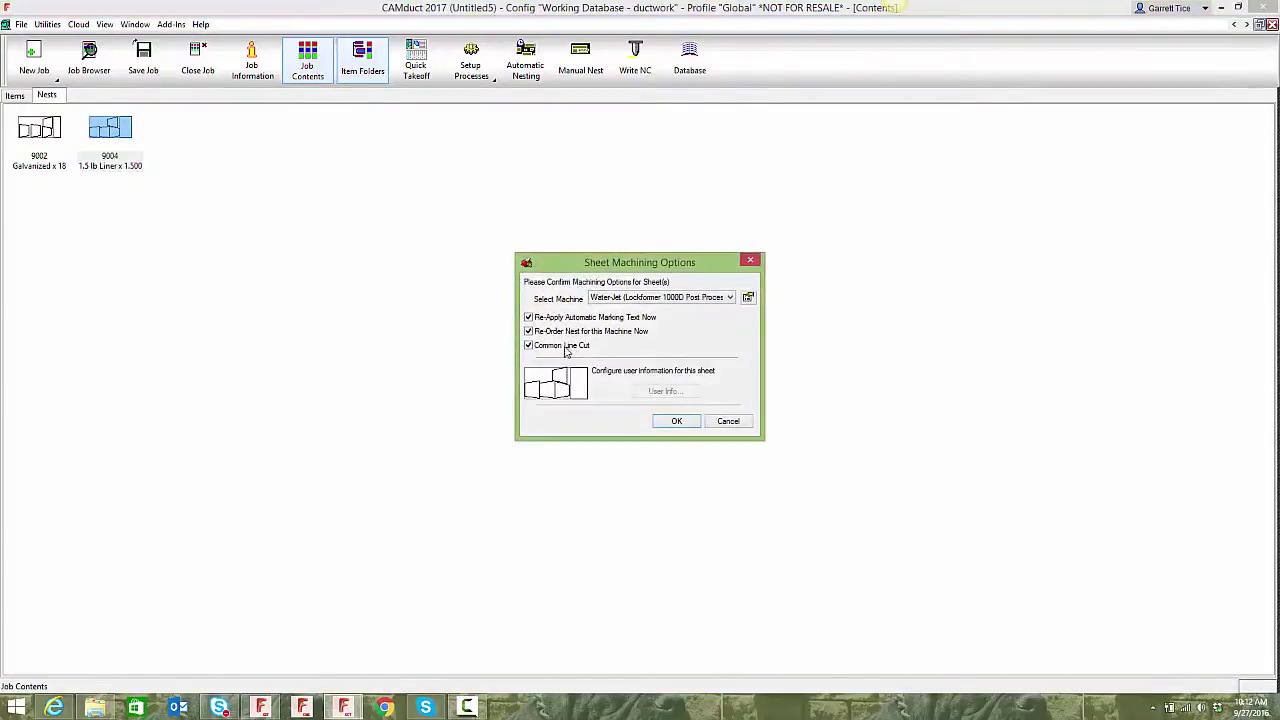
left_click(731, 423)
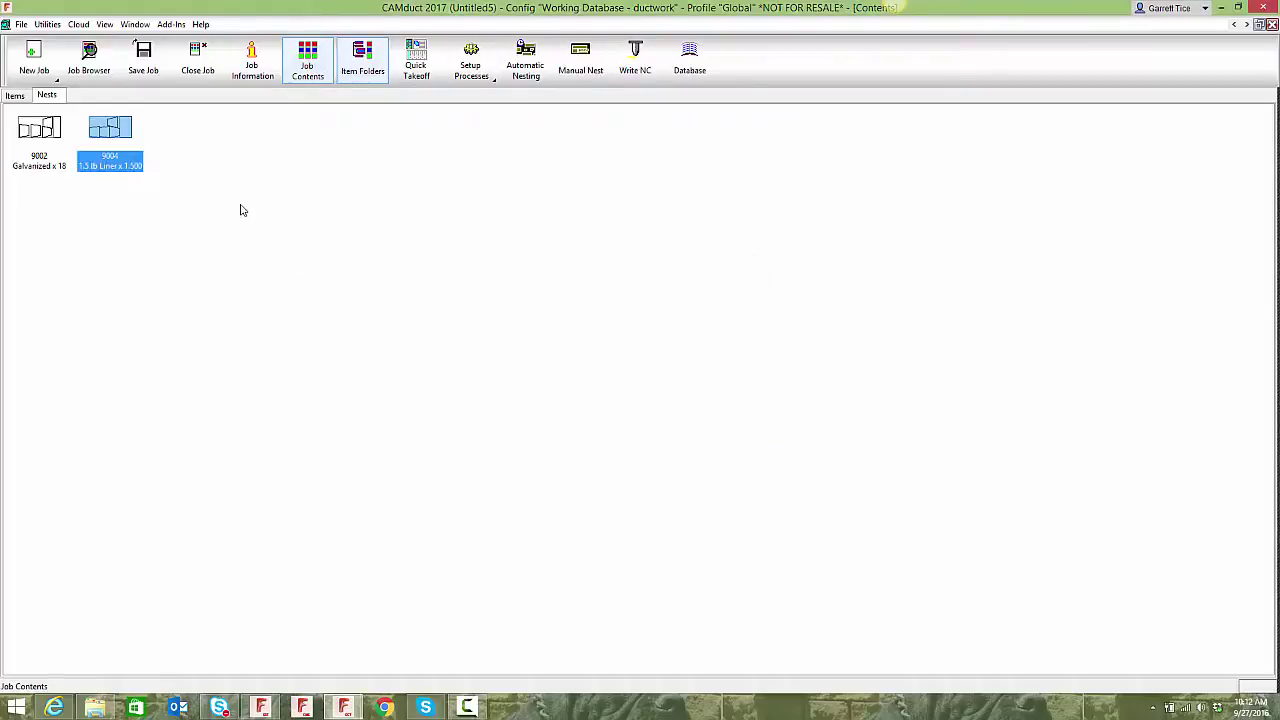
left_click(167, 247)
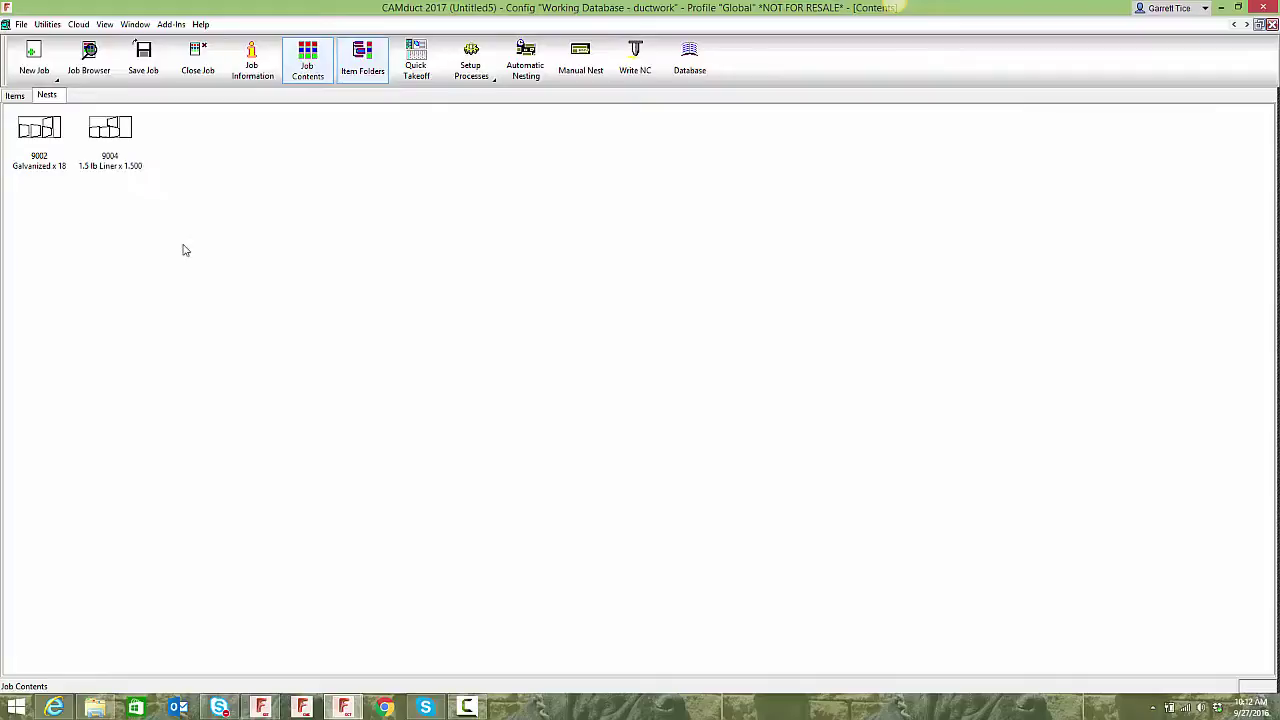
left_click(44, 158)
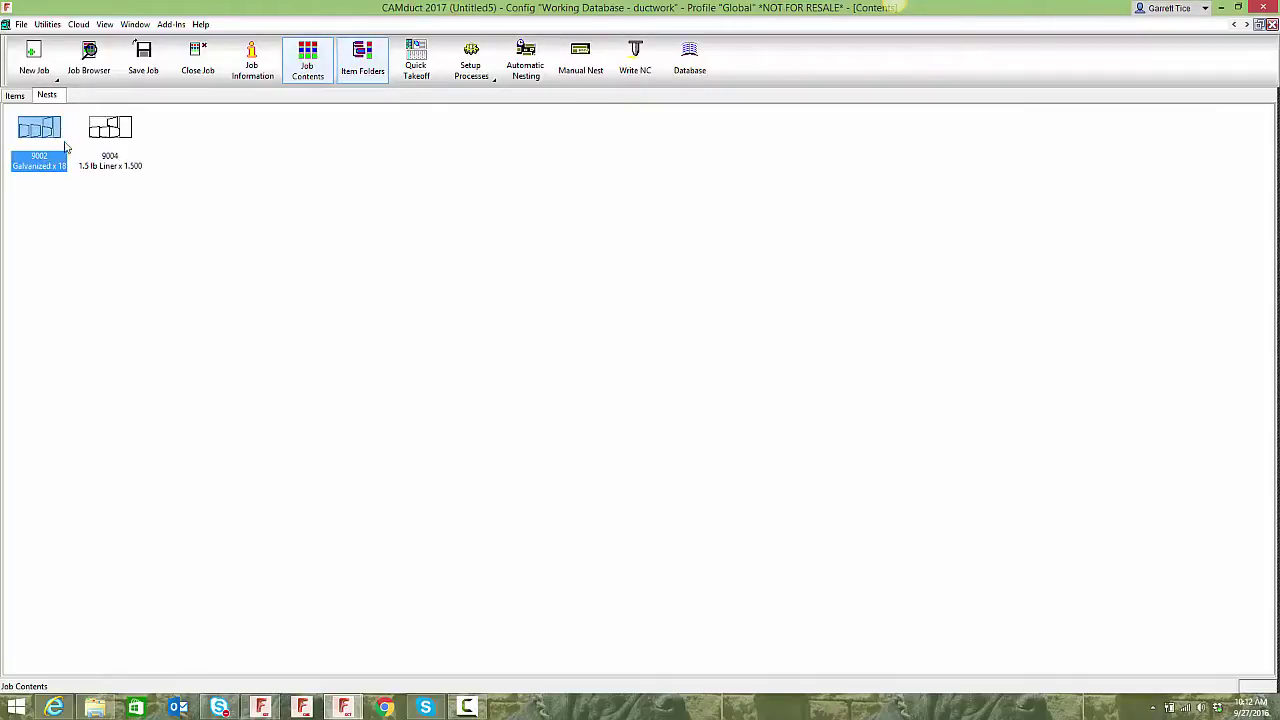
left_click(114, 150)
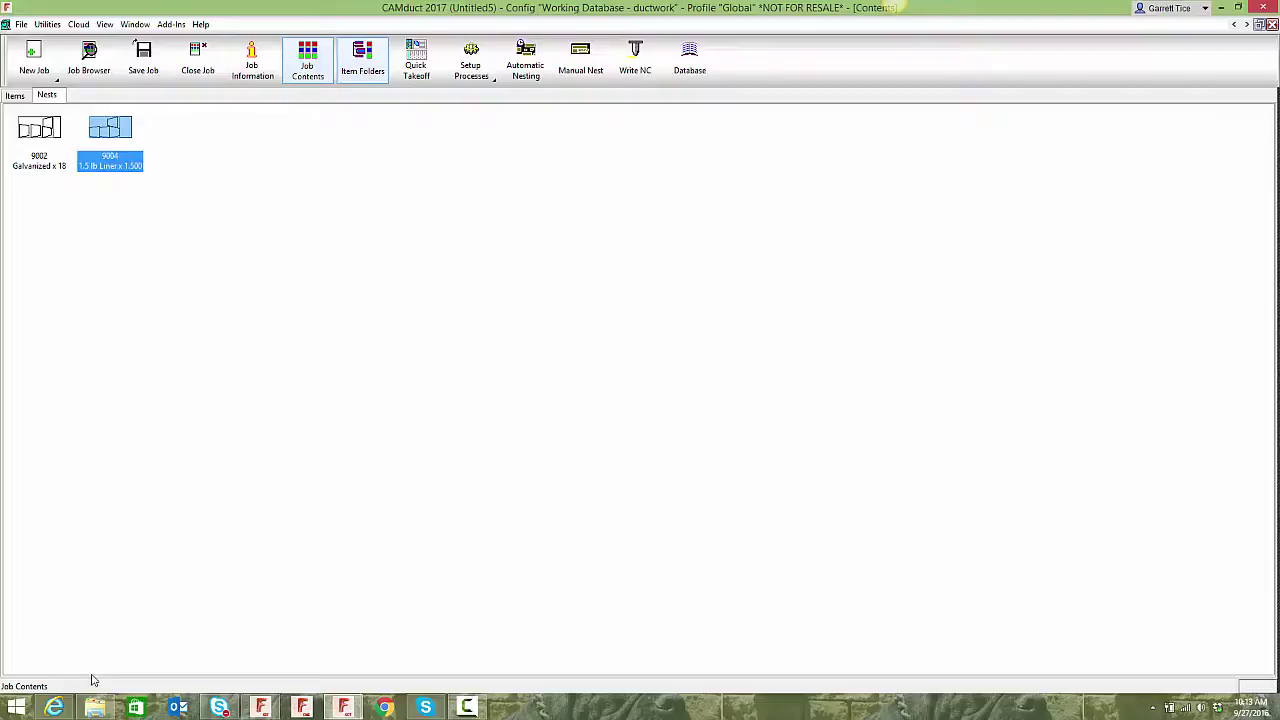
Switch to File Explorer and compare the 9004 and 9002 files in the CNC folder.
left_click(95, 707)
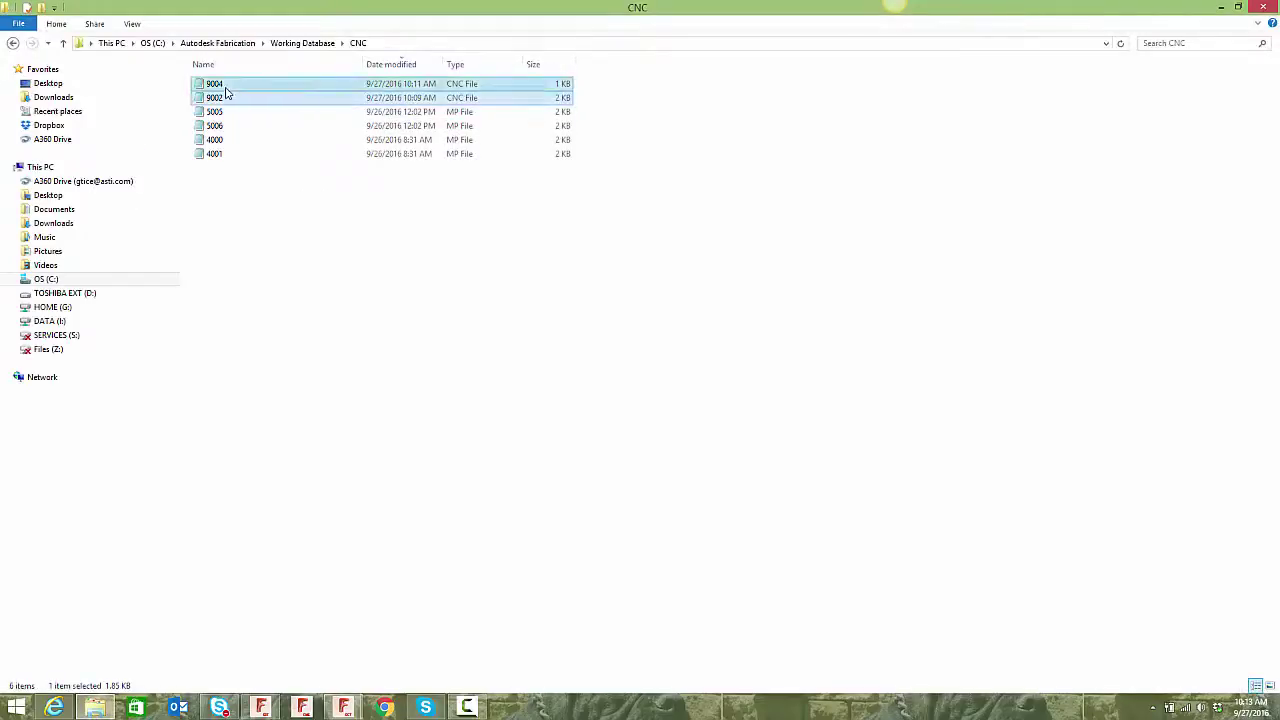
left_click(216, 84)
left_click(222, 99)
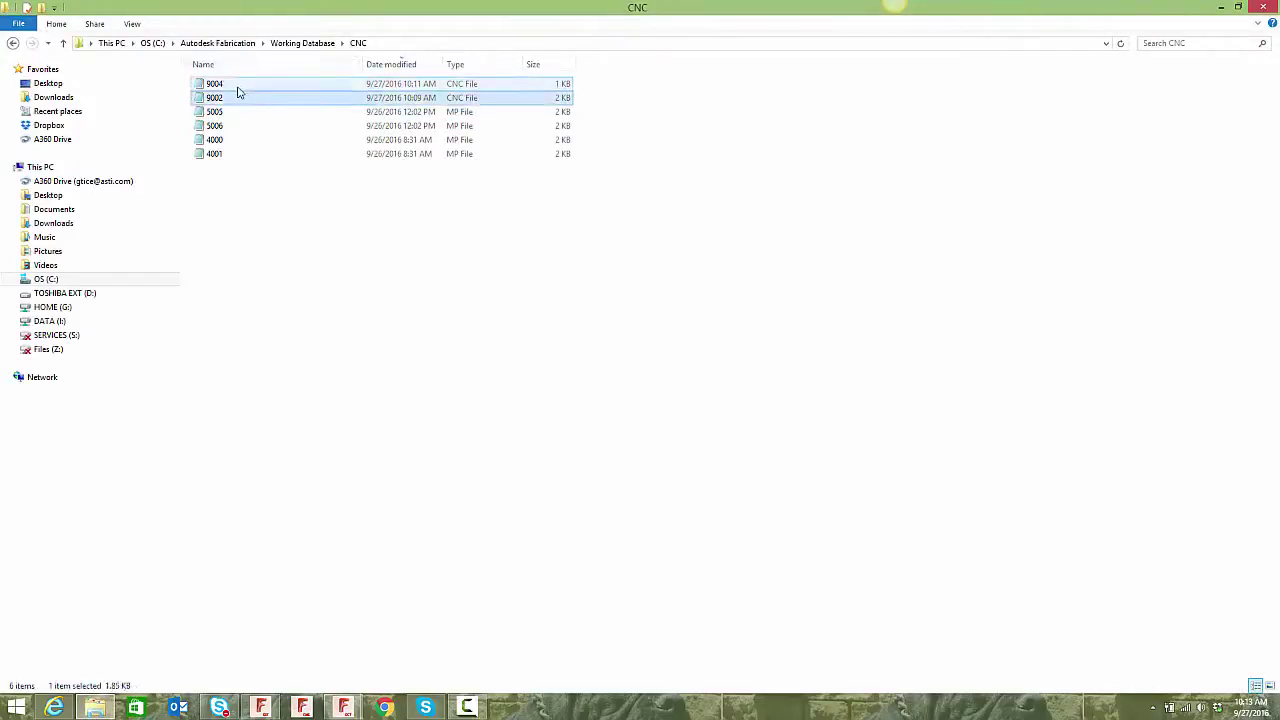
Switch from File Explorer back to CAMduct and delete nests 9002 and 9004, agreeing to remove their nested parts.
left_click(234, 88)
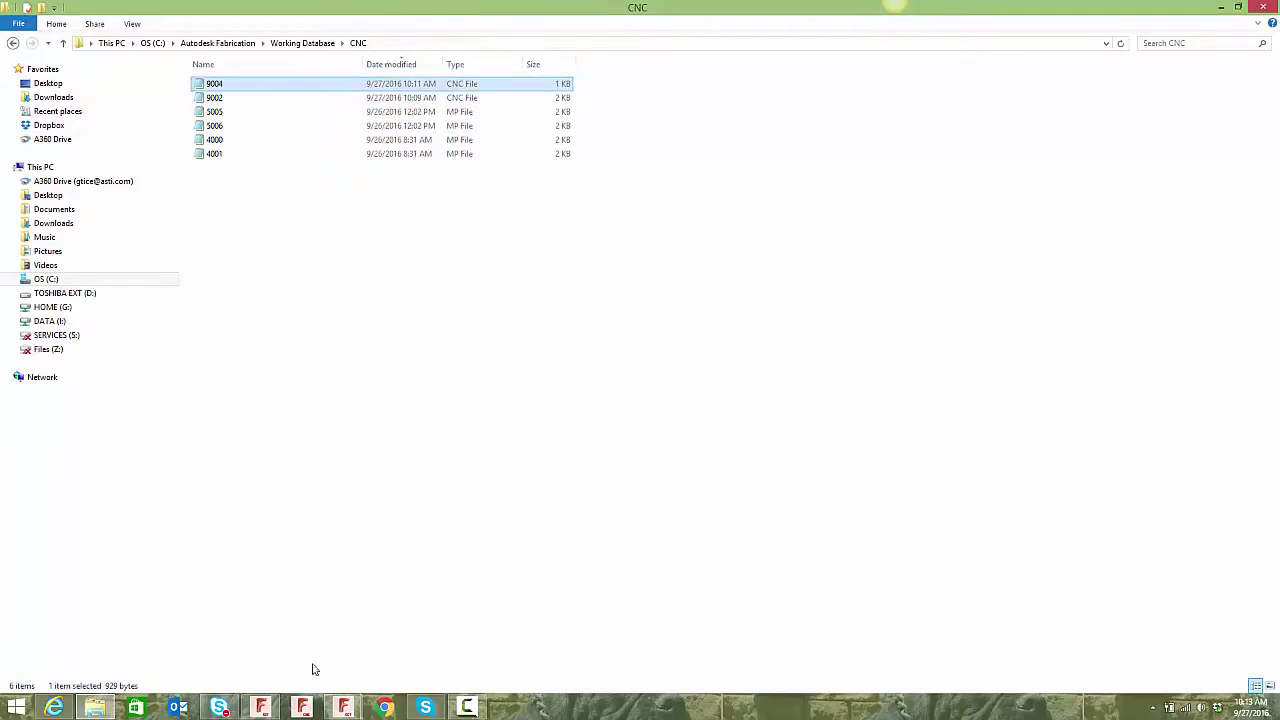
left_click(343, 707)
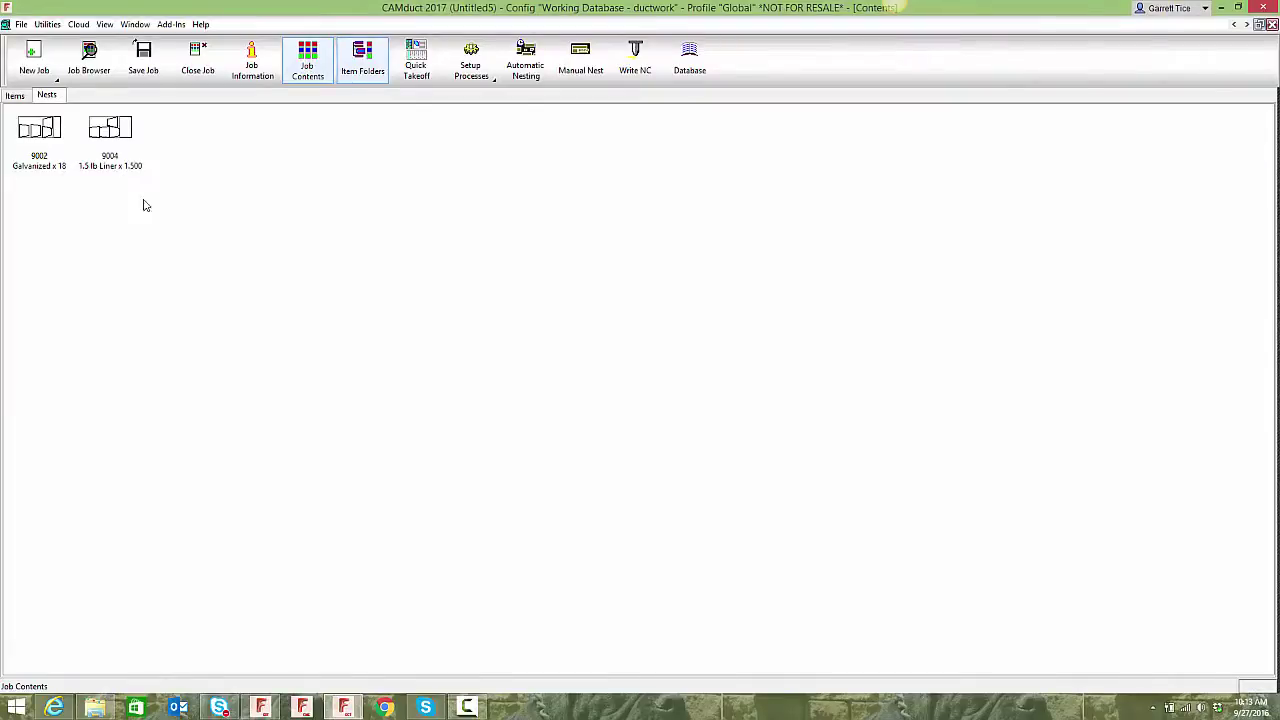
left_click_drag(190, 216, 105, 133)
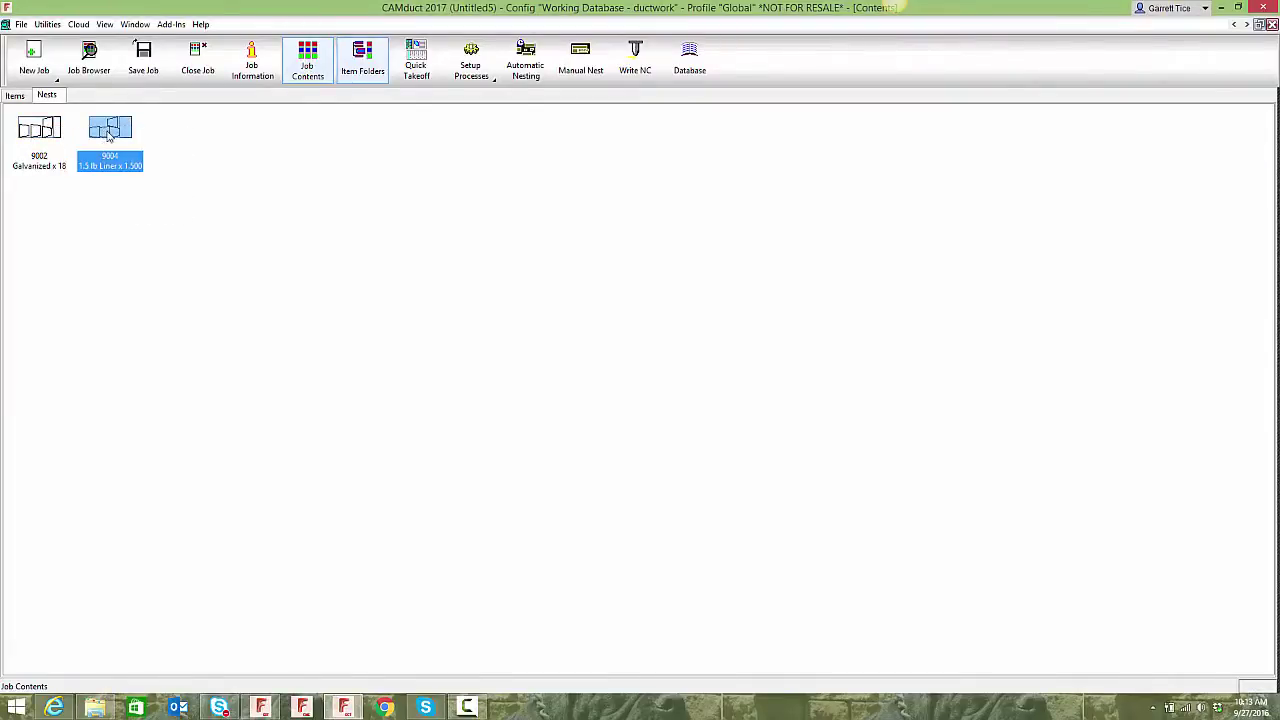
left_click(140, 226)
left_click_drag(207, 208, 2, 140)
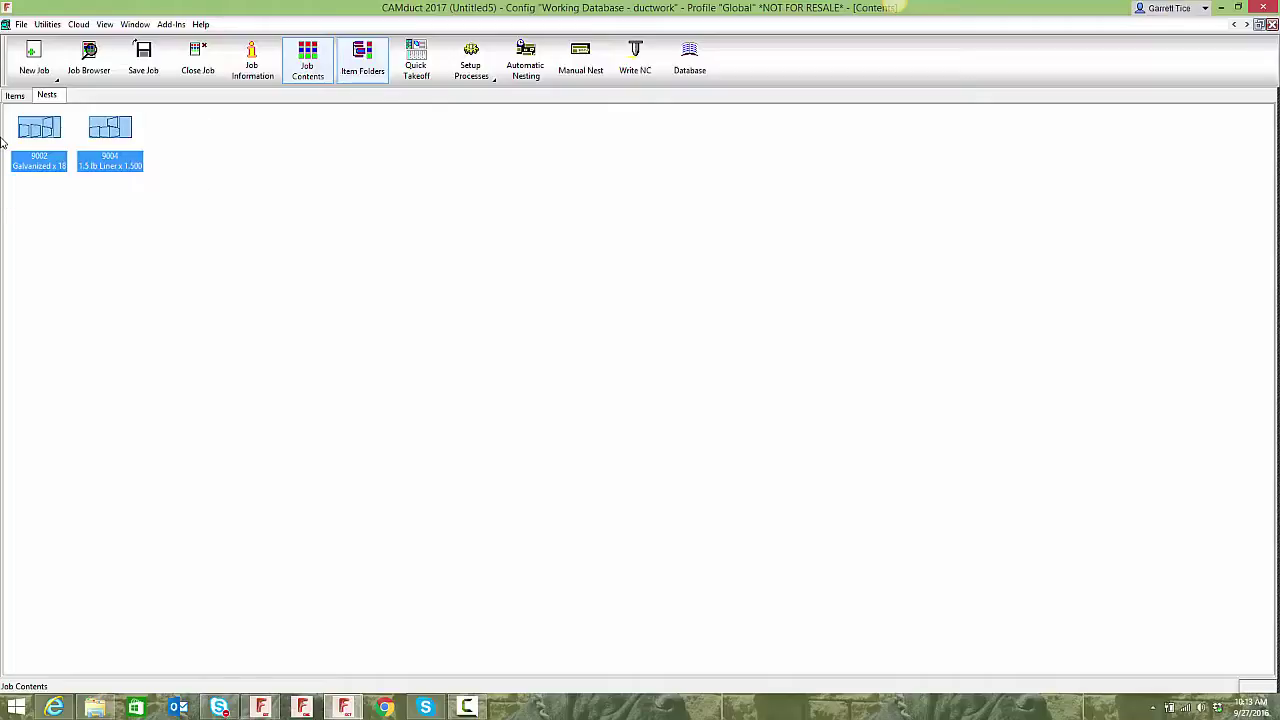
key("Delete")
left_click(611, 377)
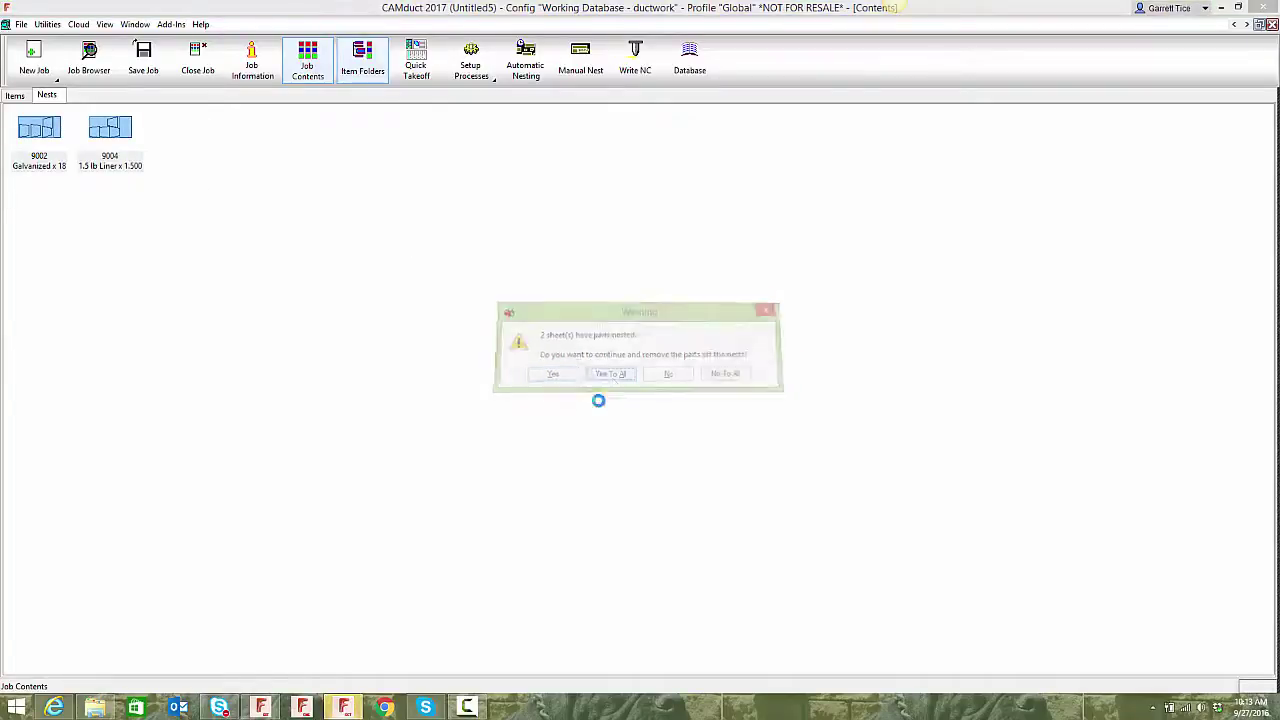
Set the Water-Jet machine's NC file prefix to L in its controller settings and save the installed machines setup.
left_click(21, 24)
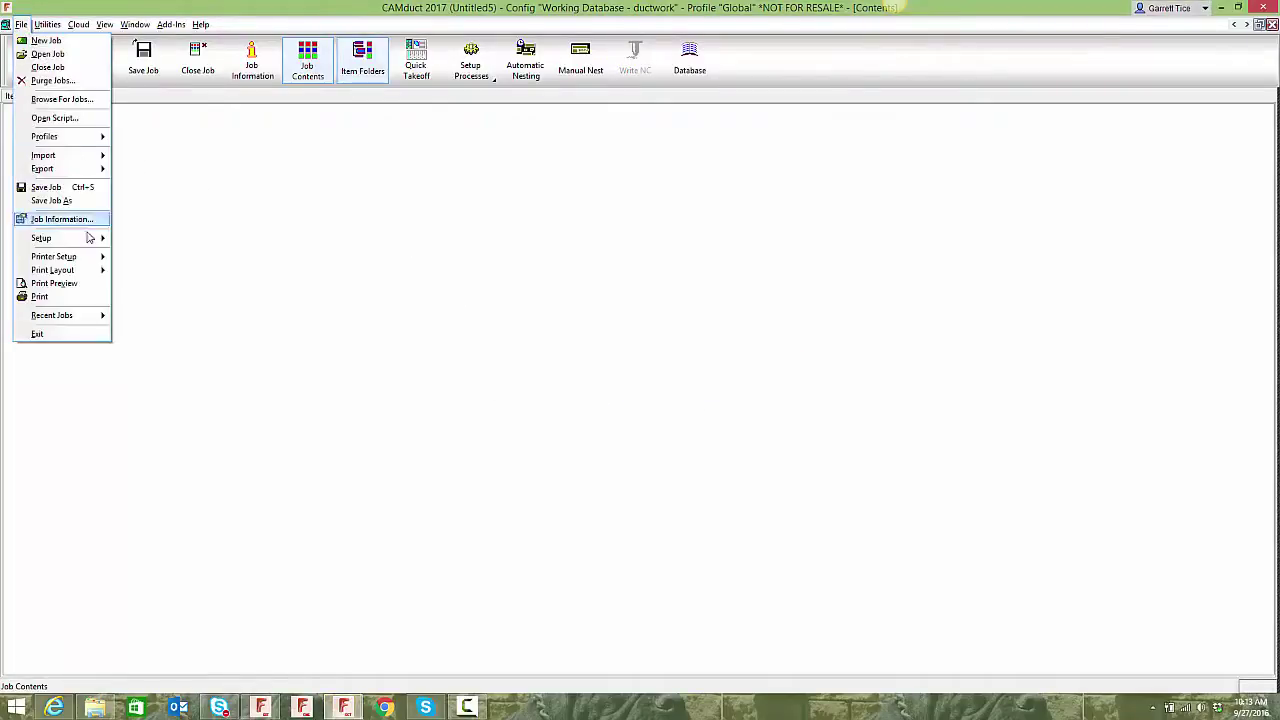
left_click(185, 280)
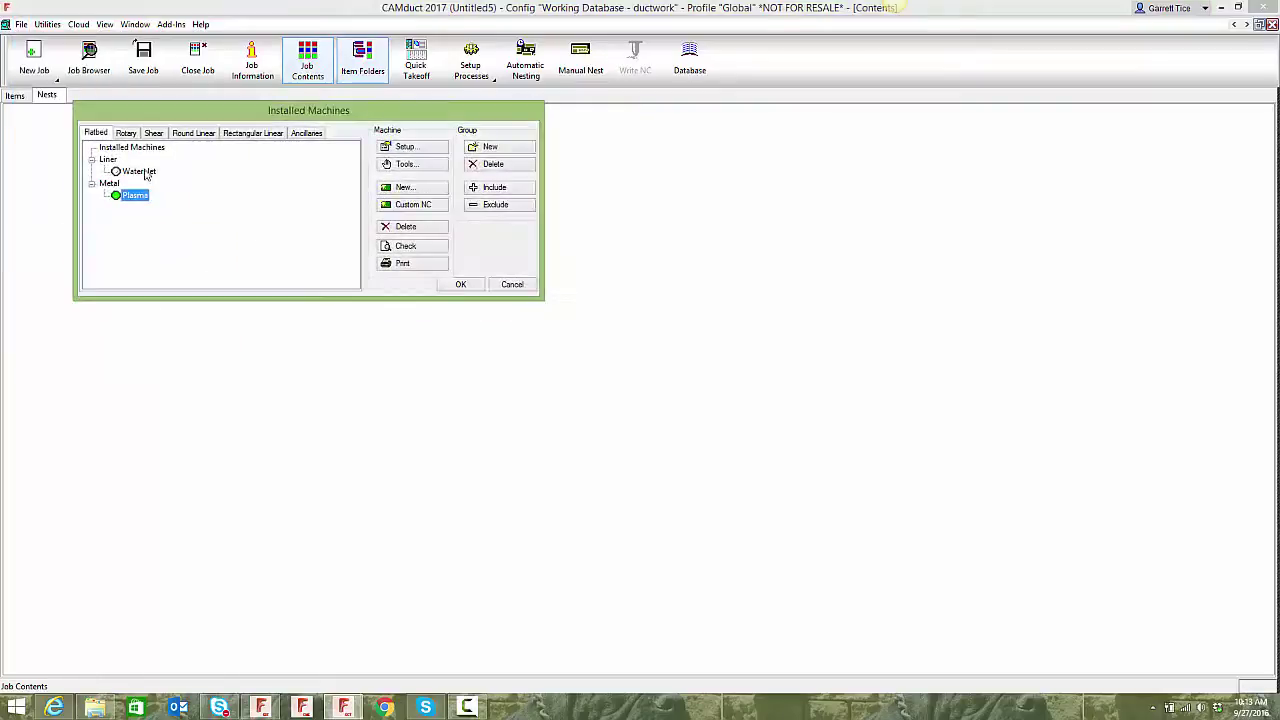
left_click(139, 171)
left_click(403, 148)
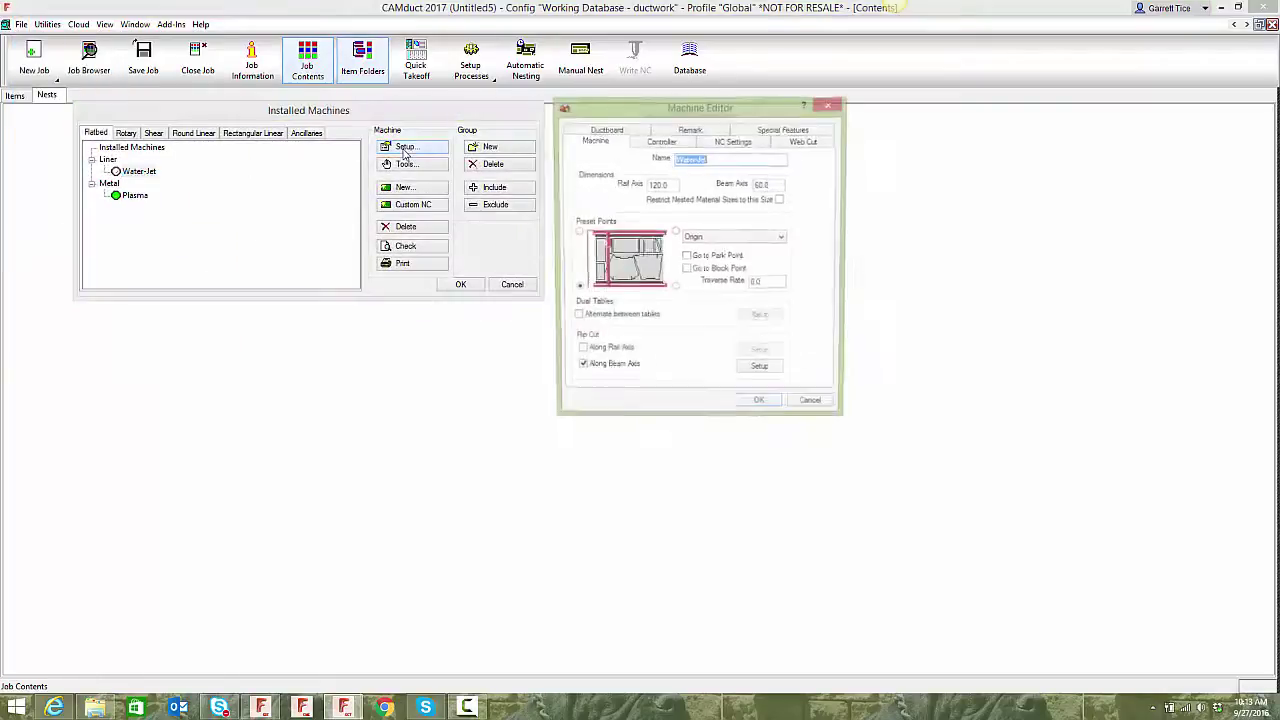
left_click(660, 141)
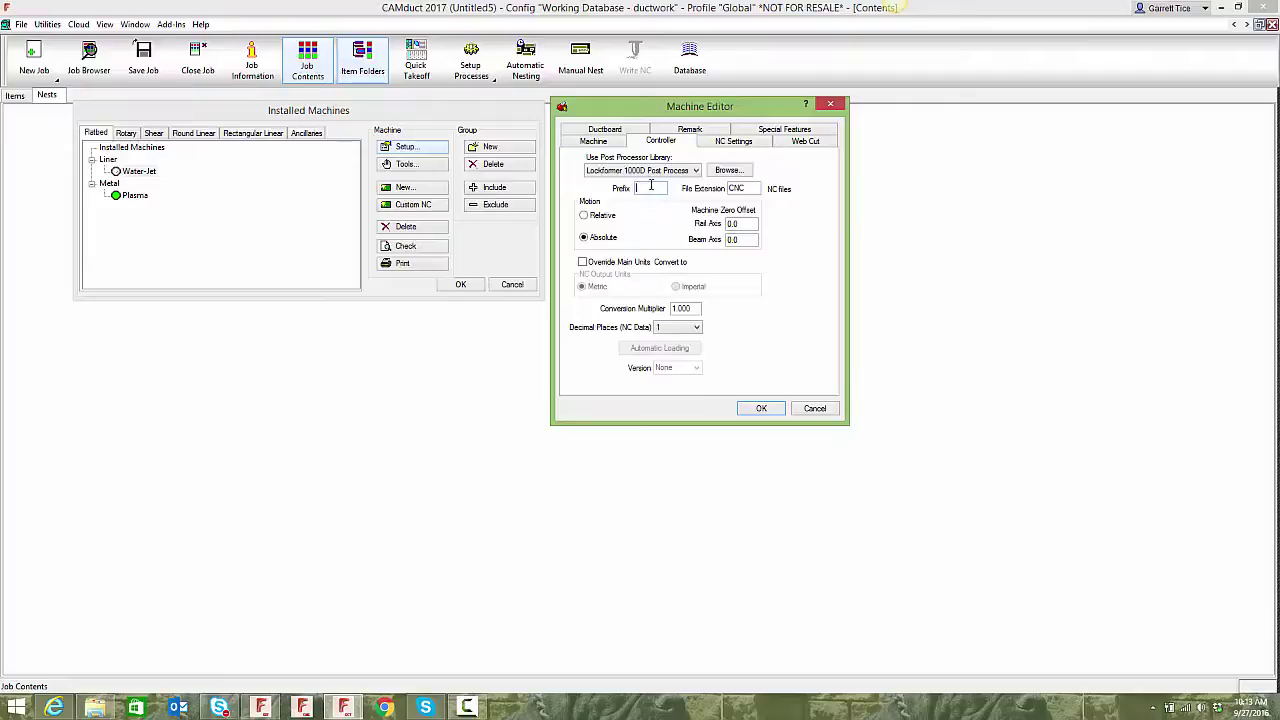
left_click(762, 408)
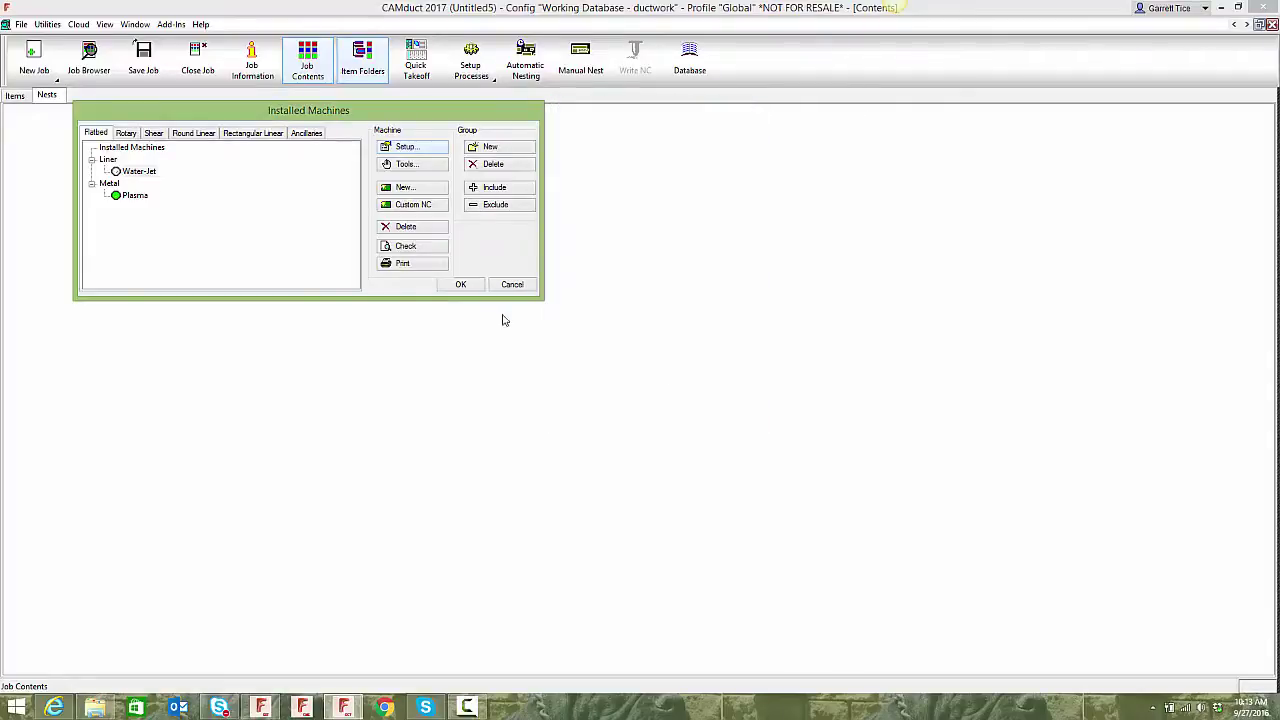
left_click(461, 285)
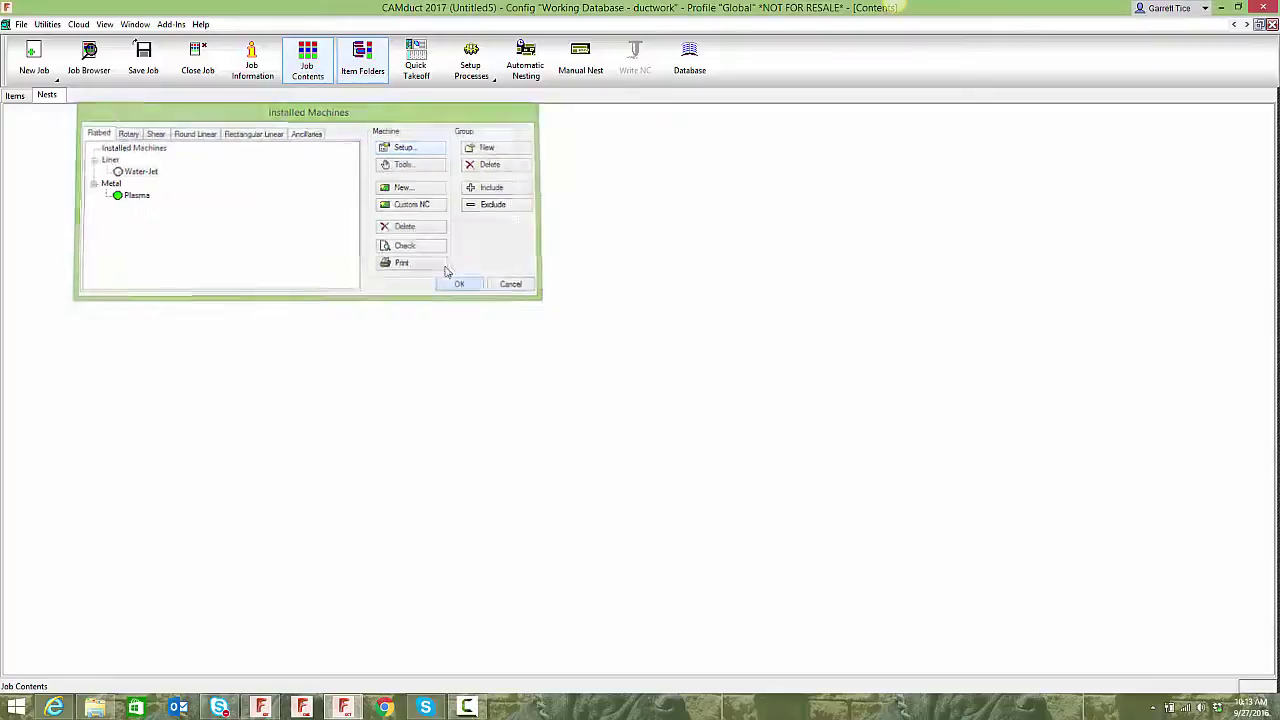
Run the CAM - 5.Nest Metal+NC process without saving the job and dismiss the completion notice.
left_click(478, 70)
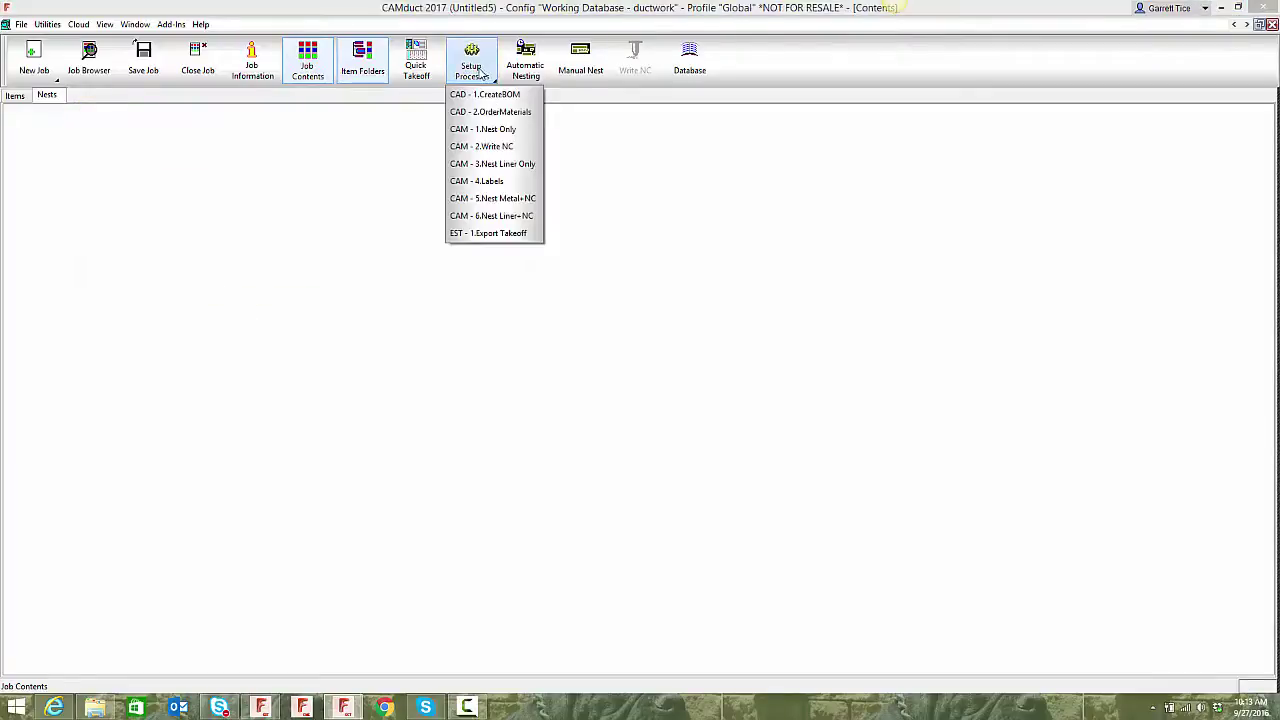
left_click(490, 199)
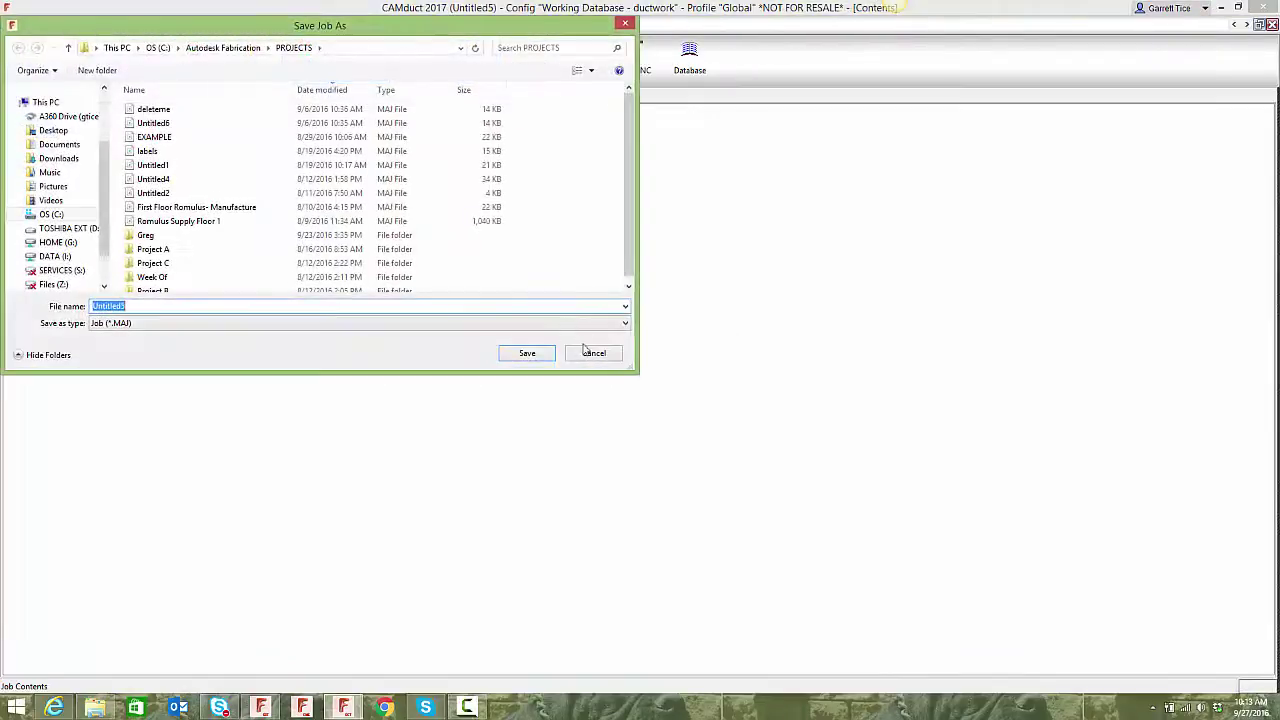
left_click(589, 352)
left_click(651, 346)
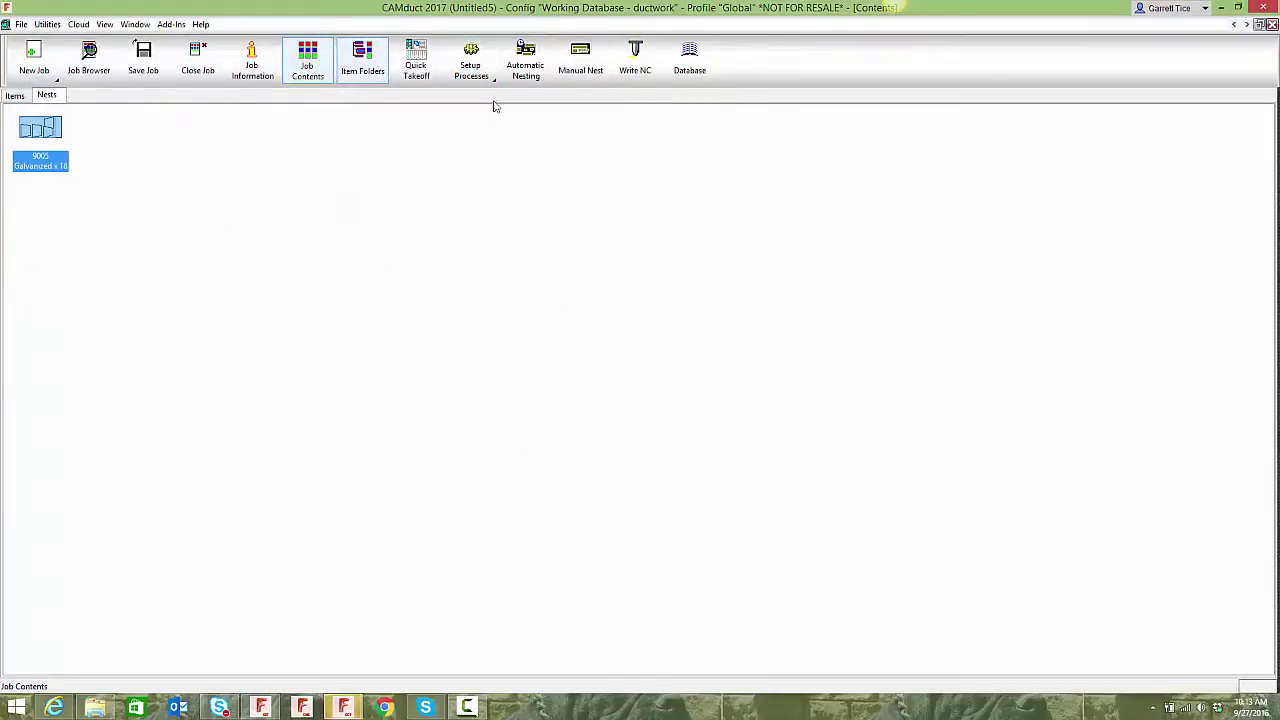
Run the CAM - 6.Nest Liner+NC process without saving the job and dismiss the completion notice.
left_click(480, 70)
left_click(488, 233)
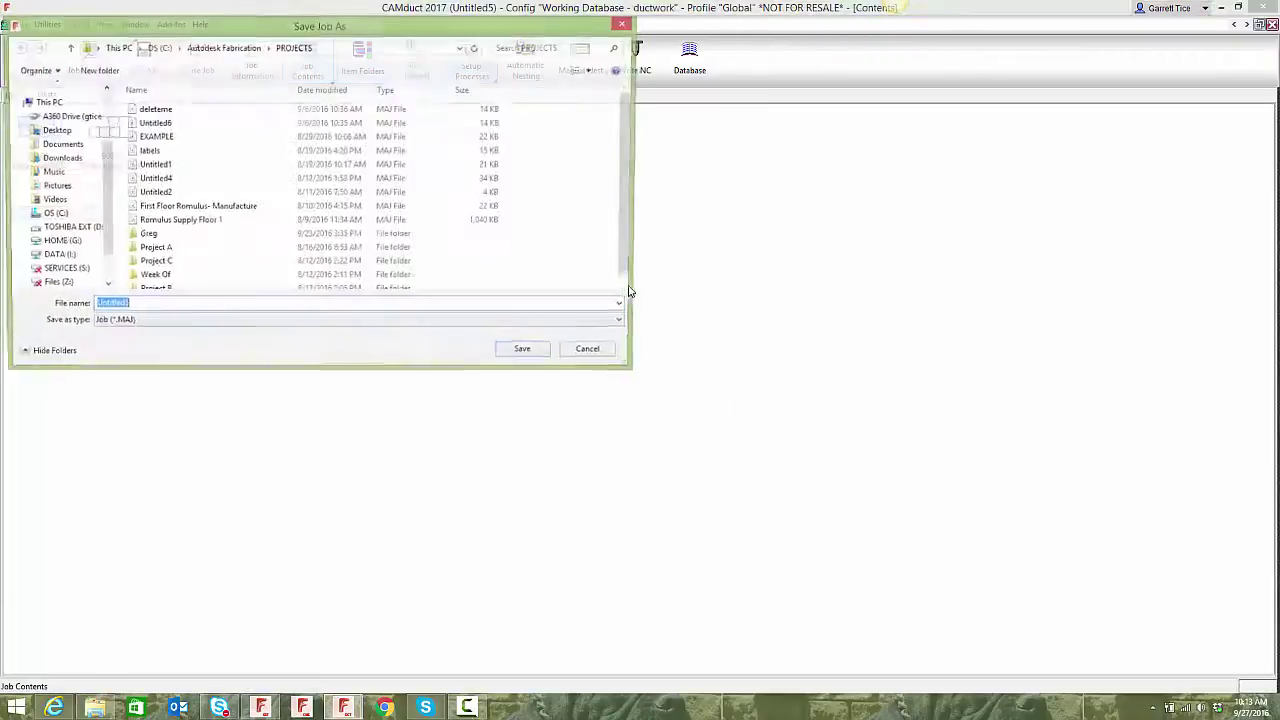
left_click(592, 353)
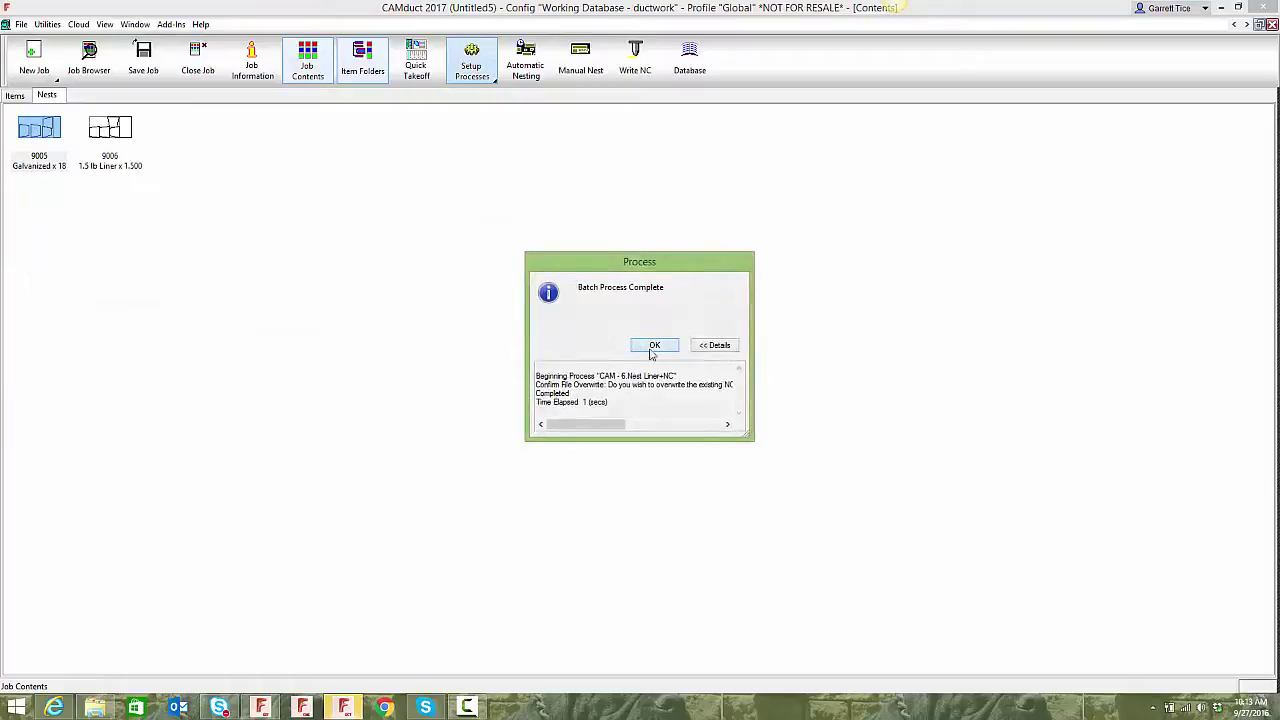
left_click(652, 346)
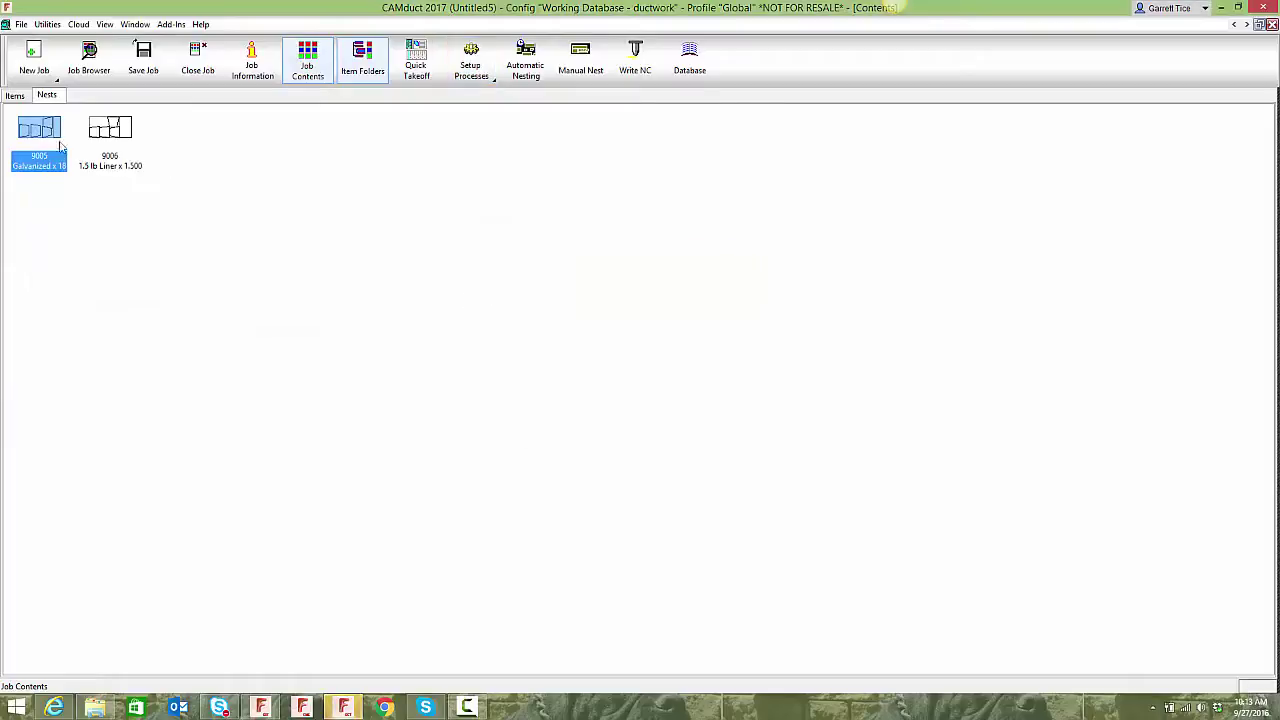
Select the liner nest, then switch to File Explorer to compare the new 9005 and L9006 CNC files, and close the folder window.
left_click(113, 146)
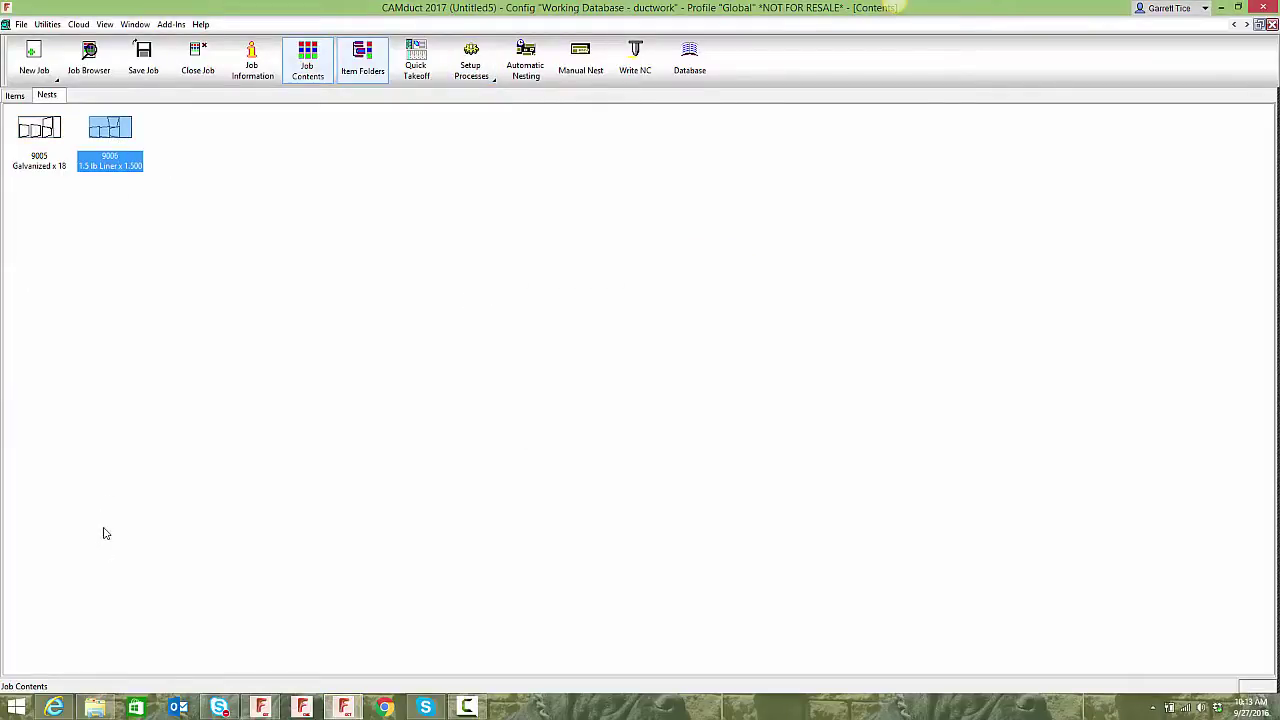
left_click(99, 708)
left_click(249, 86)
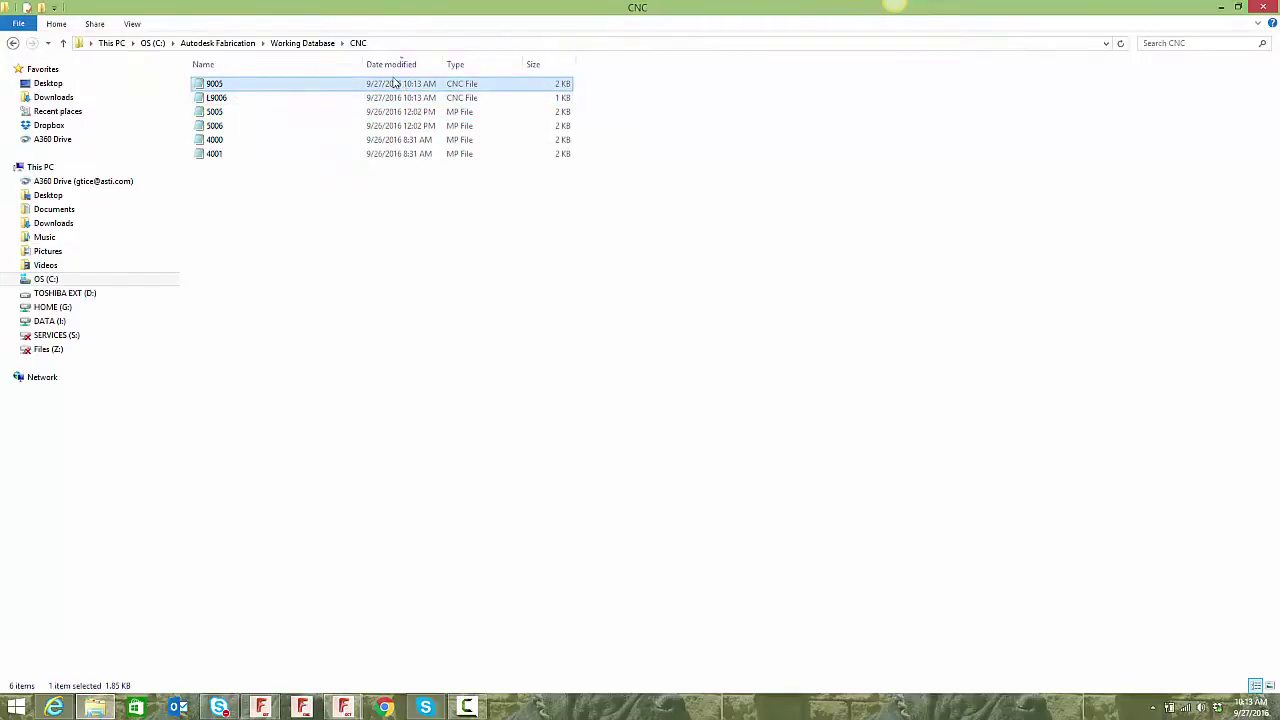
left_click(240, 99)
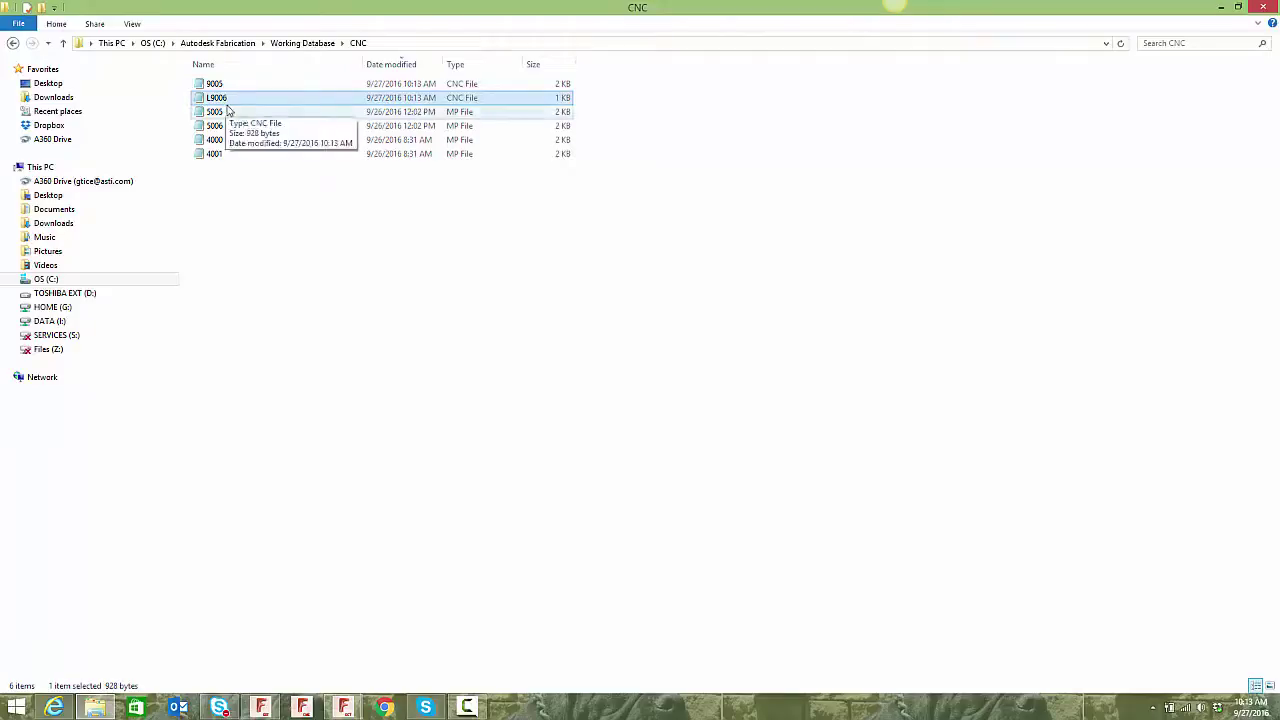
left_click(1264, 10)
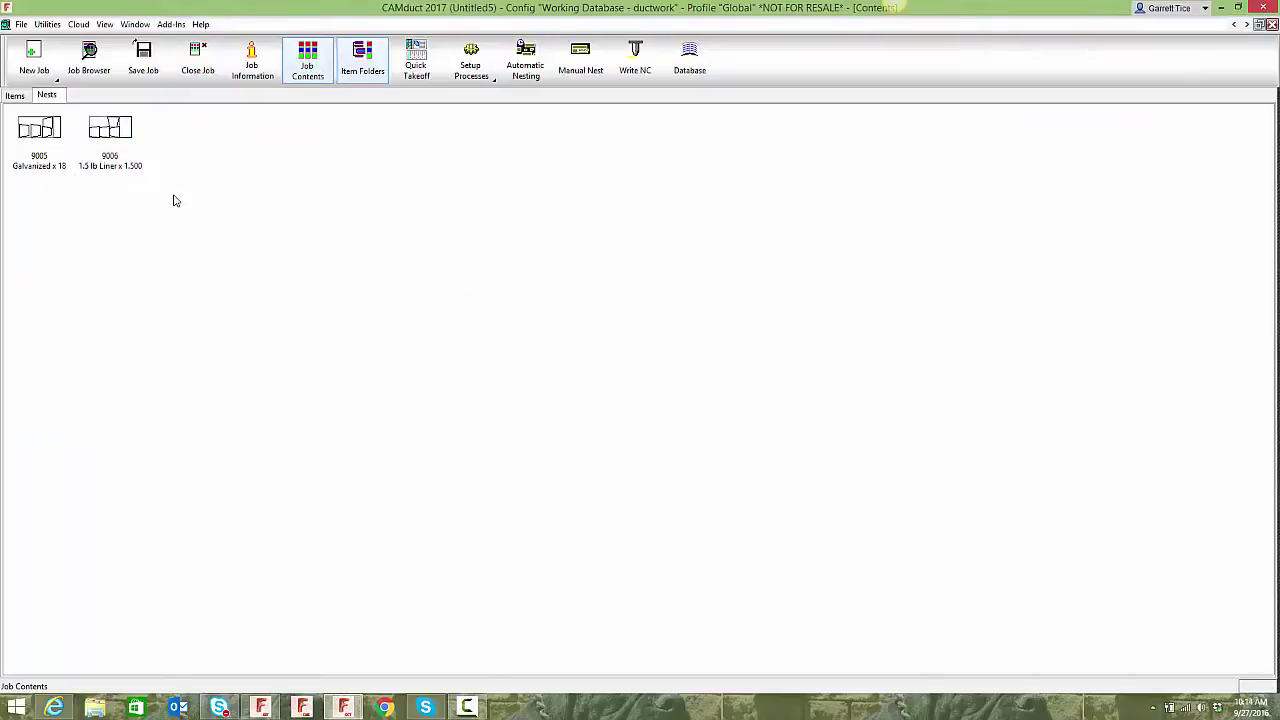
Review the job's items and open the Wrap insulation gauges in the fittings database.
left_click(14, 97)
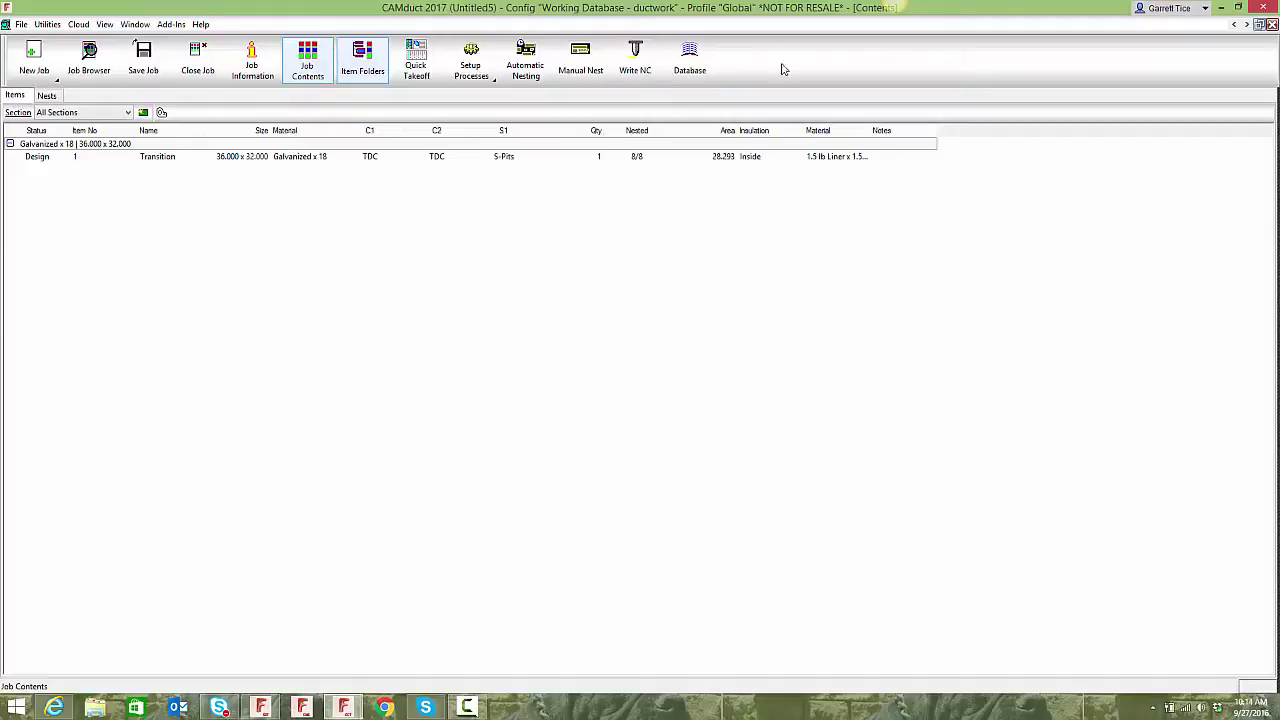
left_click(689, 58)
left_click(175, 36)
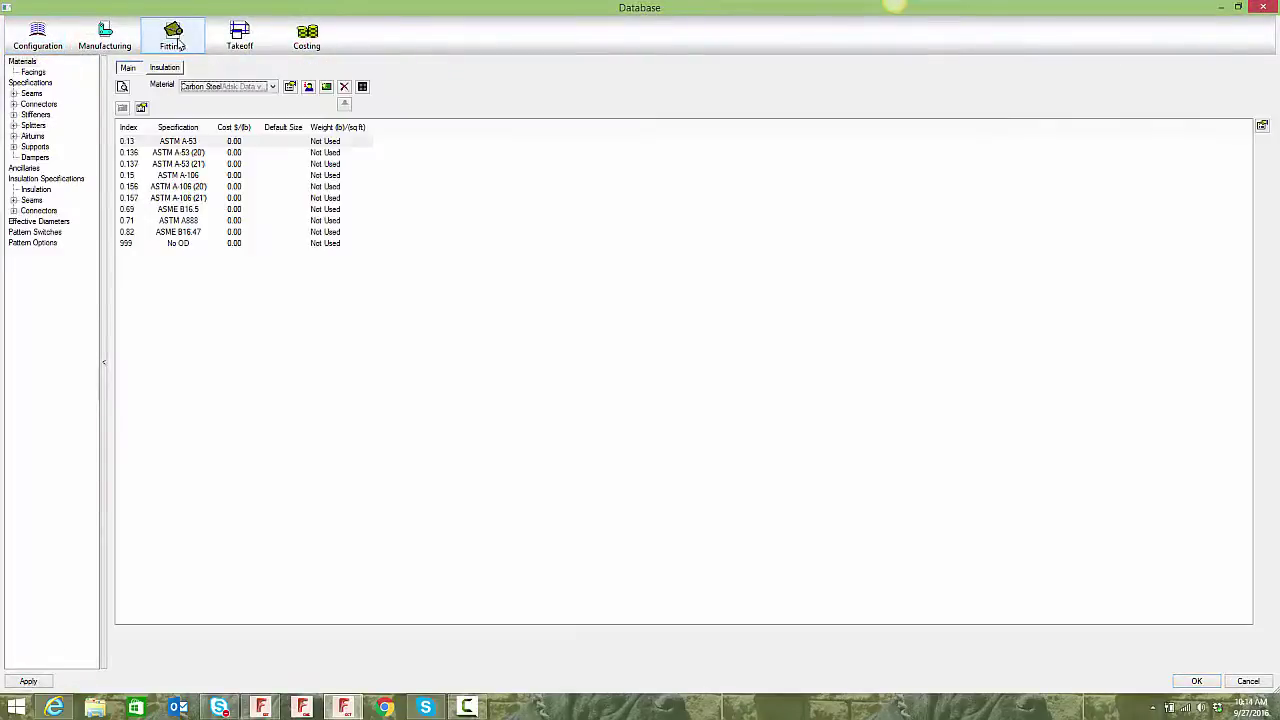
left_click(232, 87)
left_click(206, 78)
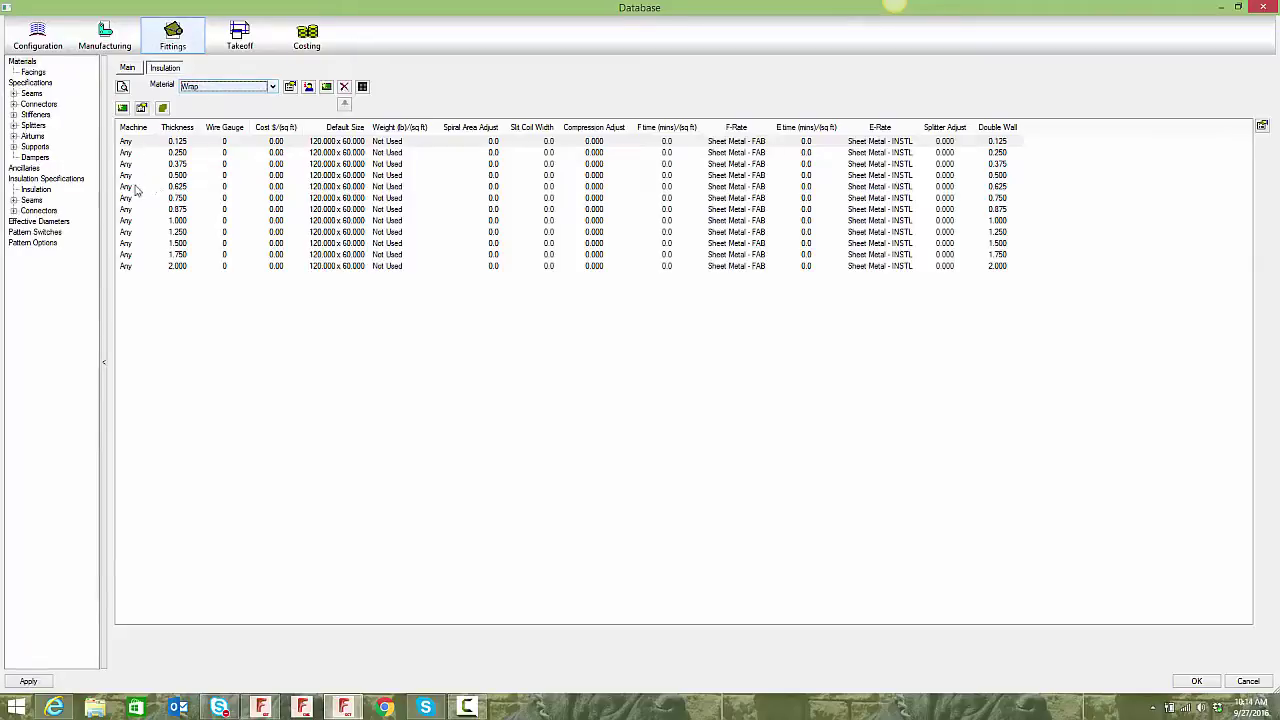
left_click_drag(225, 331, 160, 133)
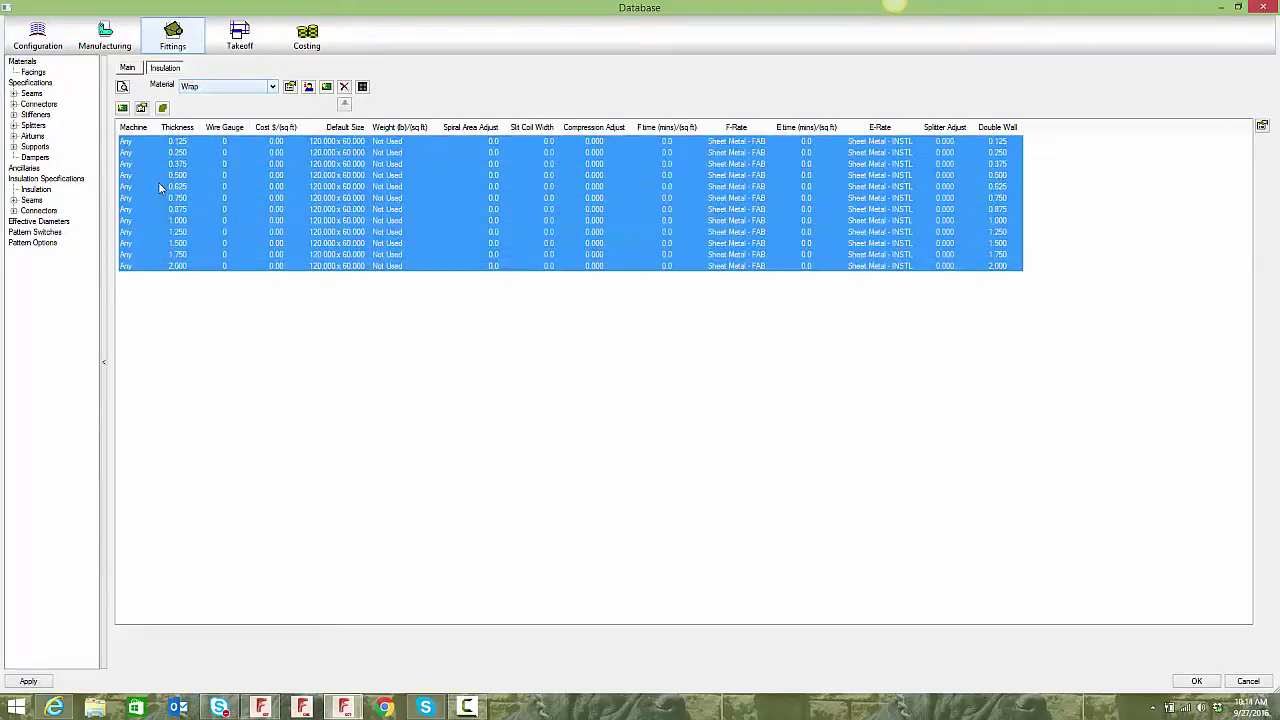
right_click(158, 182)
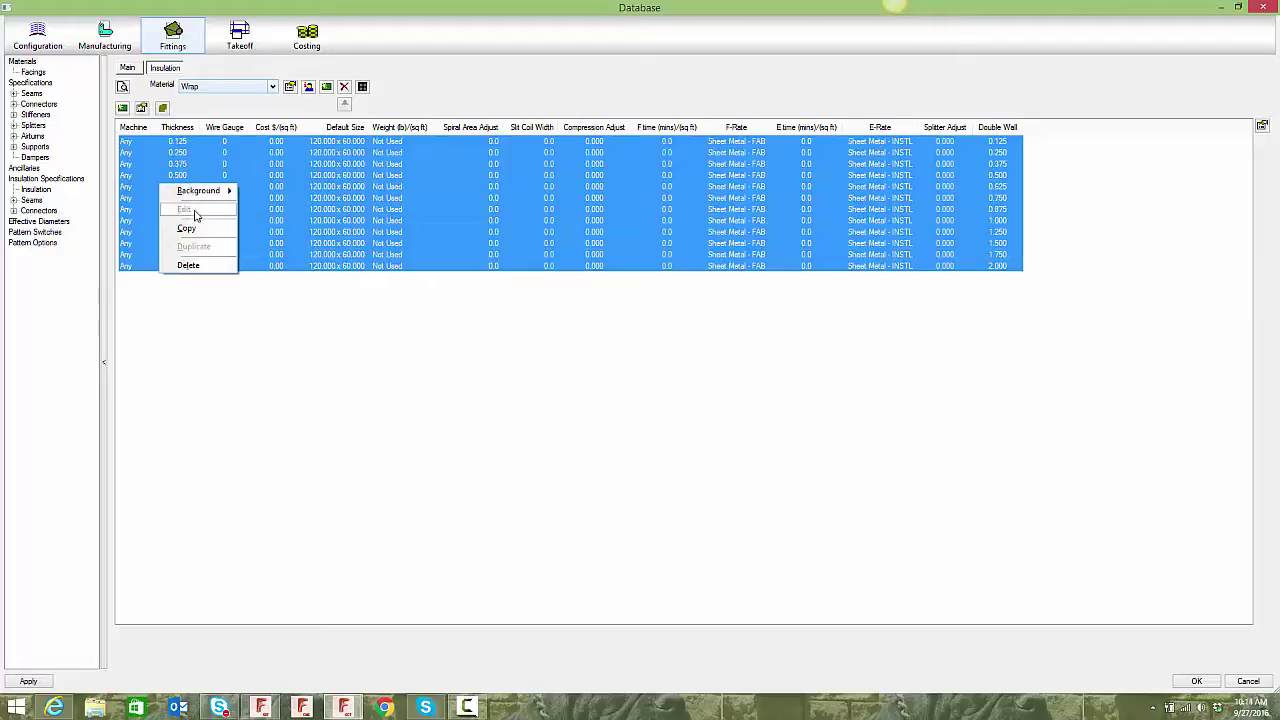
left_click(152, 168)
Assign the Water-Jet machine to the 0.125 thickness gauge of the Wrap insulation material.
left_click(132, 145)
double_click(132, 145)
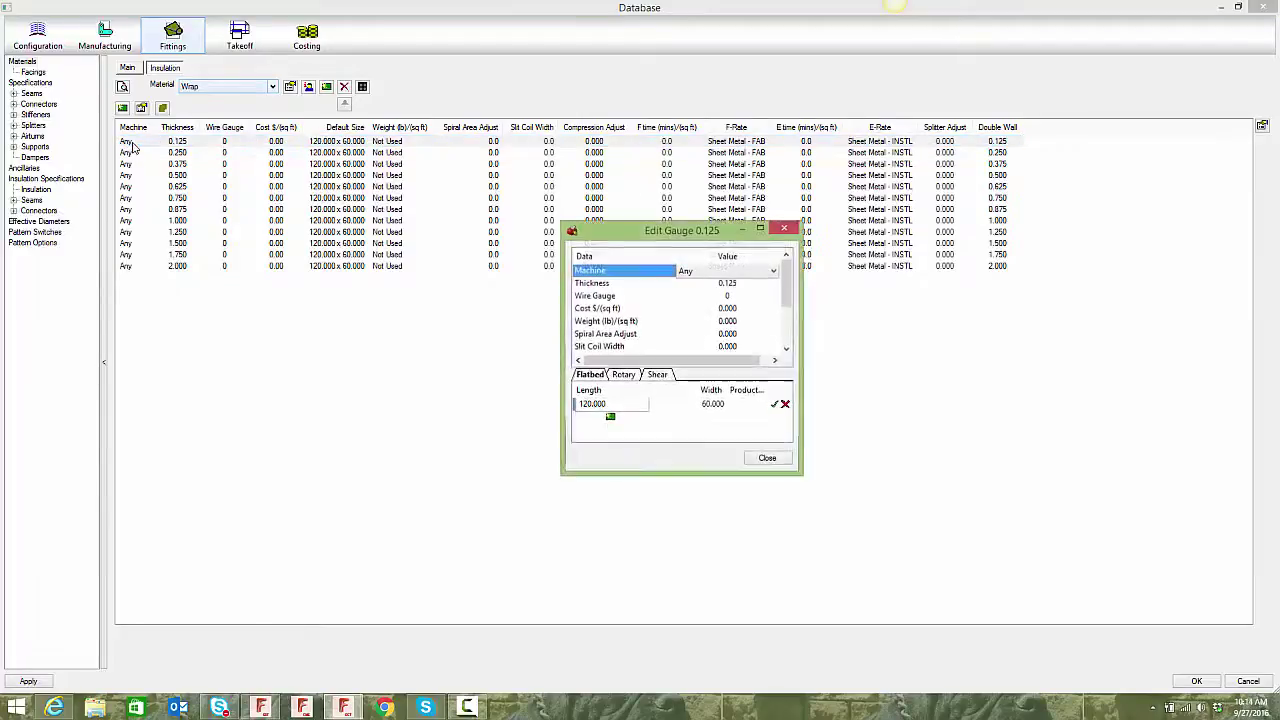
left_click(718, 272)
left_click(705, 305)
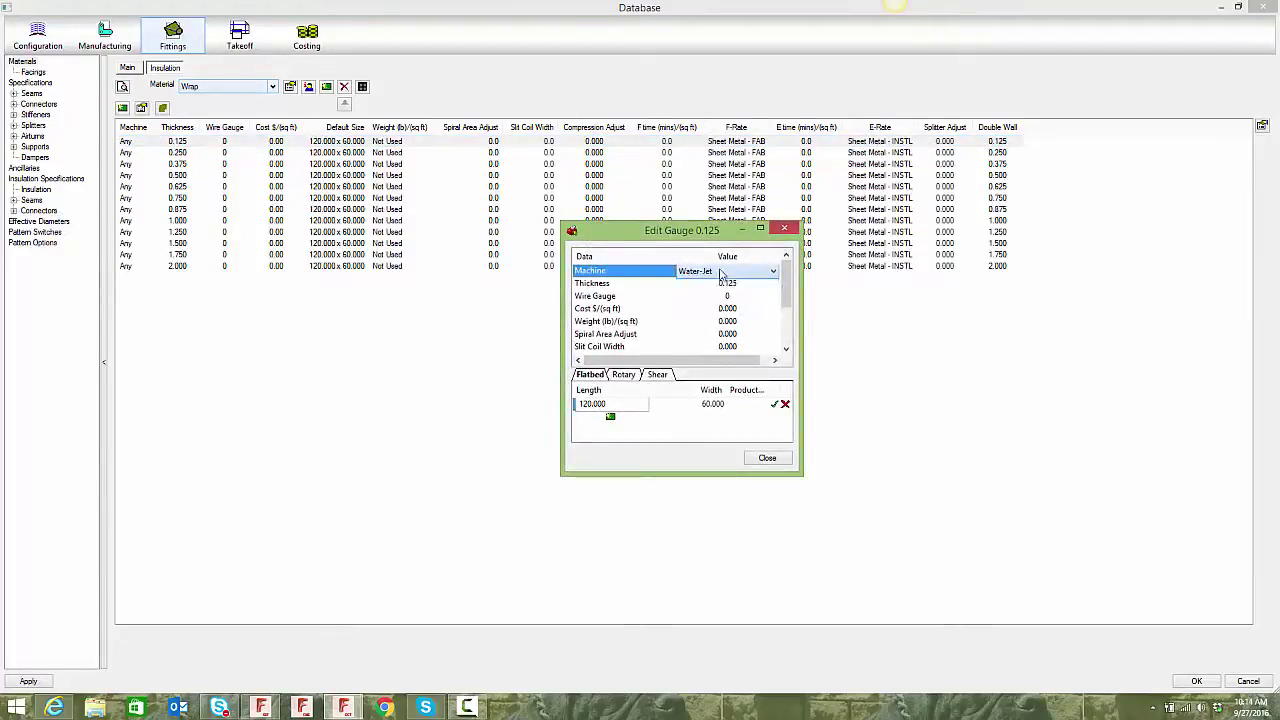
left_click(767, 458)
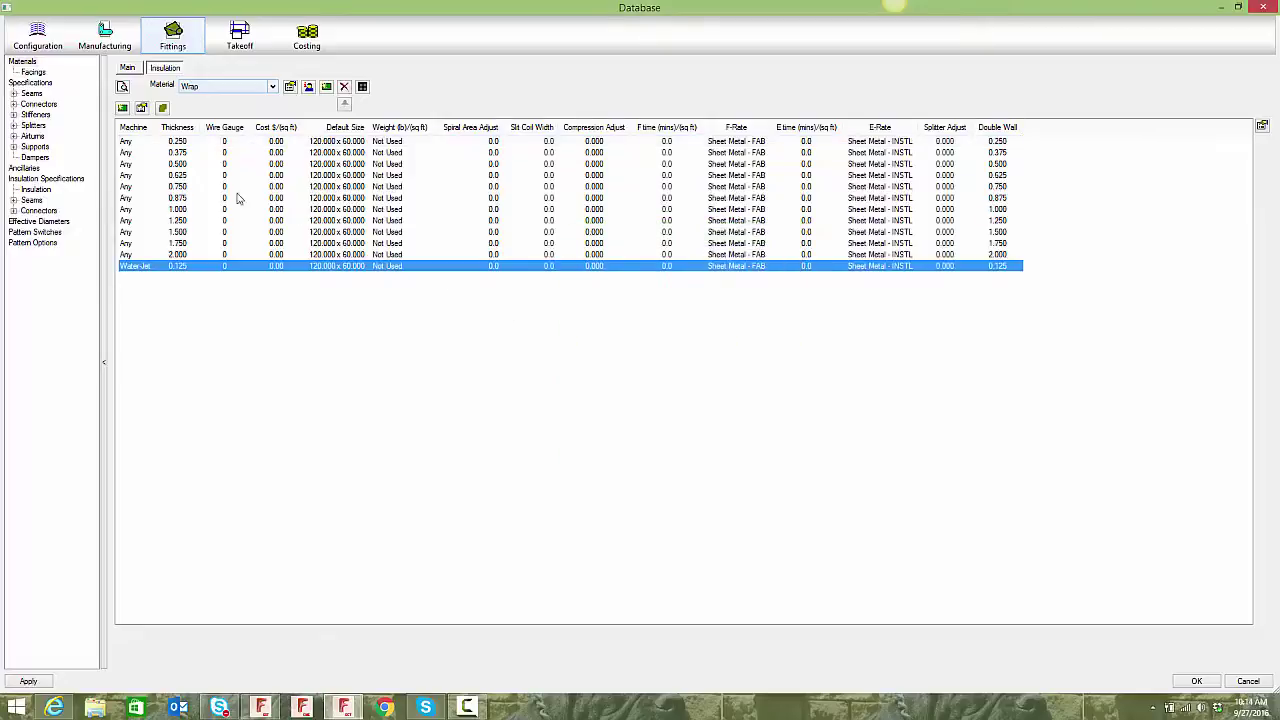
left_click(135, 255)
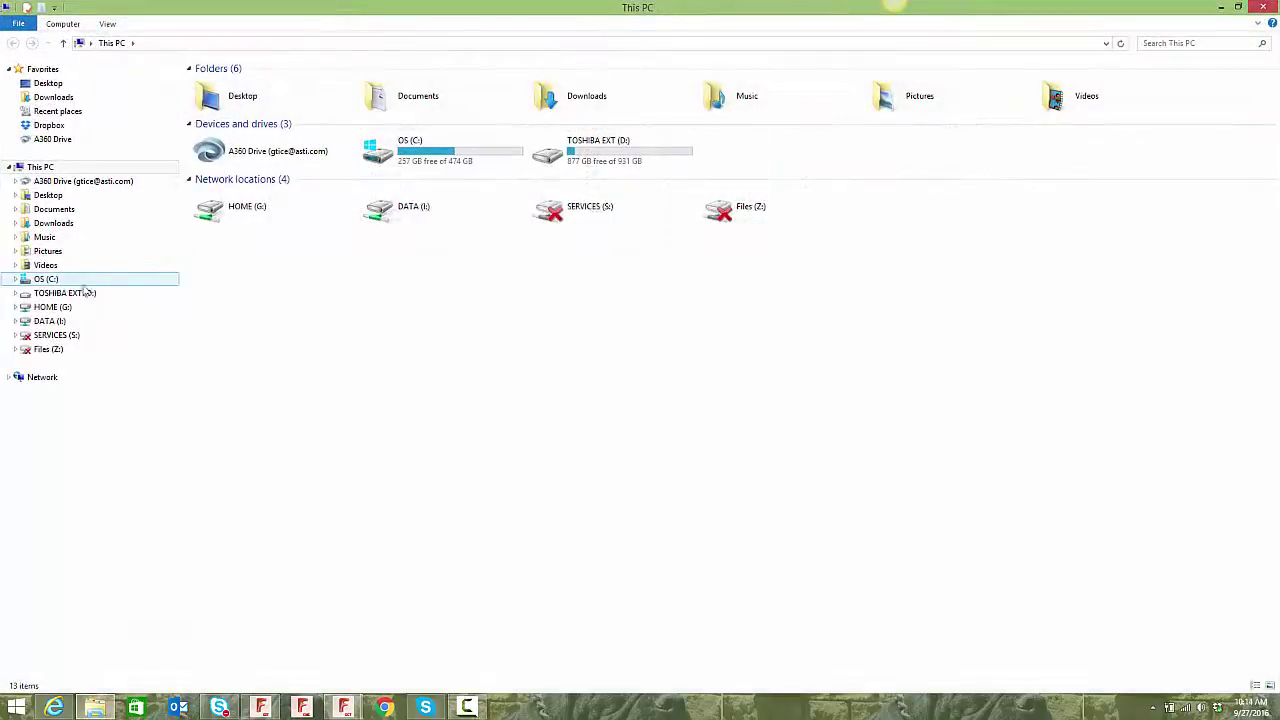
Browse File Explorer to the Working Database's CNC folder, inspect the 9005 and L9006 files, and close the window.
left_click(64, 281)
double_click(232, 112)
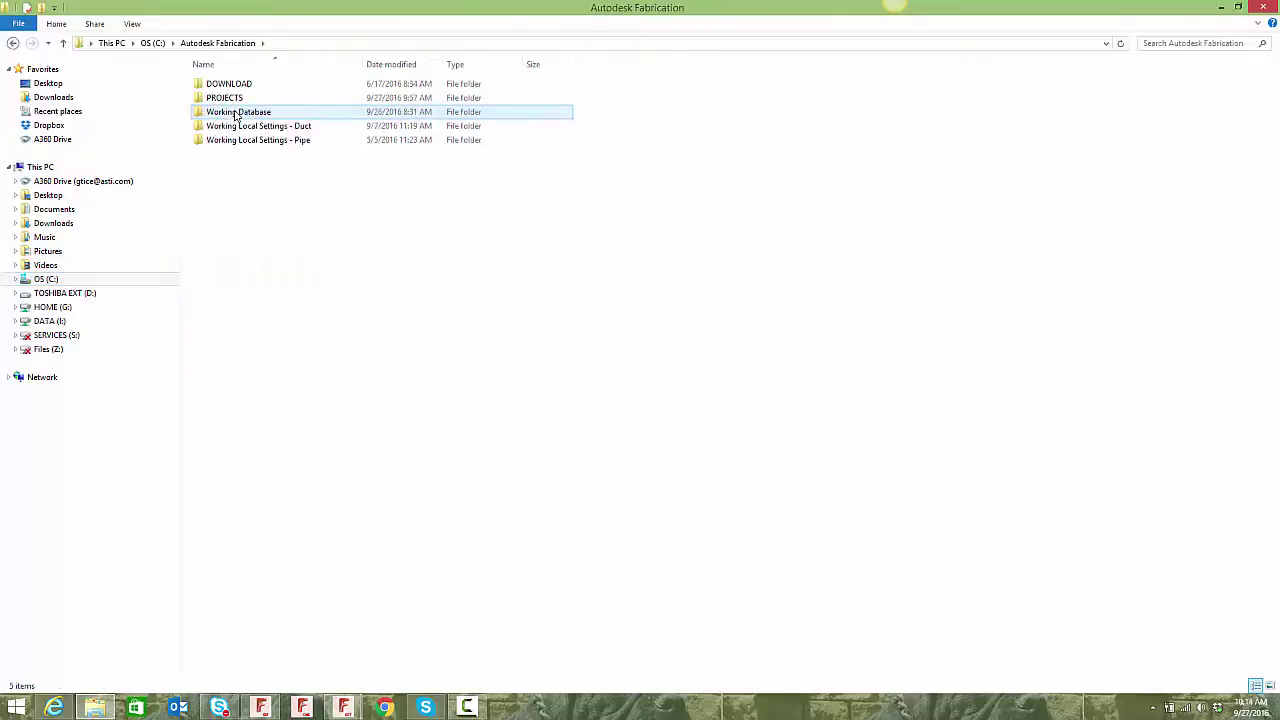
double_click(234, 114)
double_click(228, 98)
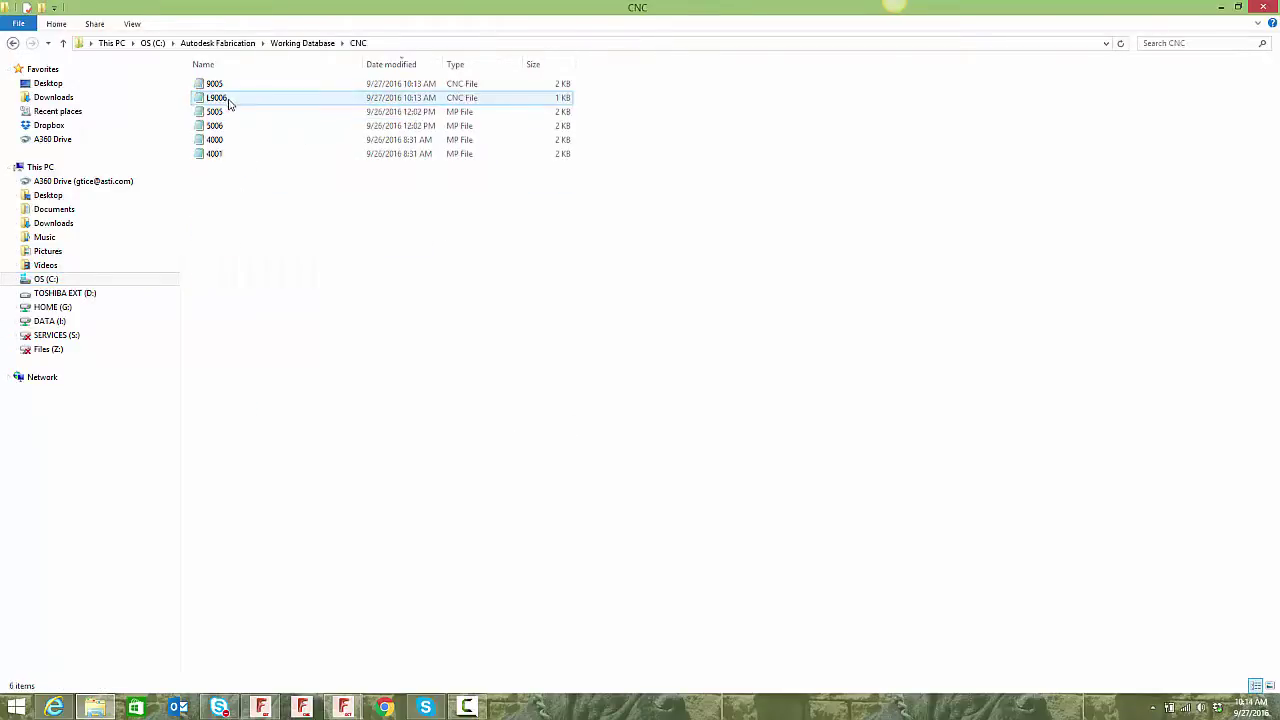
key("Down")
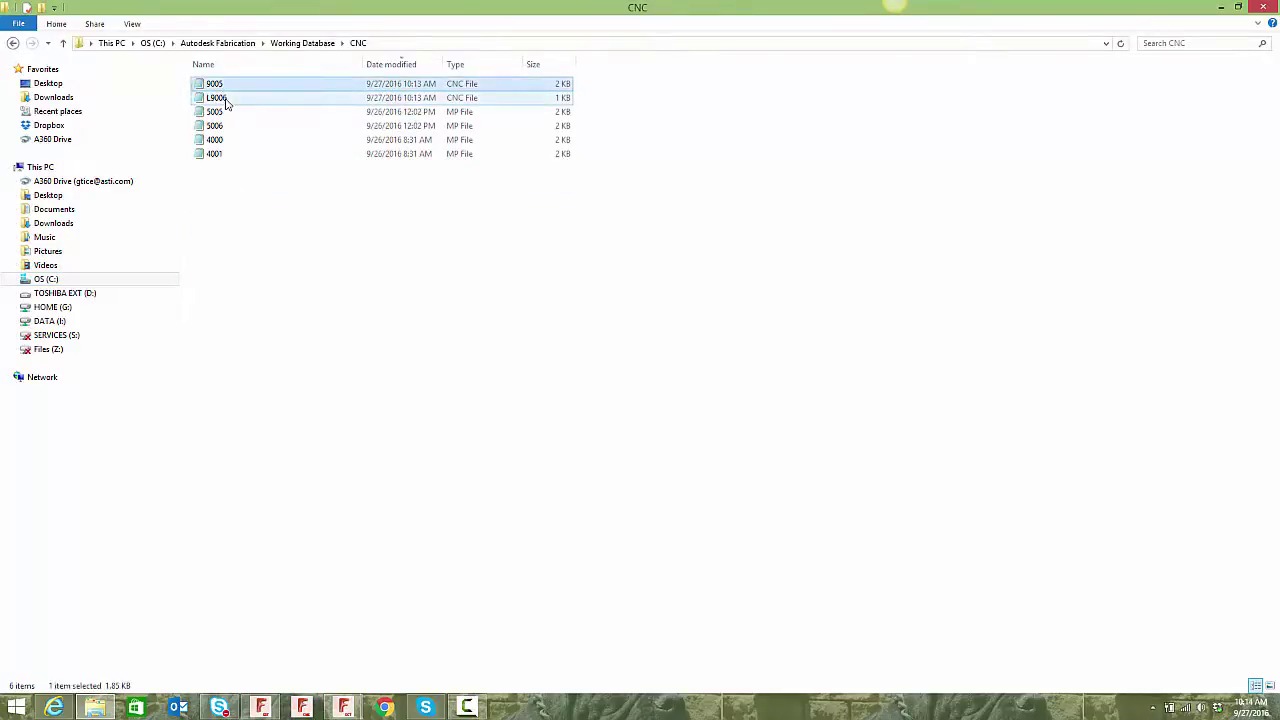
left_click(227, 100)
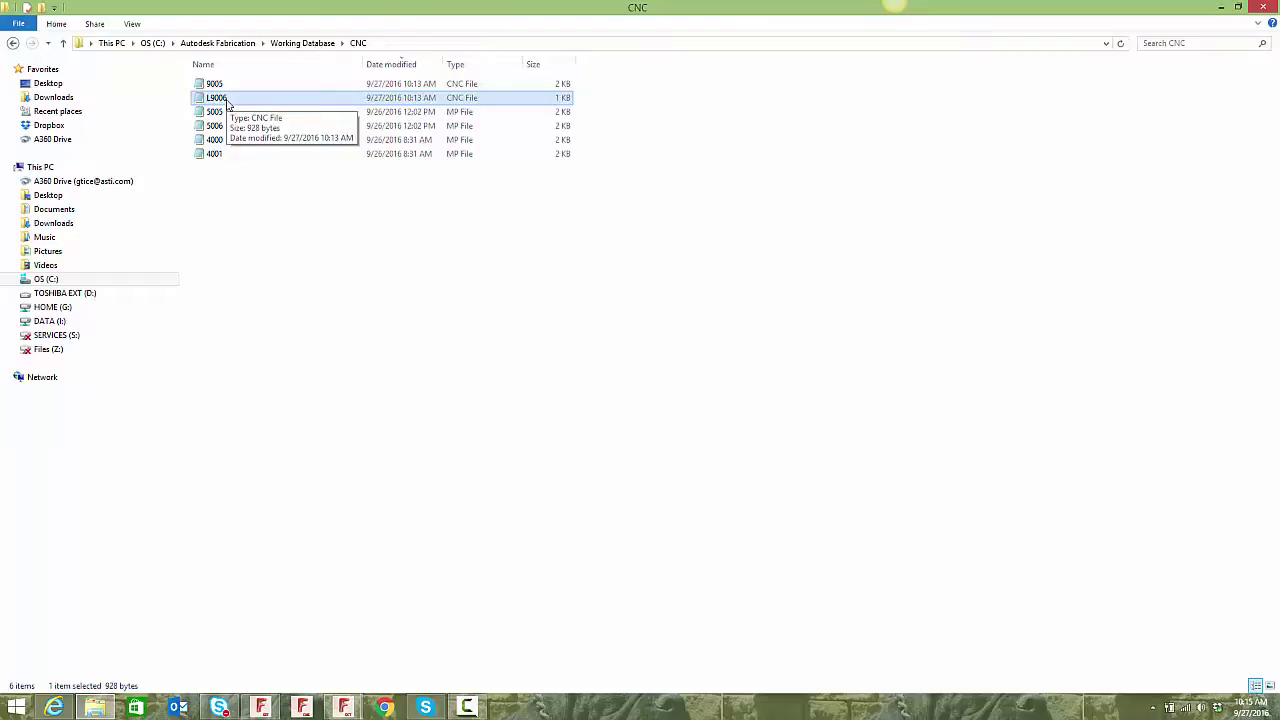
left_click(1266, 9)
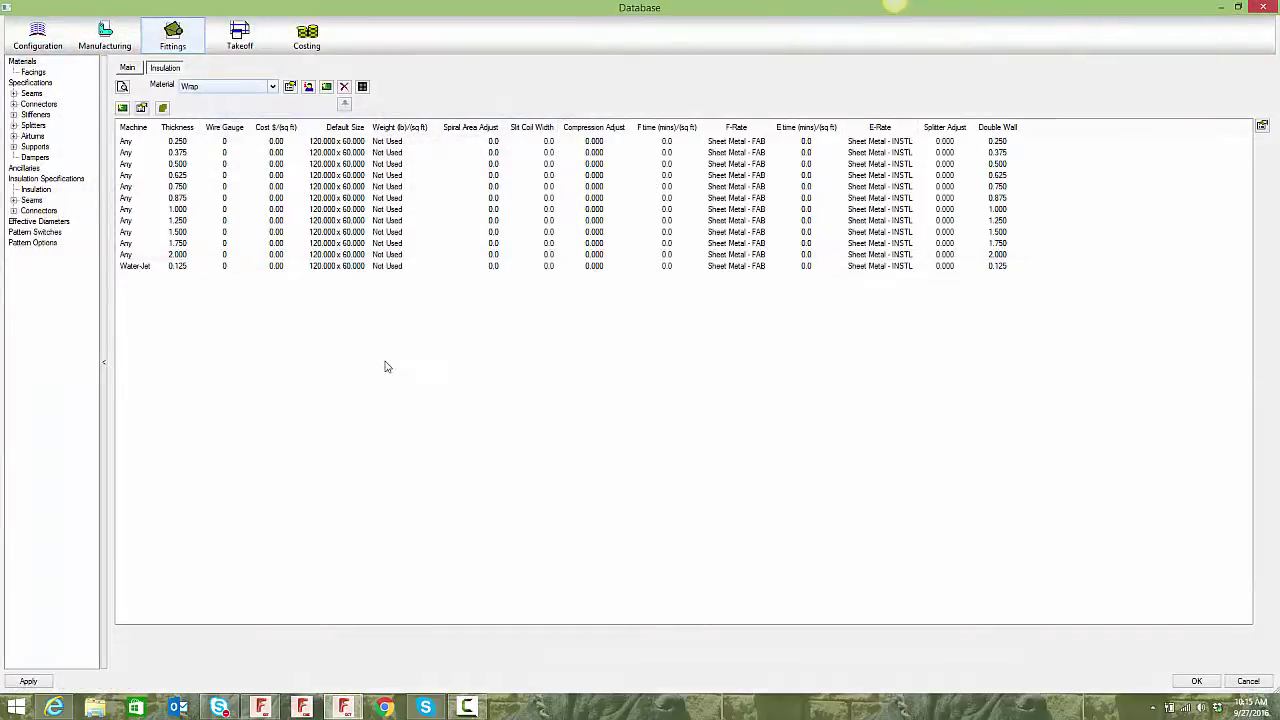